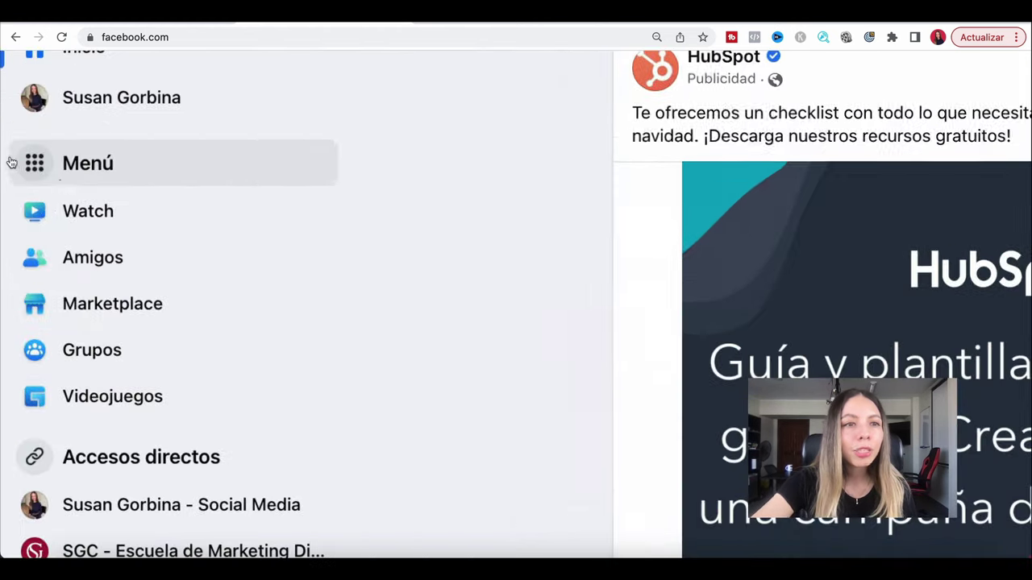
Go from the Facebook menu to Páginas y perfiles and browse the managed pages list.
key("ctrl+0")
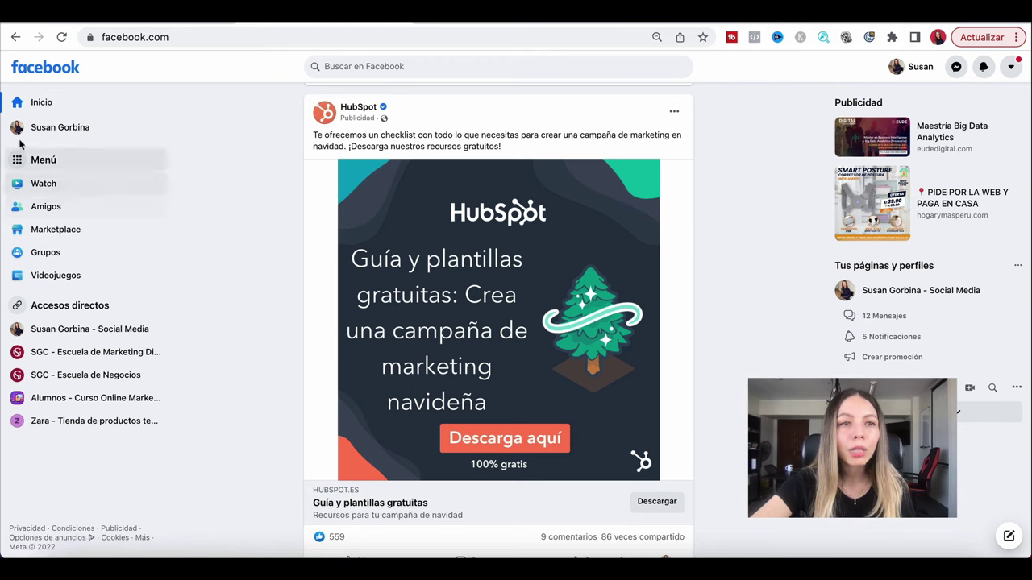
scroll(97, 201, "up", 3)
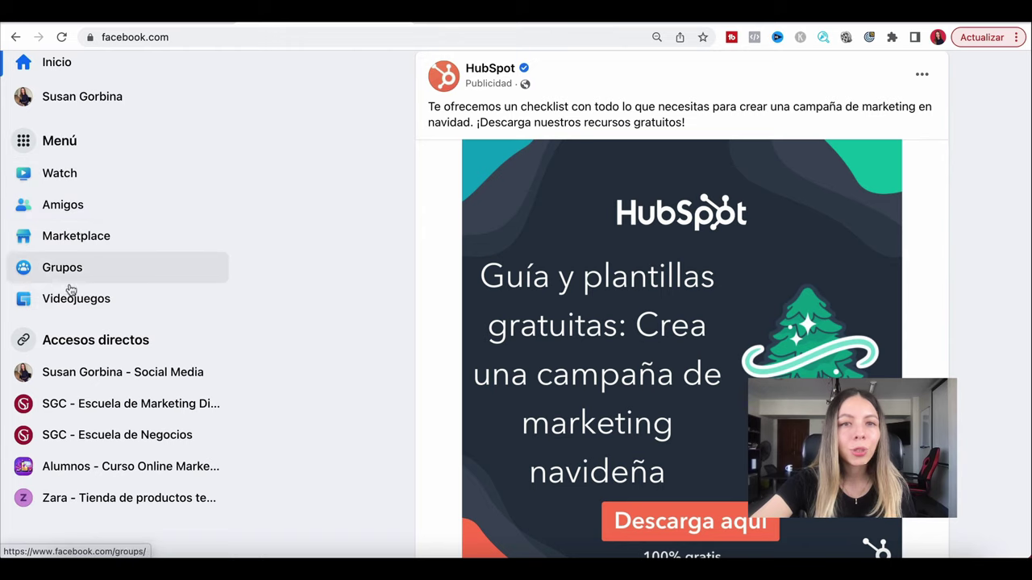
scroll(75, 292, "down", 3)
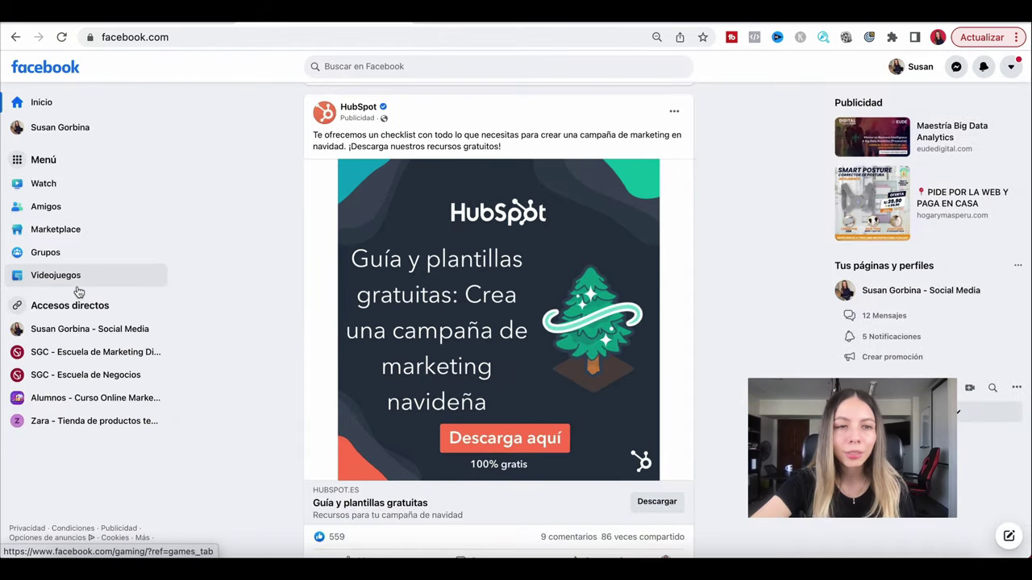
left_click(27, 164)
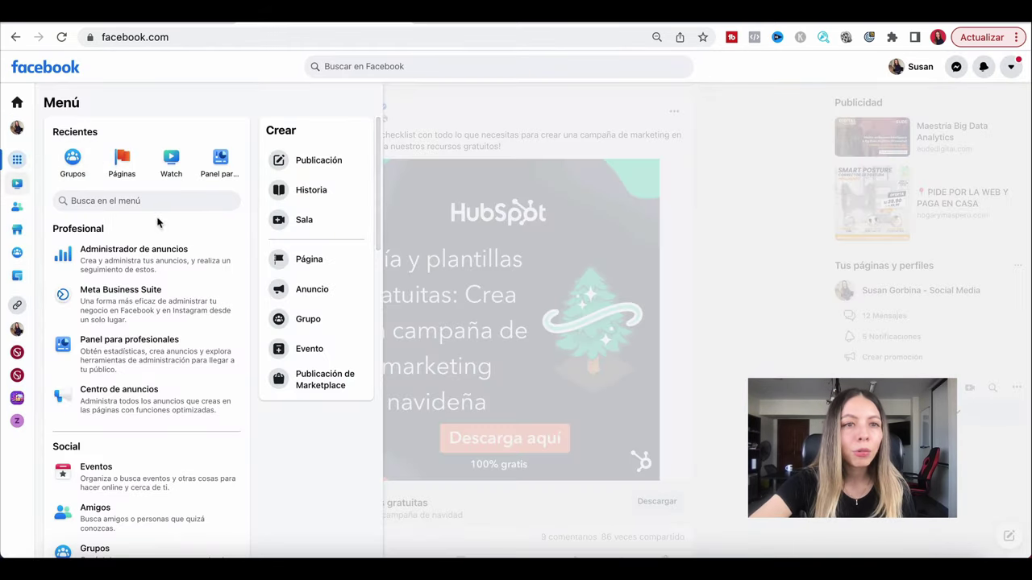
left_click(124, 163)
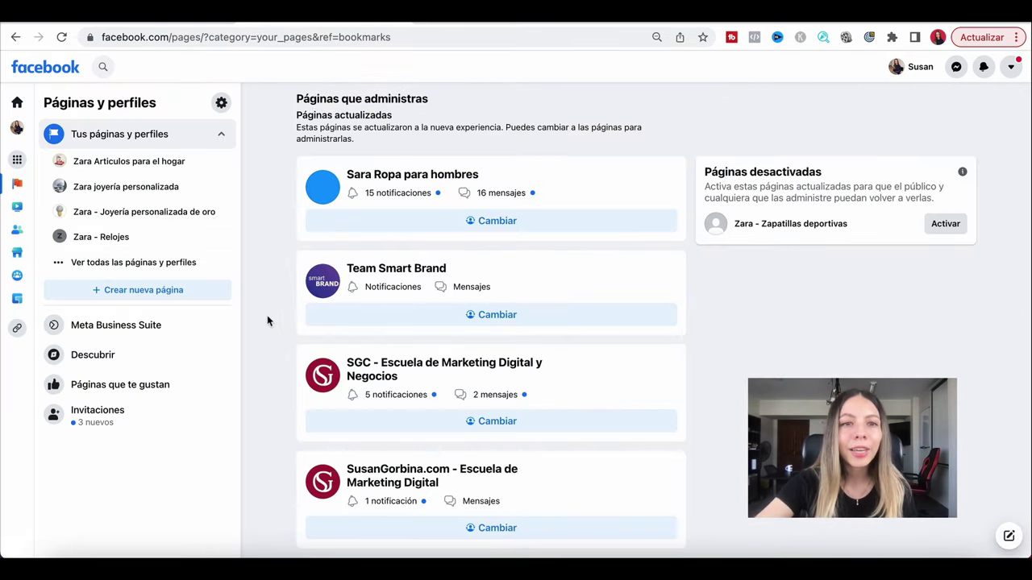
scroll(269, 321, "down", 3)
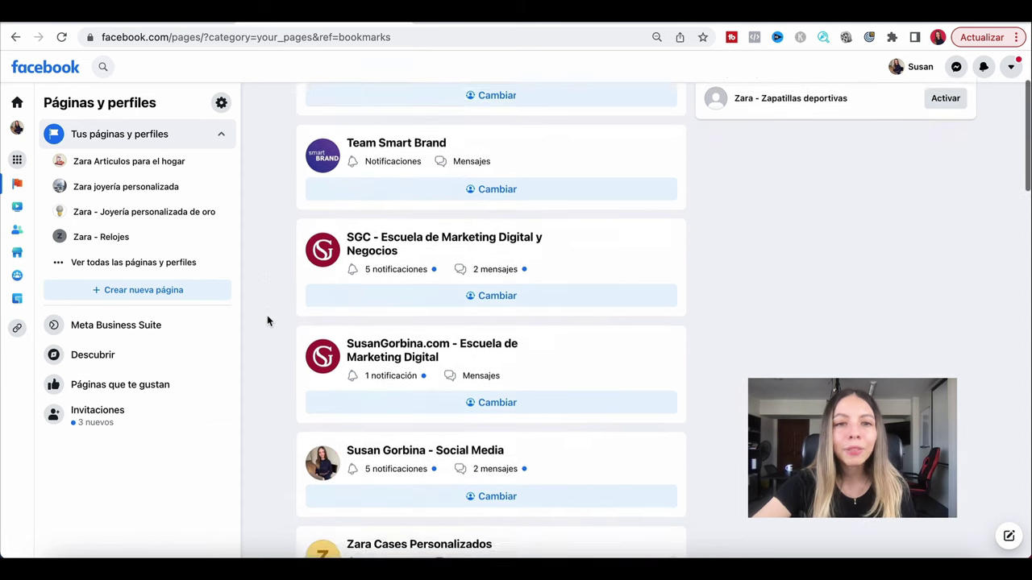
scroll(269, 320, "up", 3)
scroll(268, 321, "down", 1)
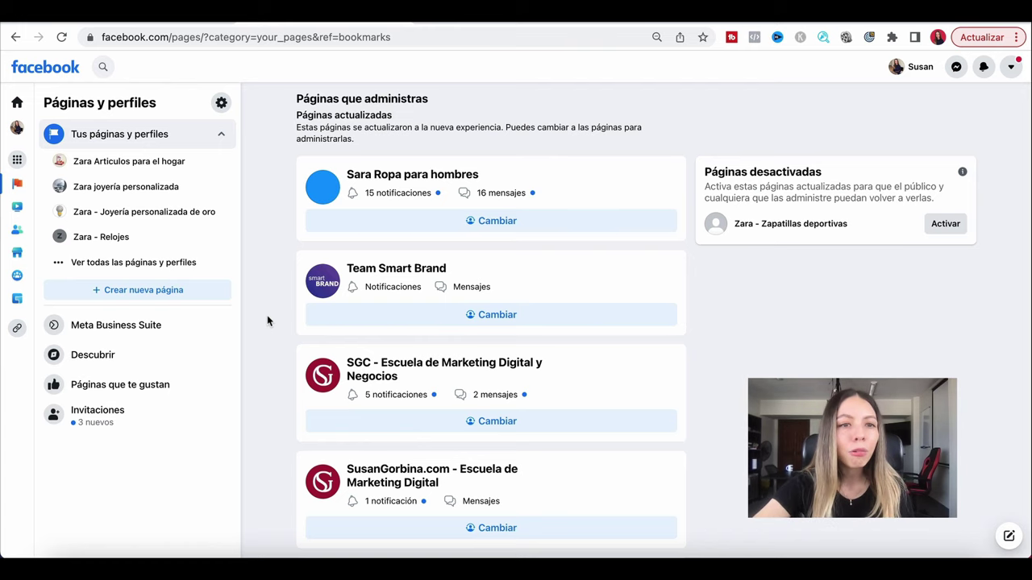
Start a new Facebook page and name it 'Zara -'.
left_click(90, 299)
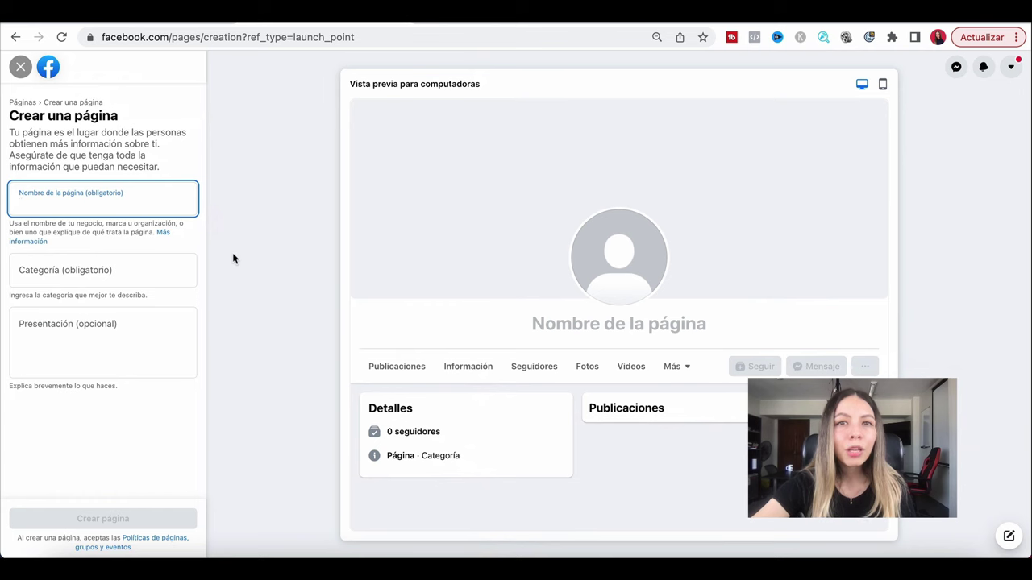
scroll(47, 216, "up", 5)
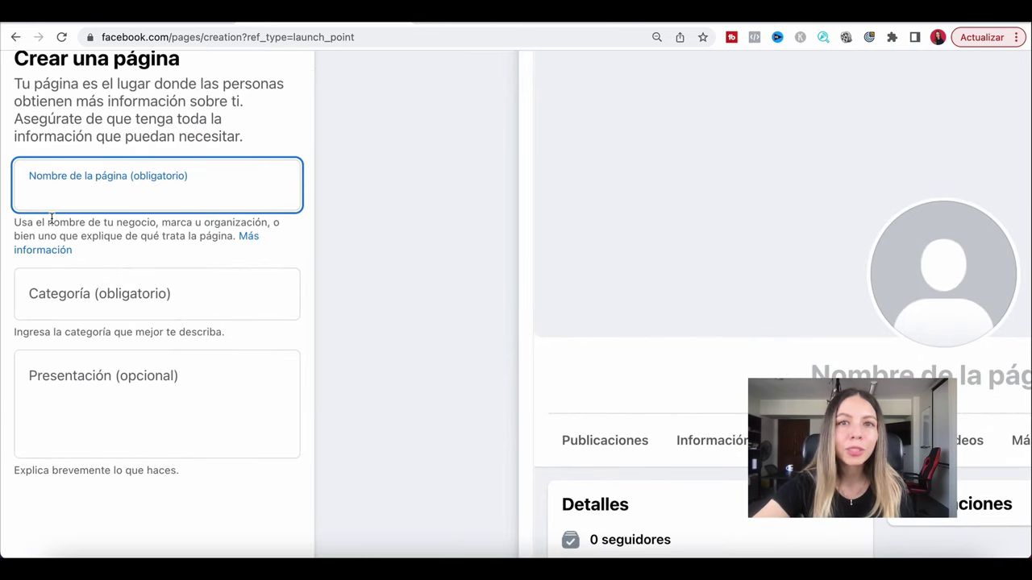
type("ZARA")
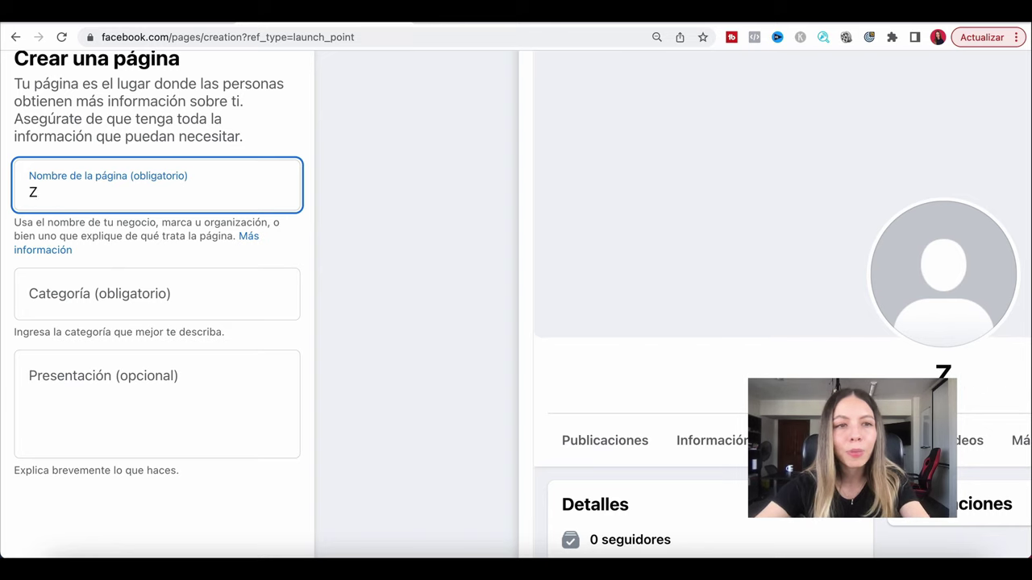
key("BackSpace")
key("BackSpace")
key("BackSpace")
type("ara ")
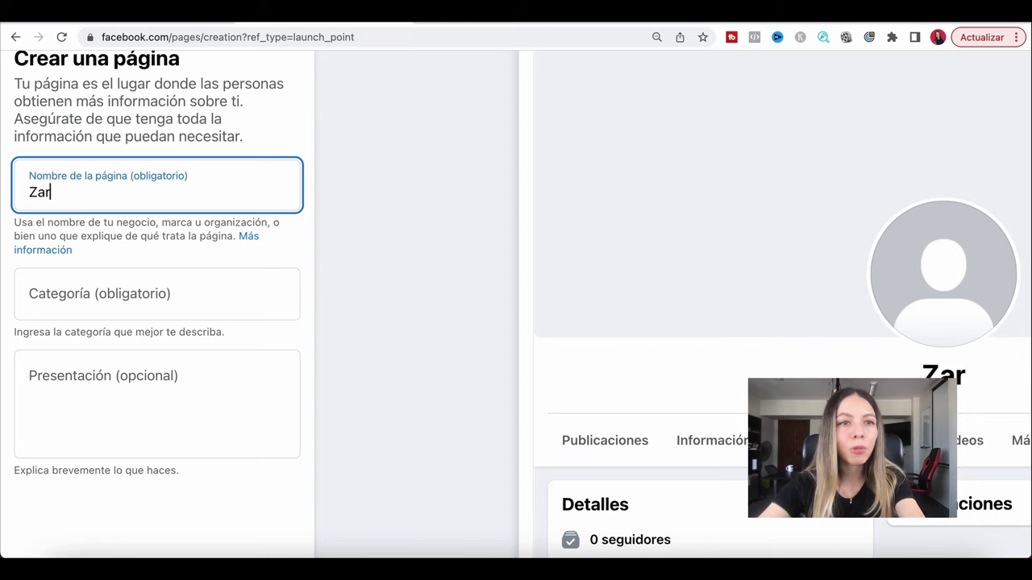
type("-")
key("ctrl+minus")
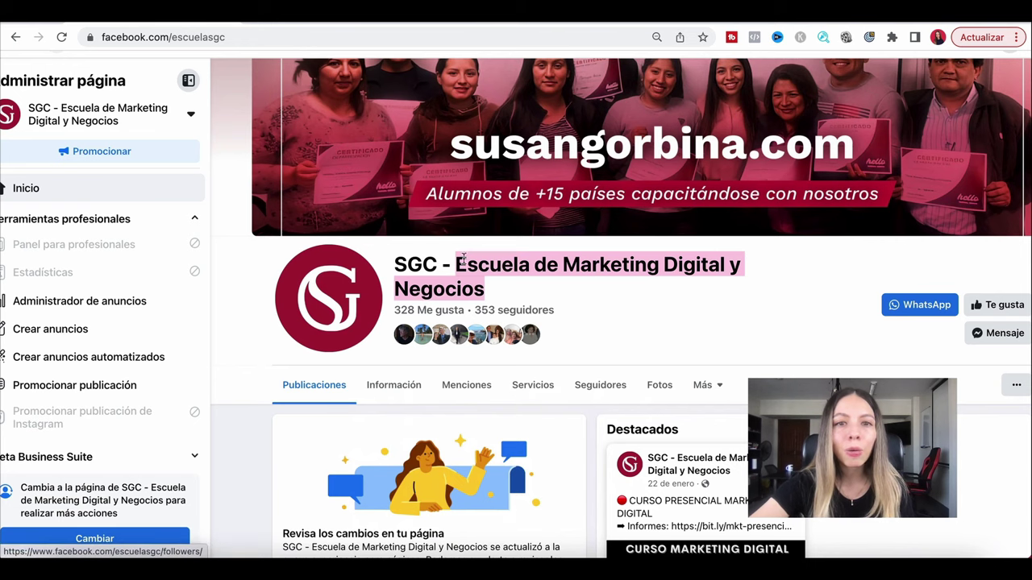
left_click_drag(457, 263, 487, 293)
left_click(409, 264)
double_click(408, 264)
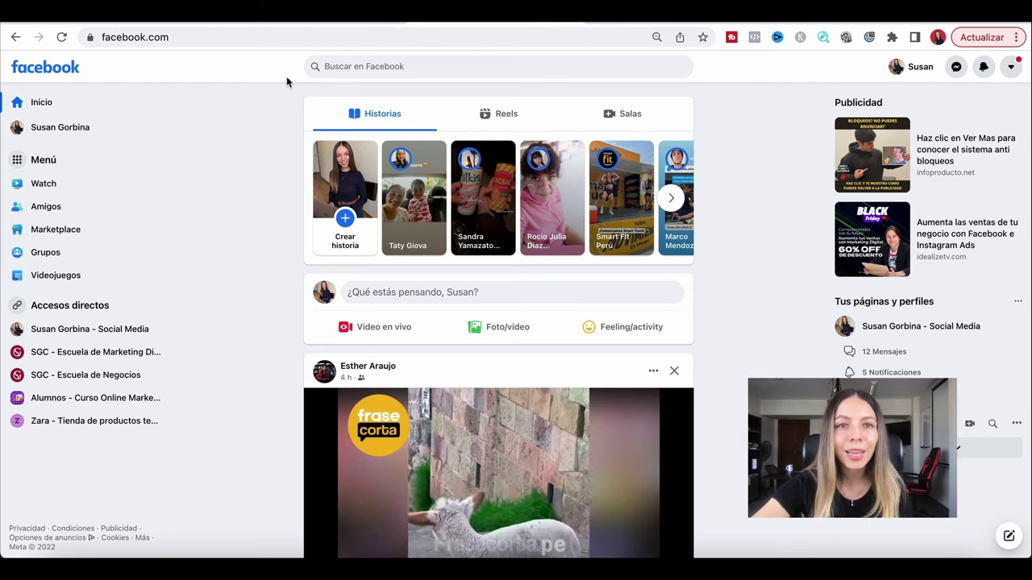
Search Facebook for 'ropa para mujer' and filter the results to Pages.
left_click(360, 67)
type("ropa para mujer")
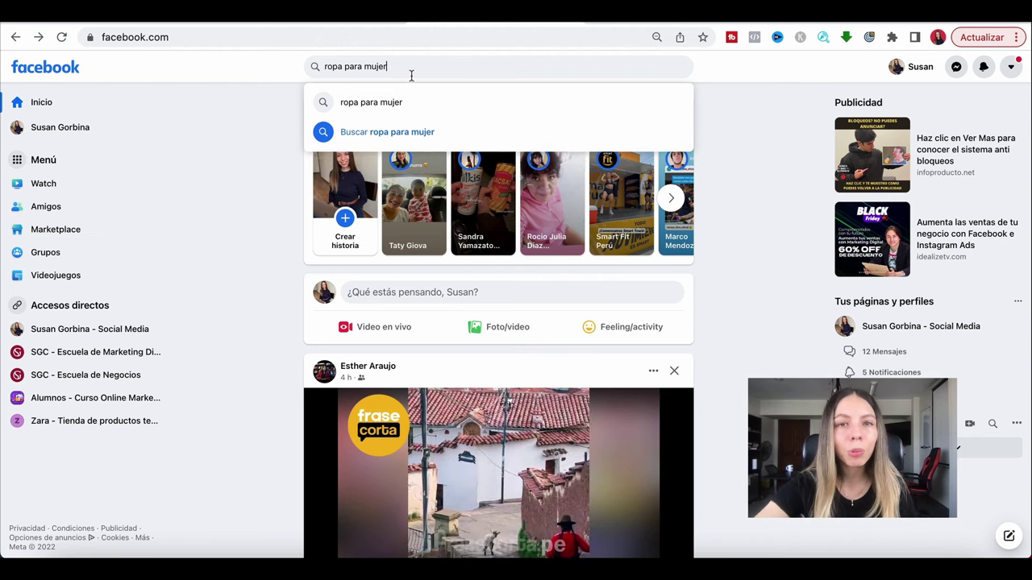
key("Return")
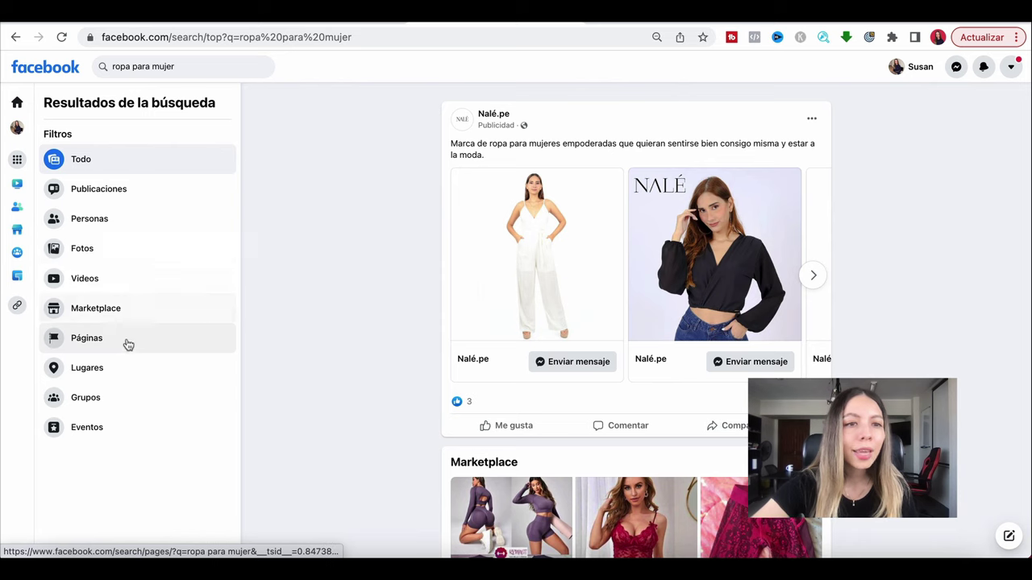
left_click(126, 340)
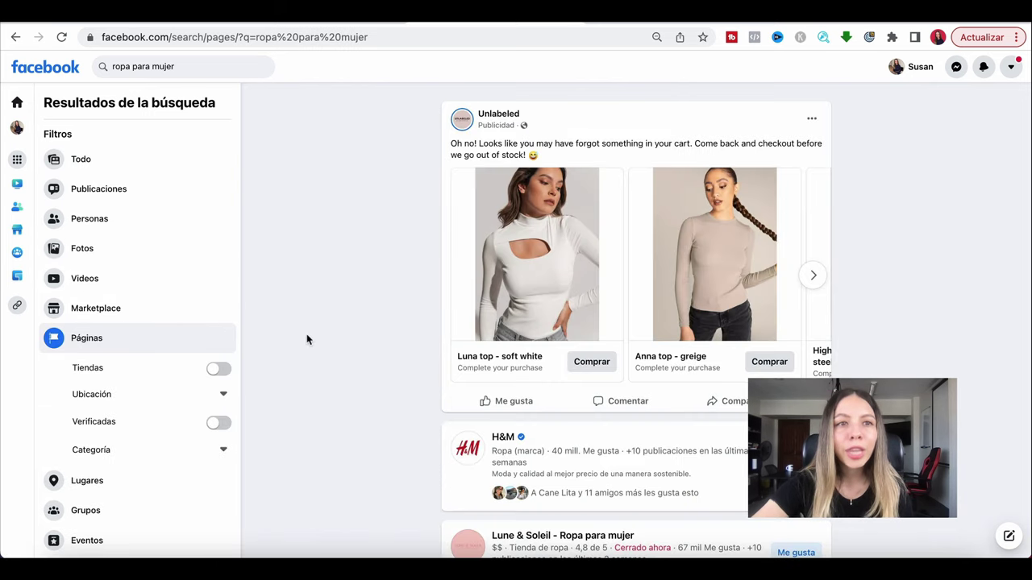
scroll(352, 367, "down", 3)
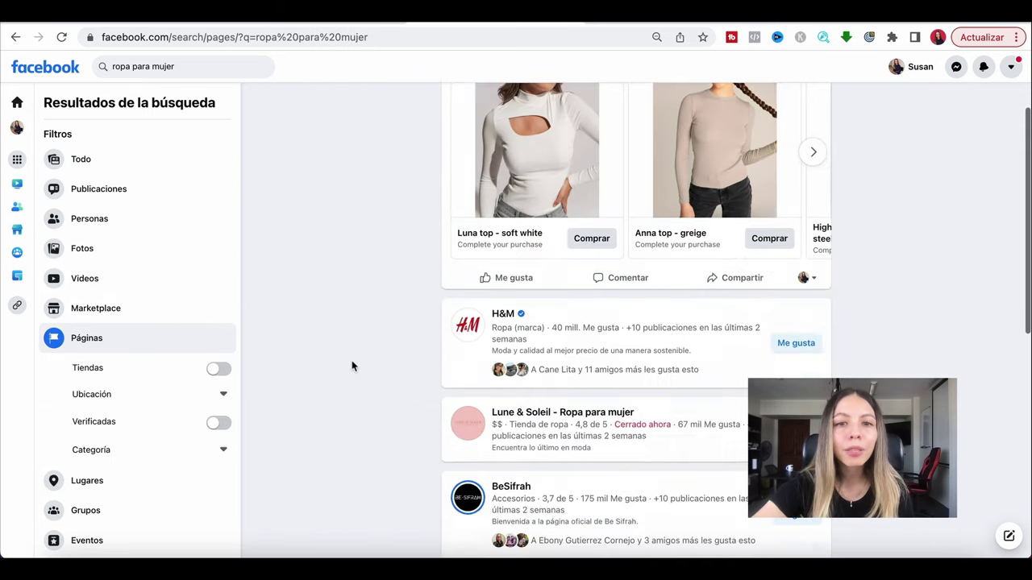
scroll(391, 385, "down", 2)
scroll(651, 233, "up", 3)
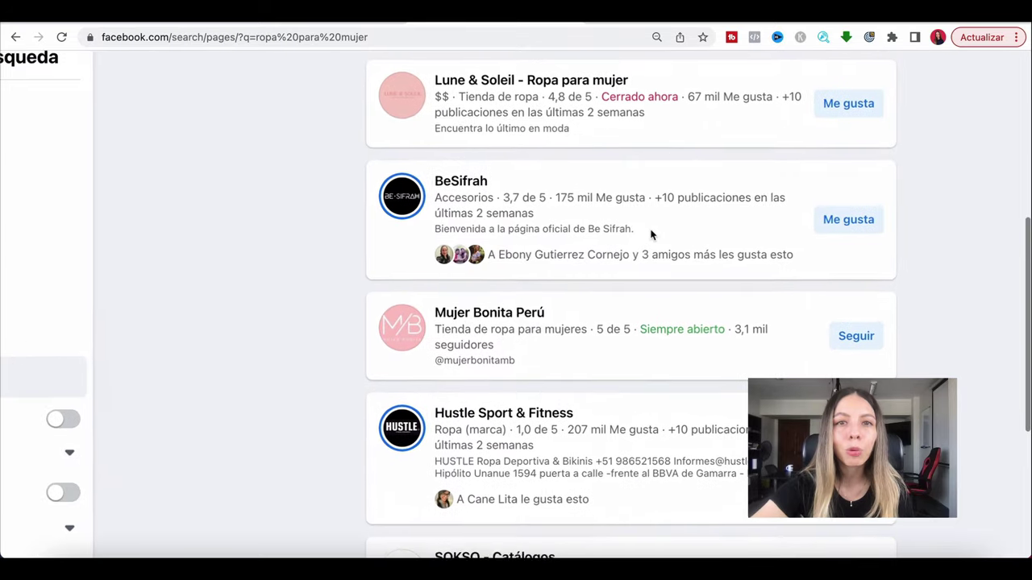
scroll(652, 234, "down", 3)
Highlight example shop names like Lune & Soleil and Tienda de ropa para mujer.
left_click_drag(639, 121, 552, 119)
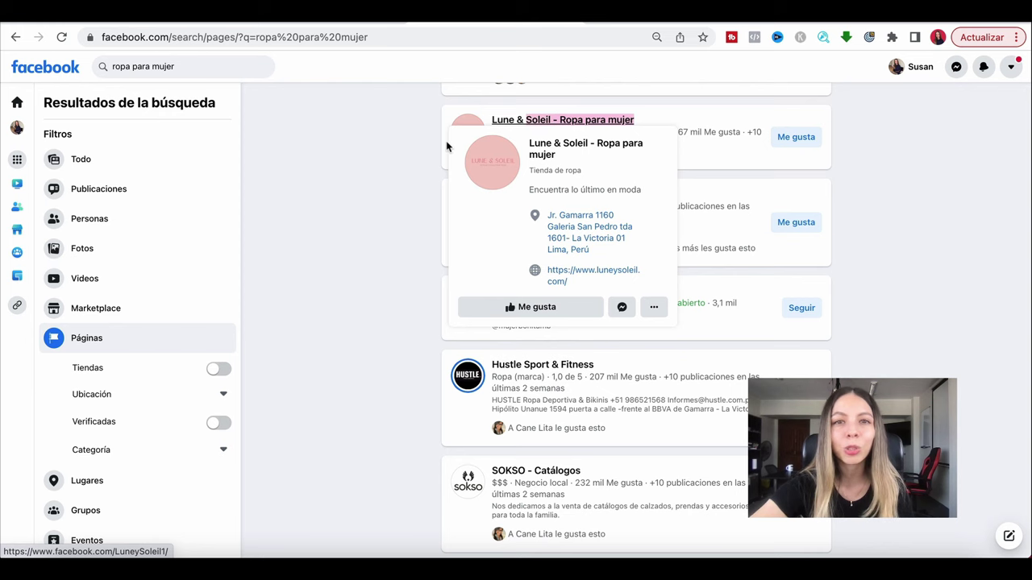
left_click(587, 57)
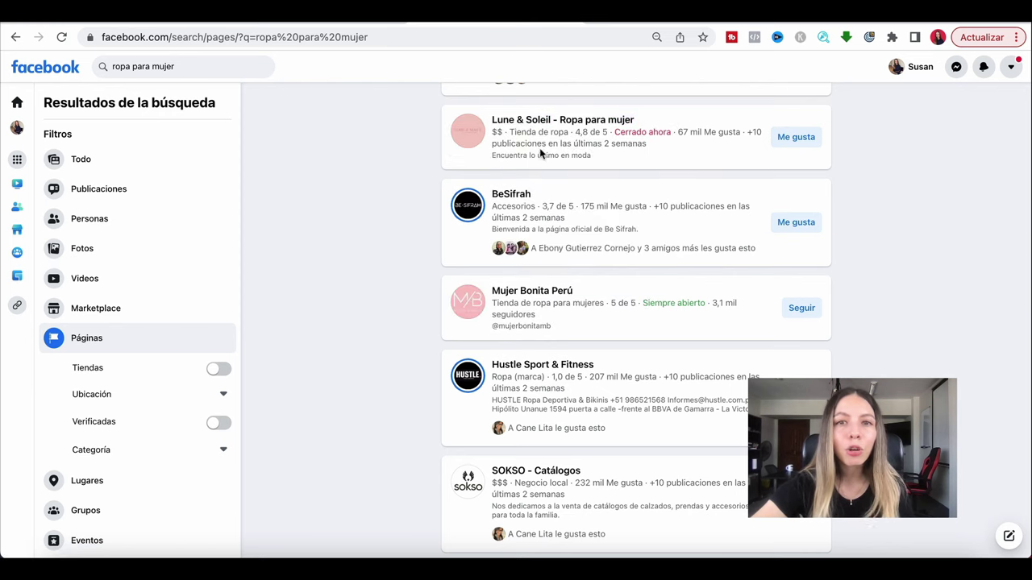
scroll(366, 262, "up", 5)
scroll(367, 262, "down", 5)
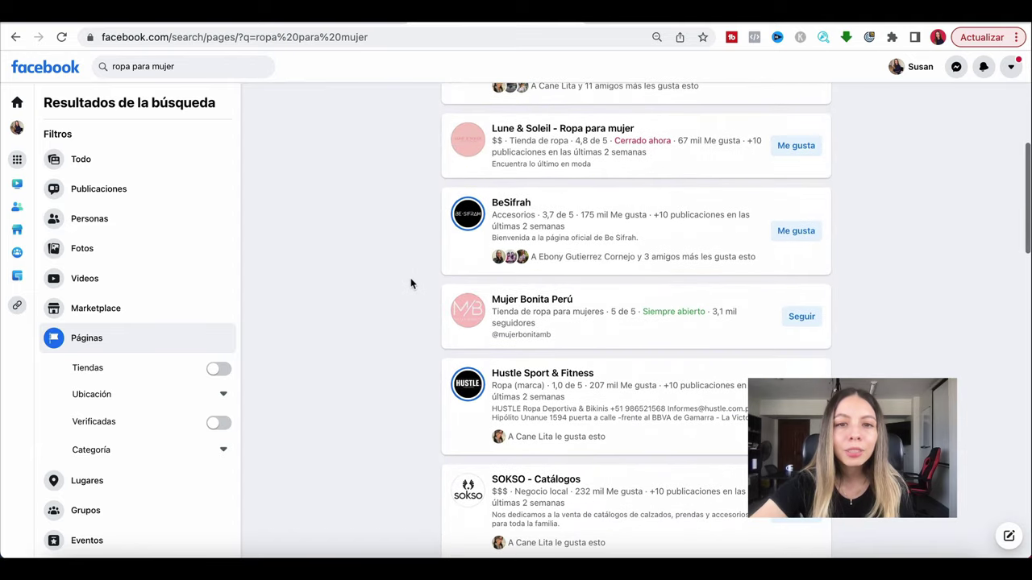
scroll(411, 283, "down", 4)
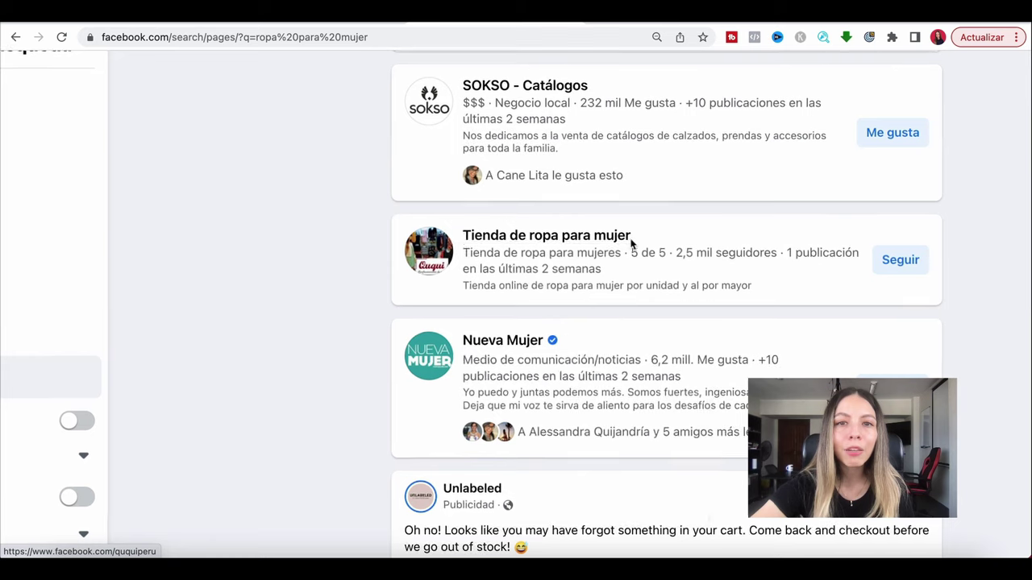
mouse_move(614, 243)
left_click_drag(635, 242, 384, 230)
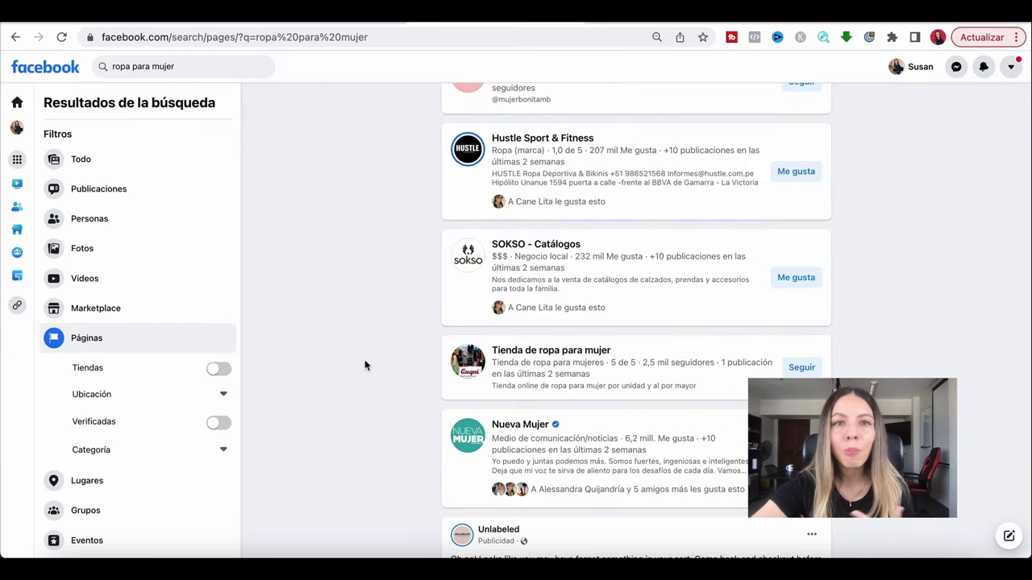
left_click_drag(188, 69, 37, 57)
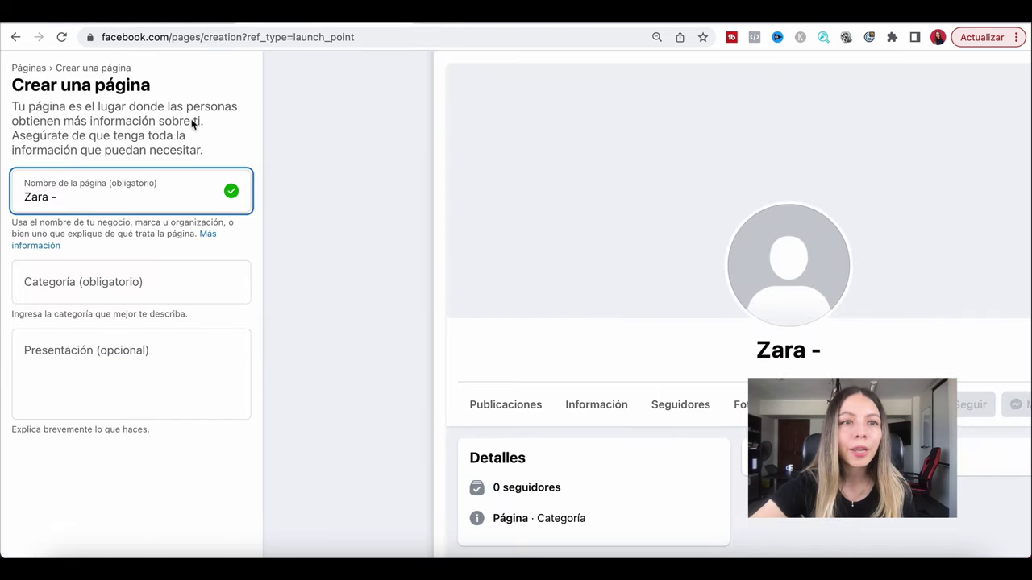
left_click(201, 188)
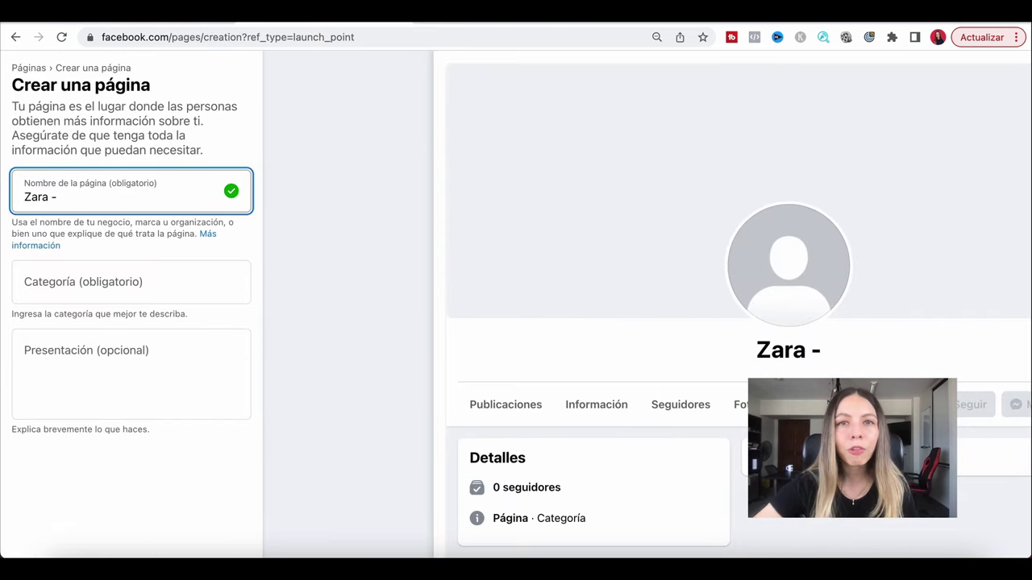
type("JOyer")
key("BackSpace")
key("BackSpace")
key("BackSpace")
key("BackSpace")
type("oyer")
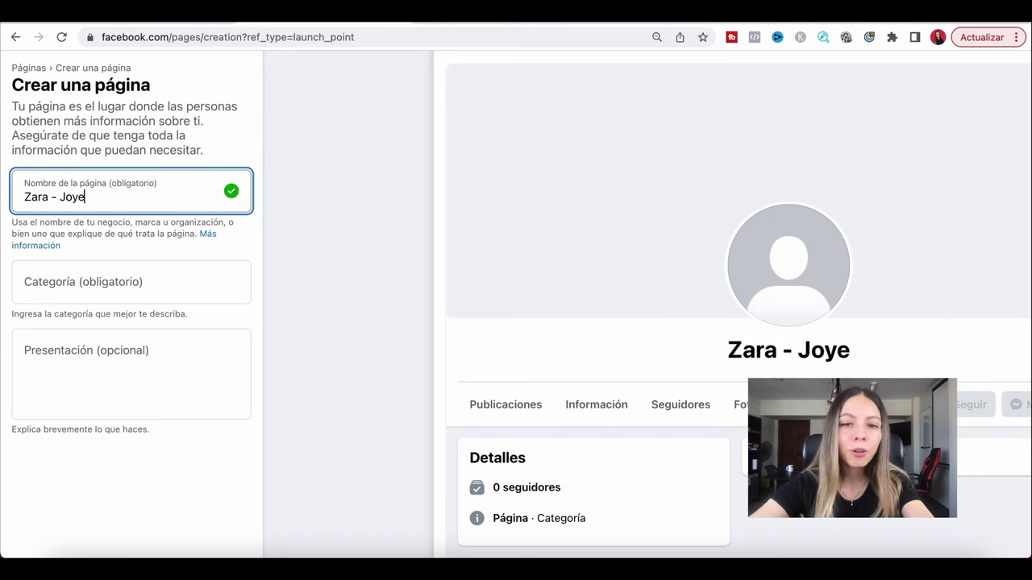
key("BackSpace")
key("BackSpace")
type("eria OPe")
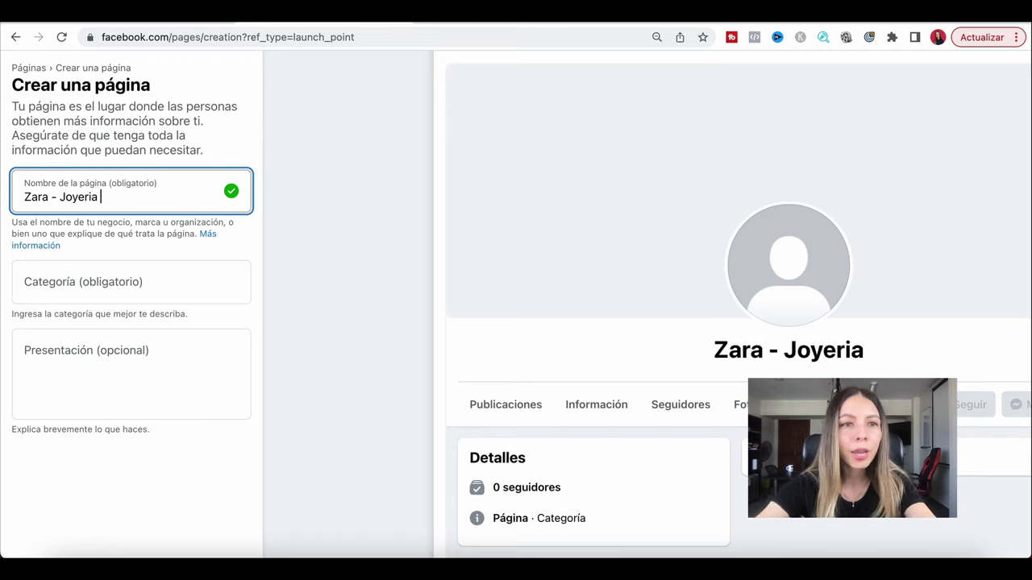
key("BackSpace")
key("BackSpace")
key("BackSpace")
key("BackSpace")
type("Persona")
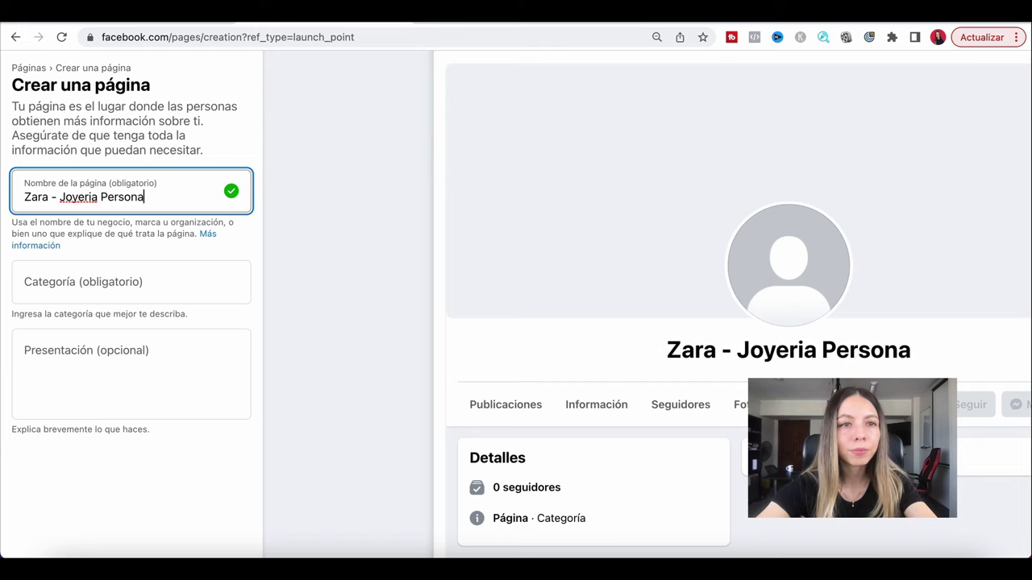
type("lizada de Oro y Plata")
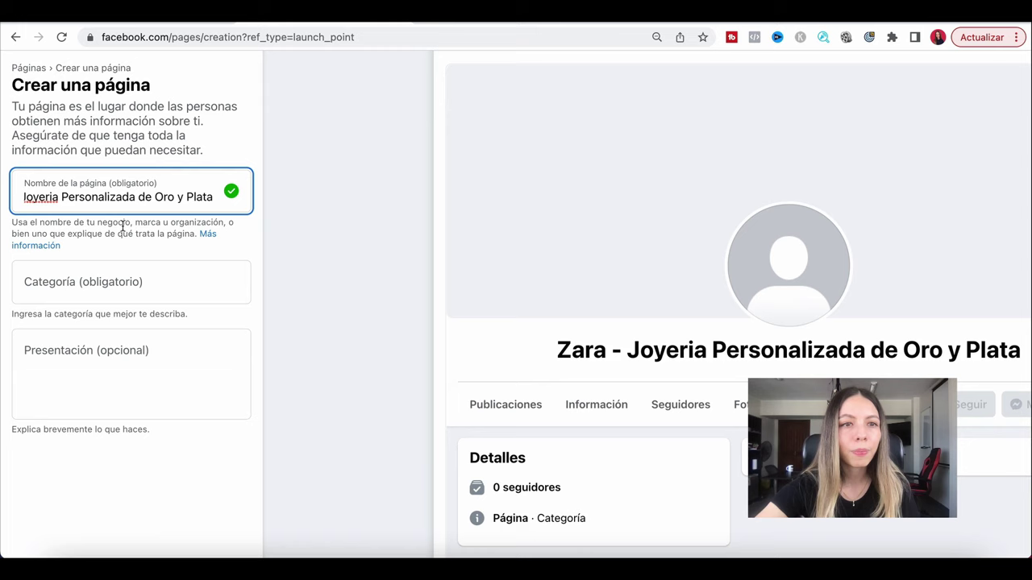
key("super+a")
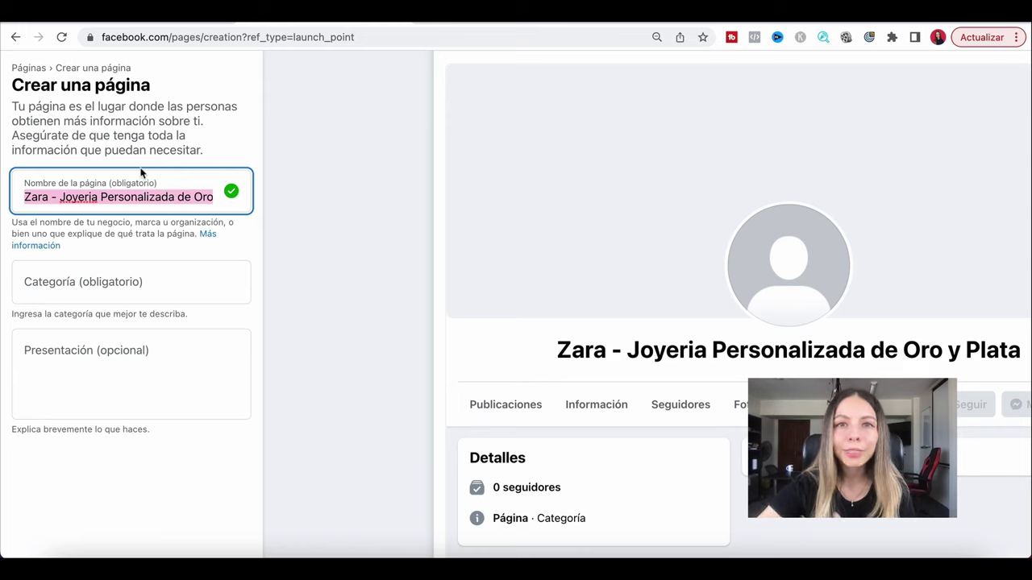
left_click(181, 198)
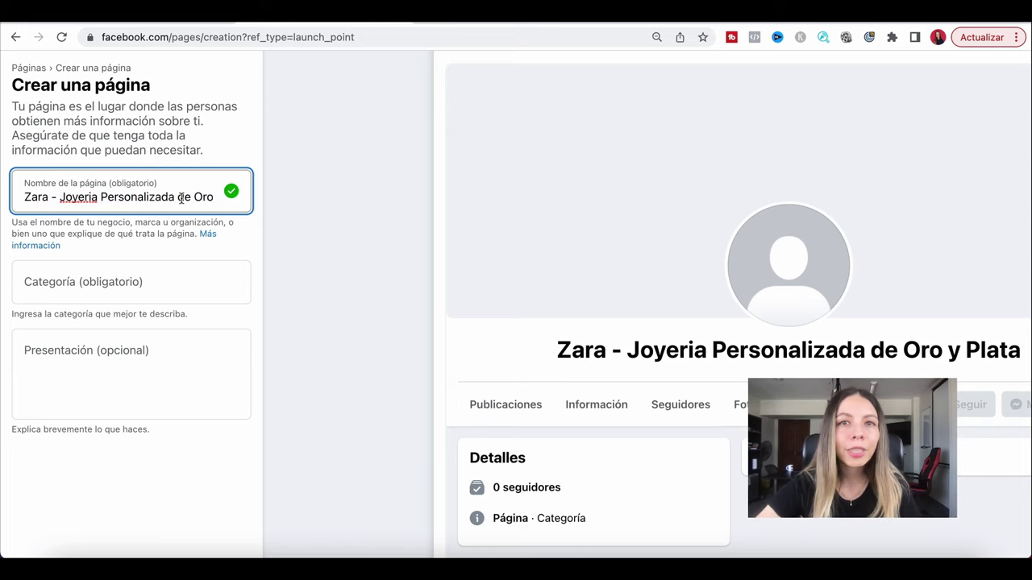
key("alt+Left")
key("alt+Left")
key("alt+Left")
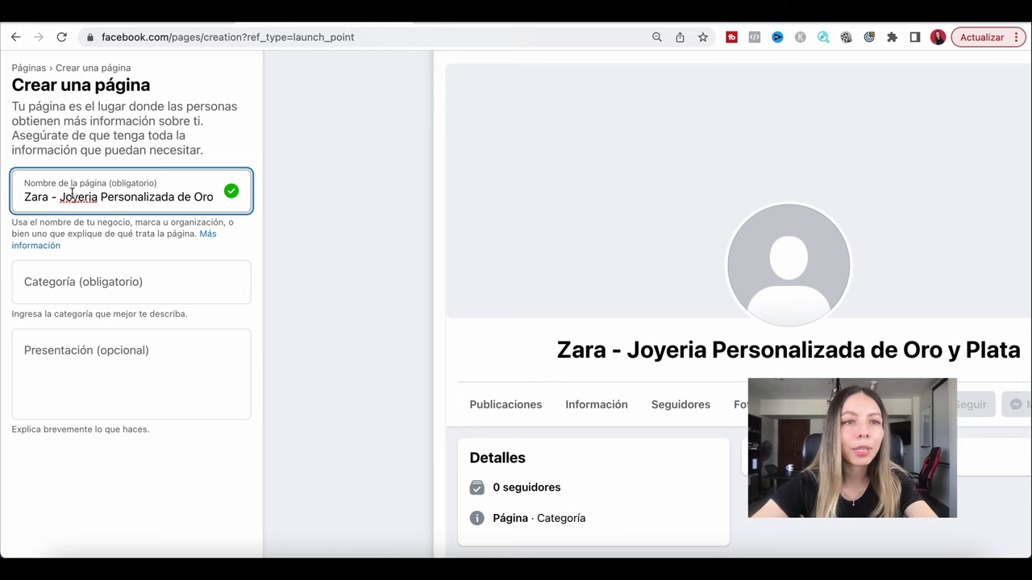
double_click(43, 199)
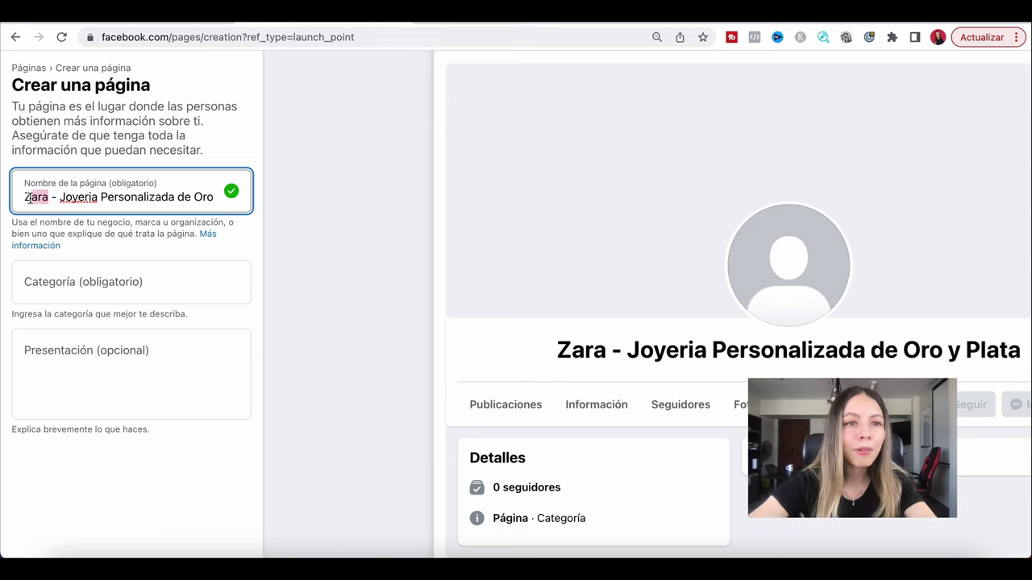
type("ZARA")
left_click_drag(24, 196, 154, 197)
left_click(54, 196)
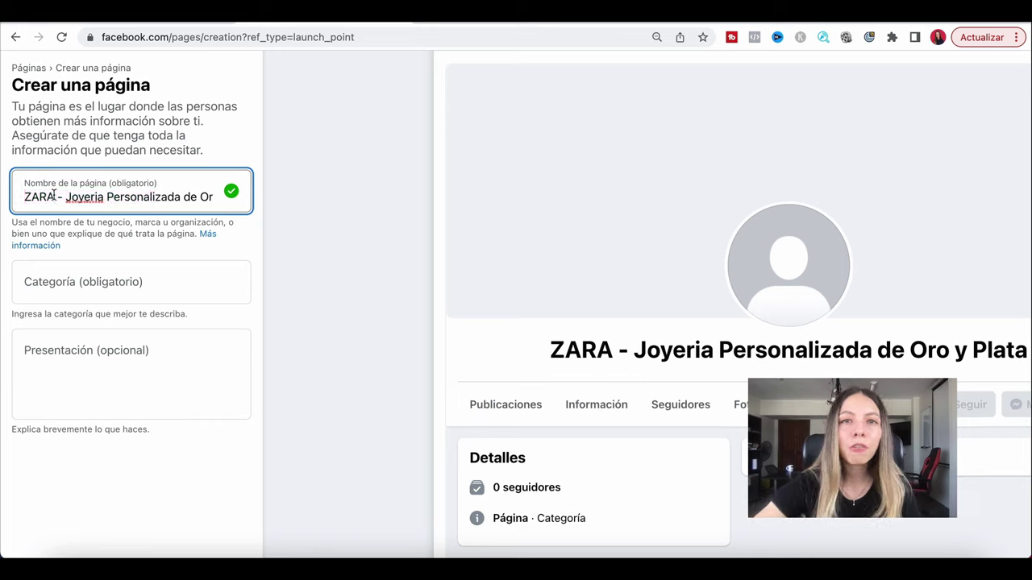
key("BackSpace")
key("BackSpace")
key("BackSpace")
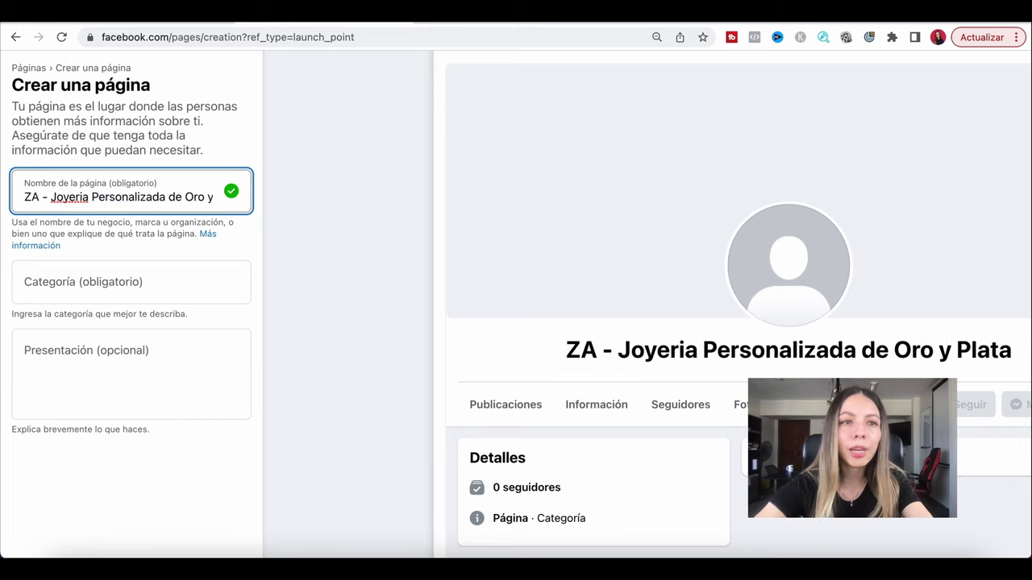
type("ara")
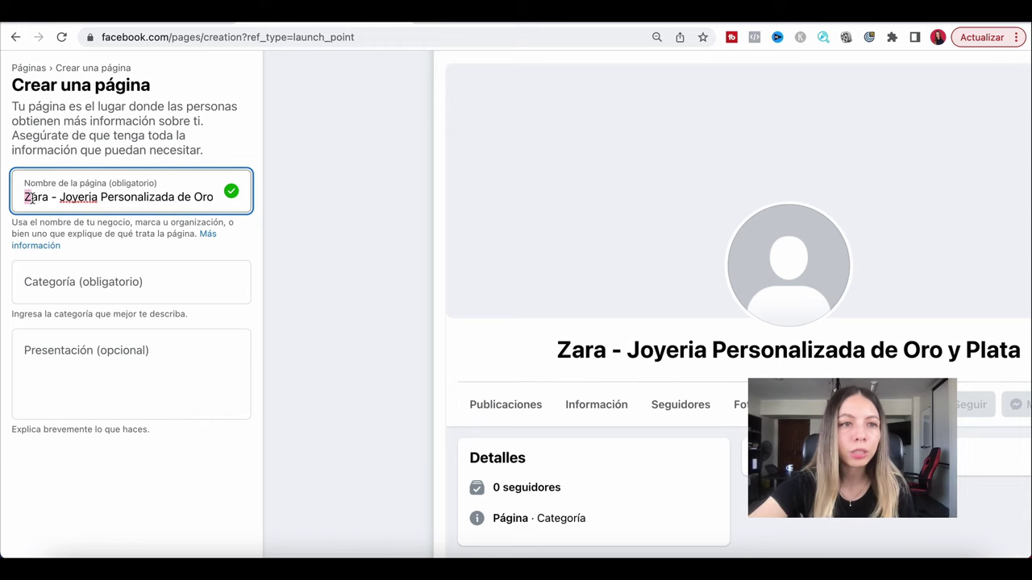
key("ctrl+plus")
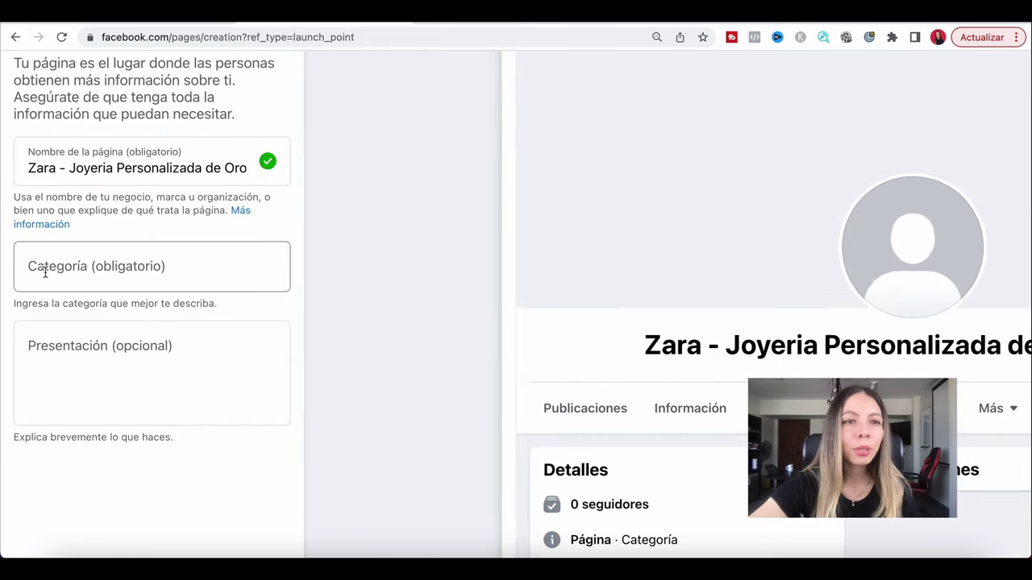
Add Joyería y relojería as the page's first category.
left_click(46, 273)
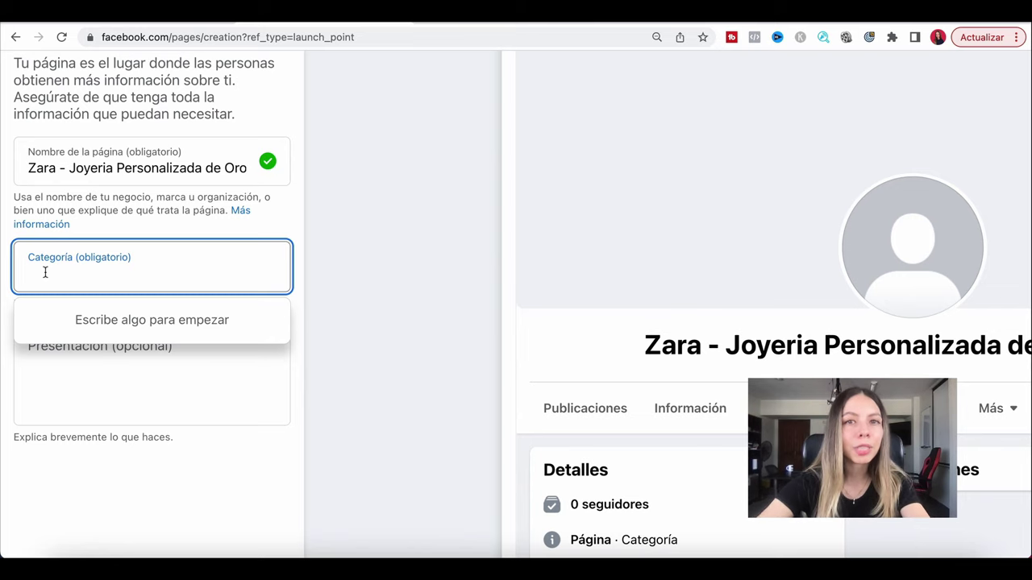
type("joyeria")
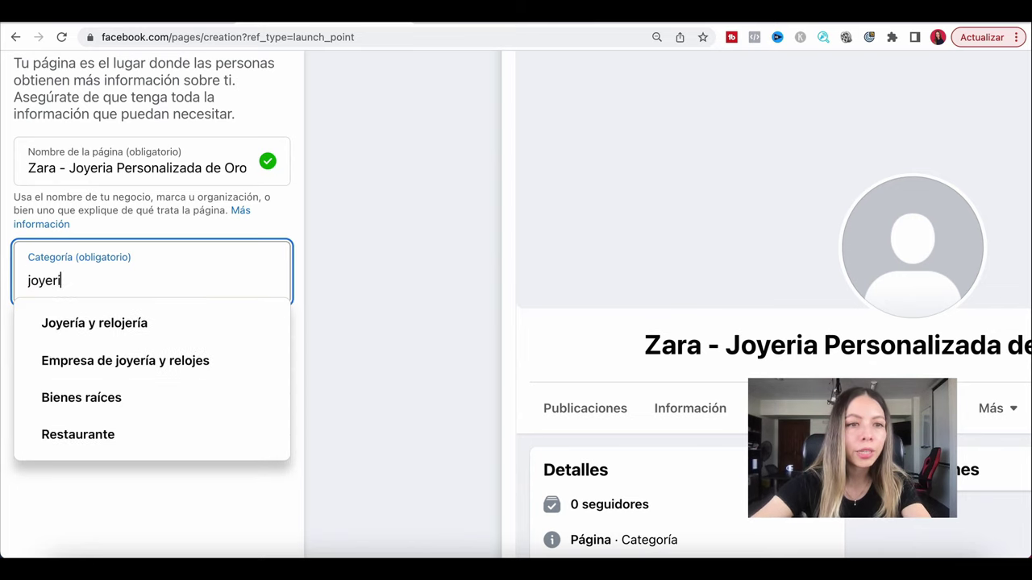
left_click(124, 324)
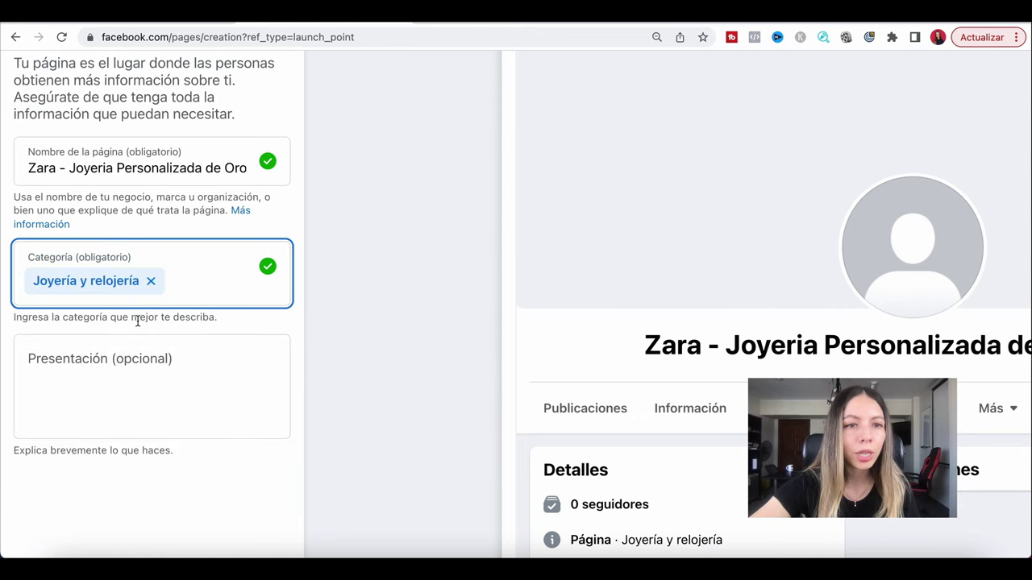
left_click_drag(16, 319, 236, 329)
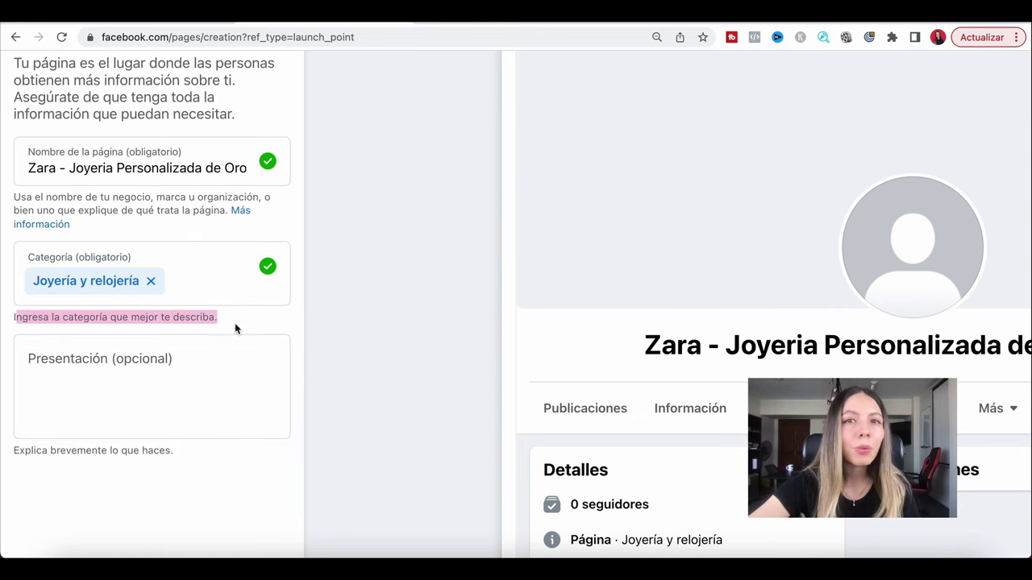
Add Empresa de joyería y relojes and Joyas/relojes as further categories.
left_click(212, 287)
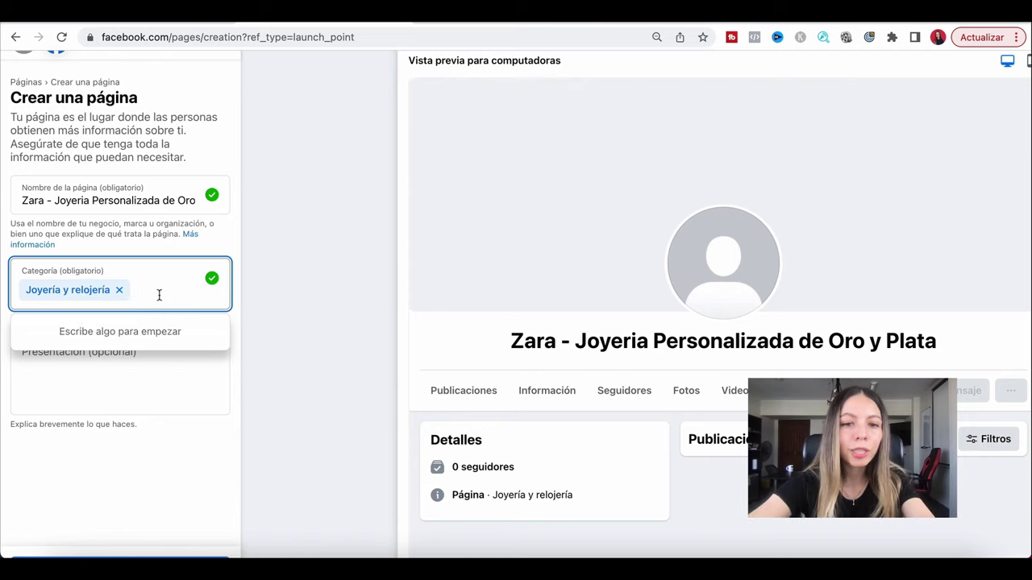
type("joyeria")
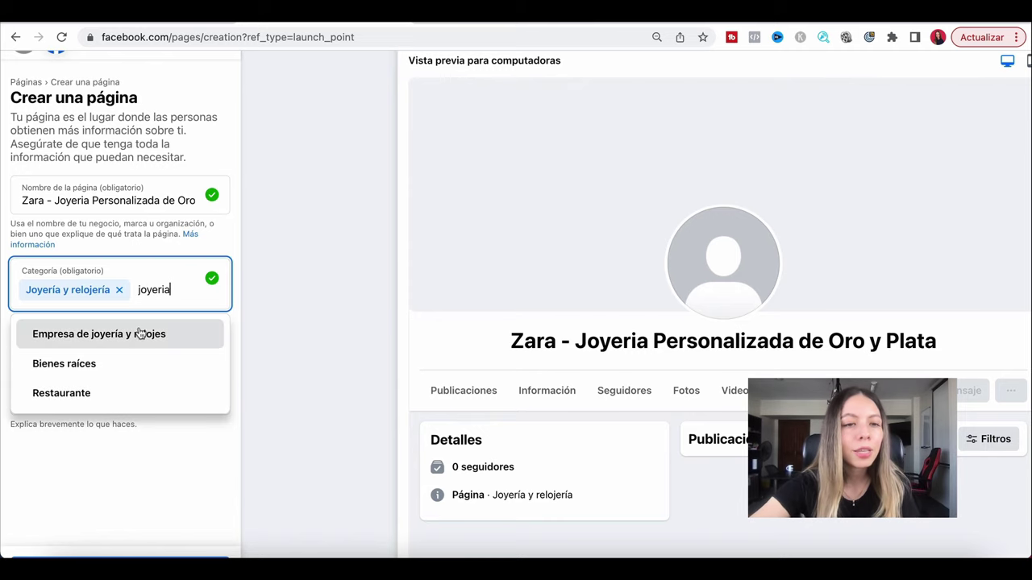
left_click(142, 334)
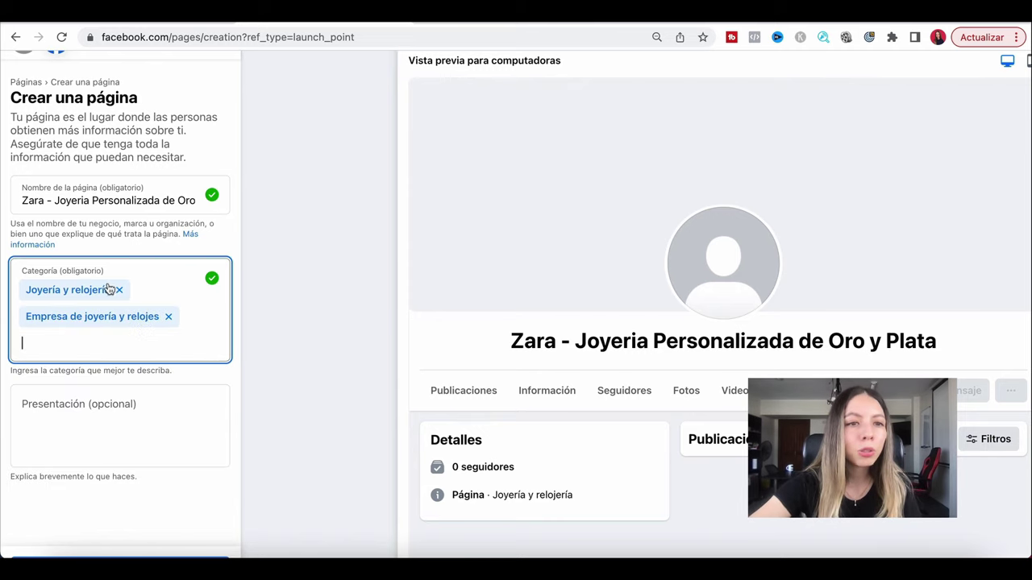
left_click(81, 353)
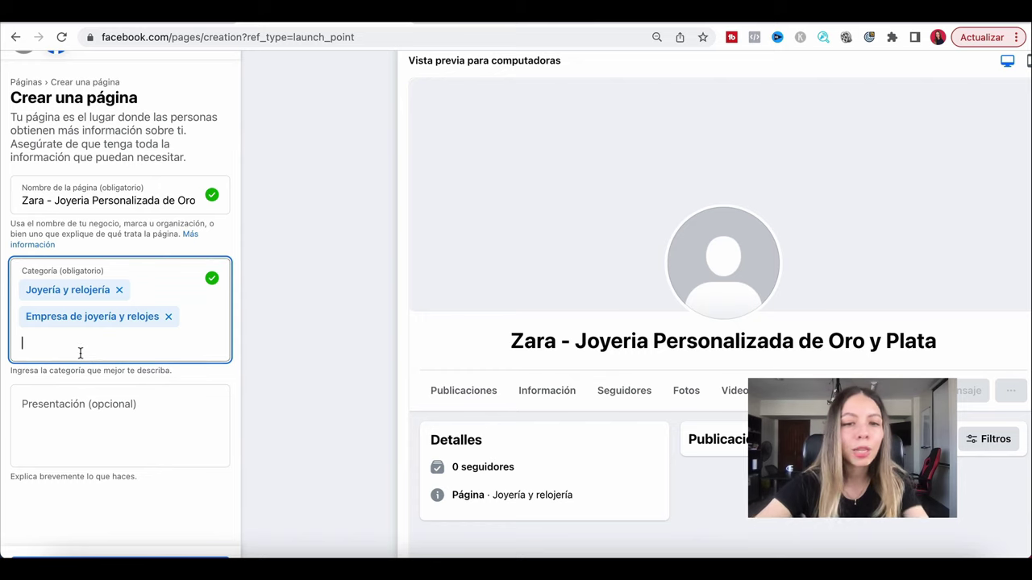
type("joy")
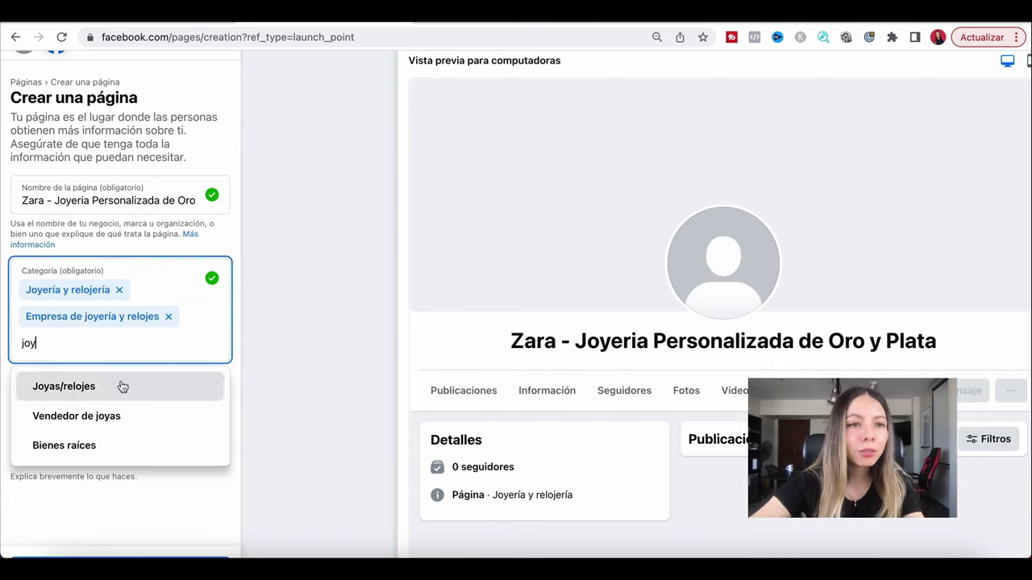
left_click(122, 387)
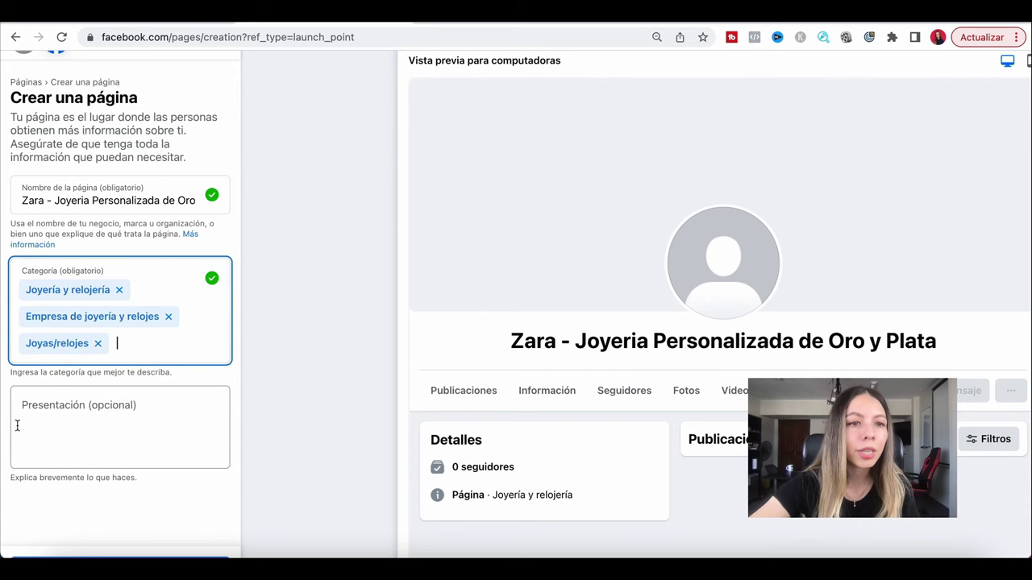
left_click(47, 426)
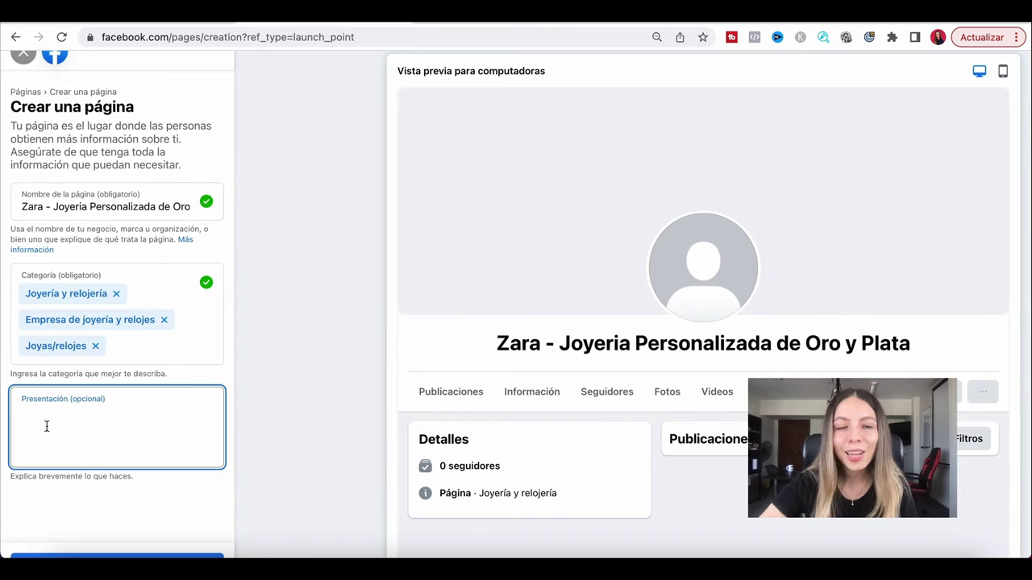
Paste 'Tienda 100% Online de Joyeria Perrsonalizada de Oro y plata' as the page's presentation.
type("Tienda 100% Online de Joyeria Perrsonalizada de Oro y plata")
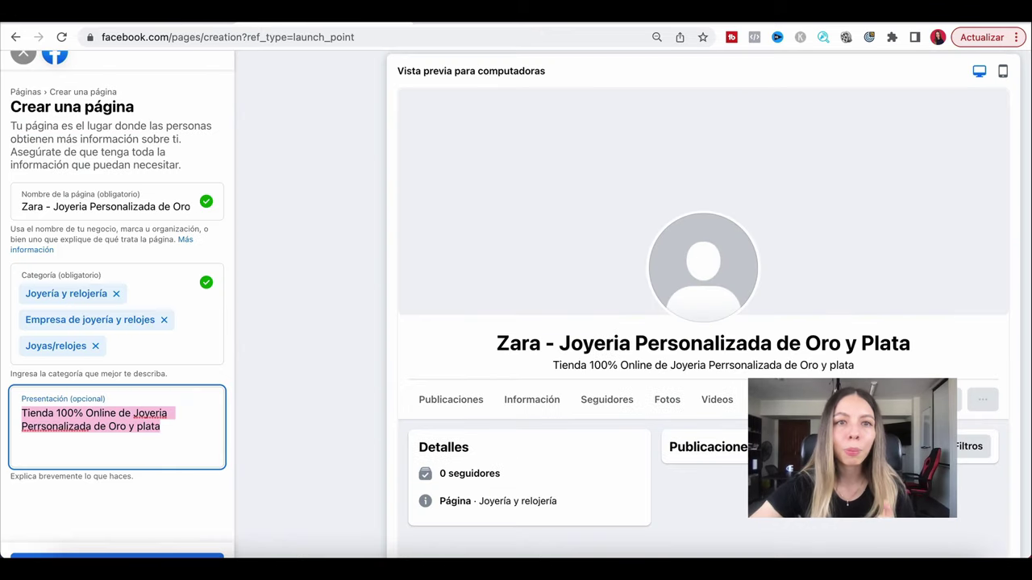
left_click(52, 206)
left_click_drag(51, 207, 203, 211)
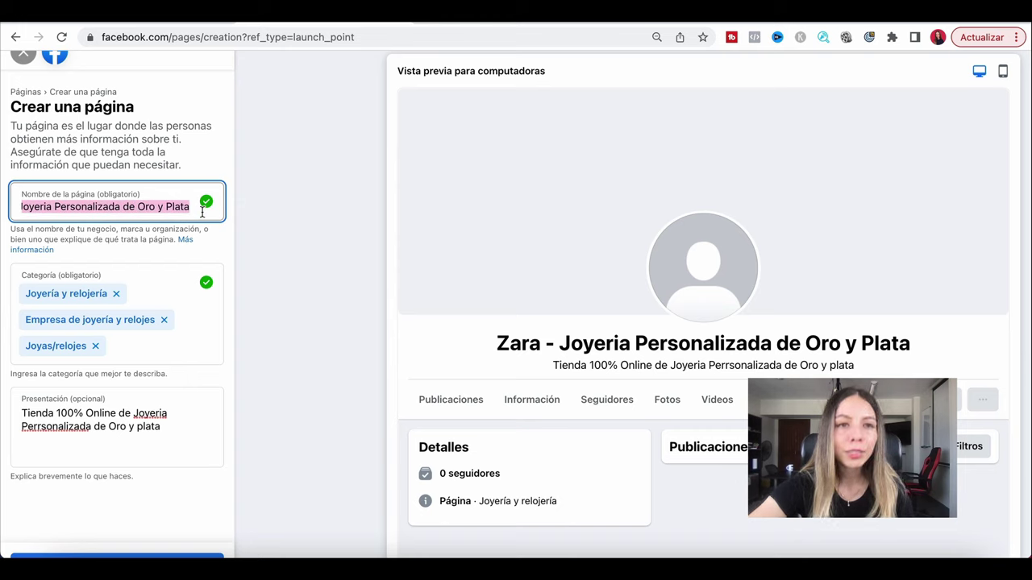
left_click_drag(22, 412, 171, 430)
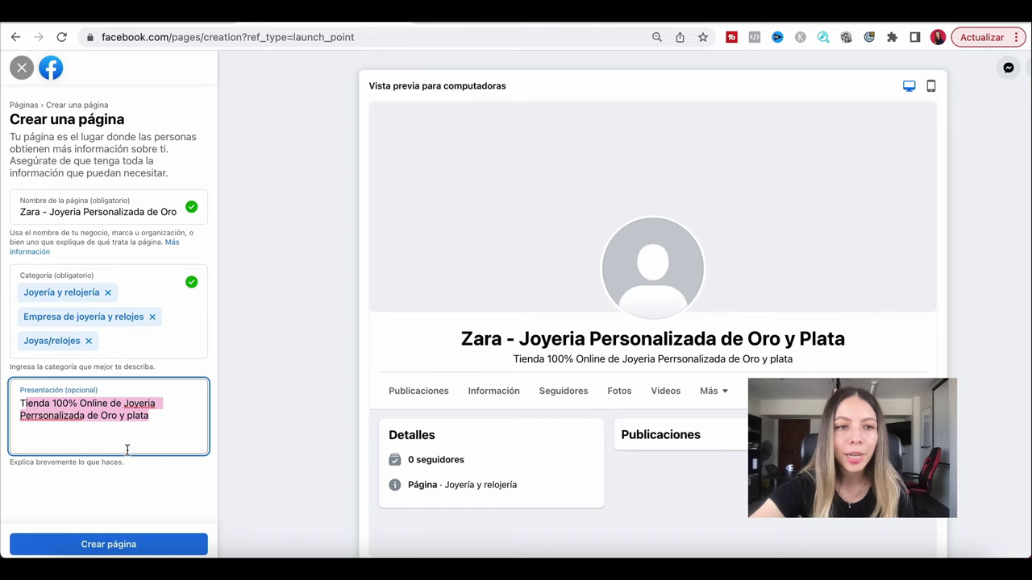
Create the page, then enter its website and paste the business phone number.
left_click(111, 546)
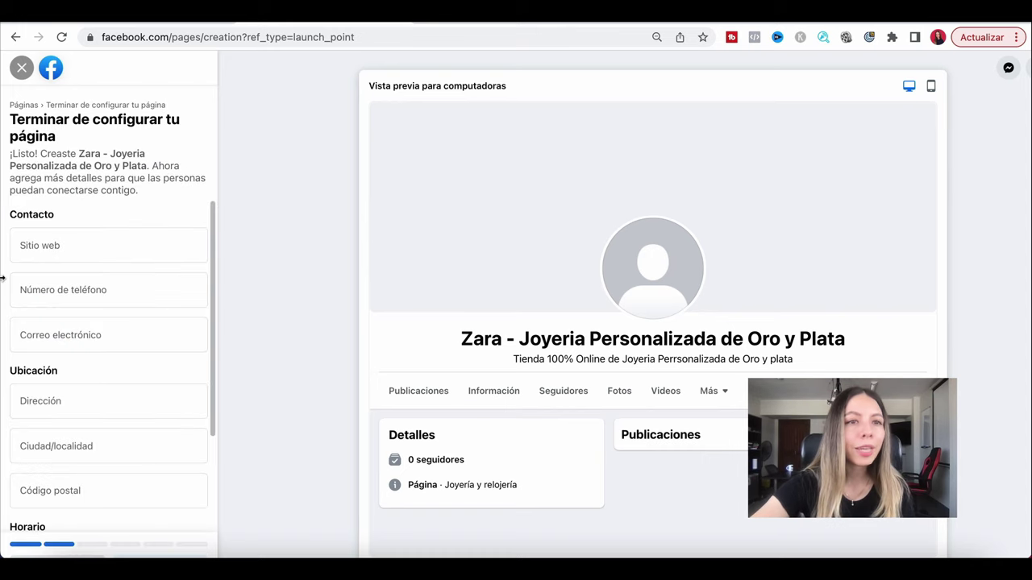
left_click(61, 244)
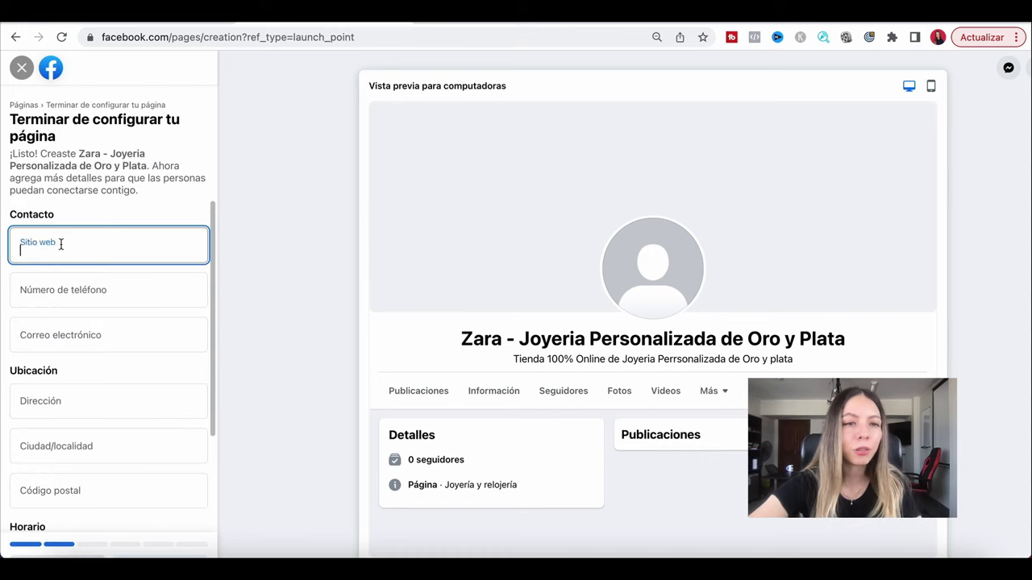
type("susangorbina")
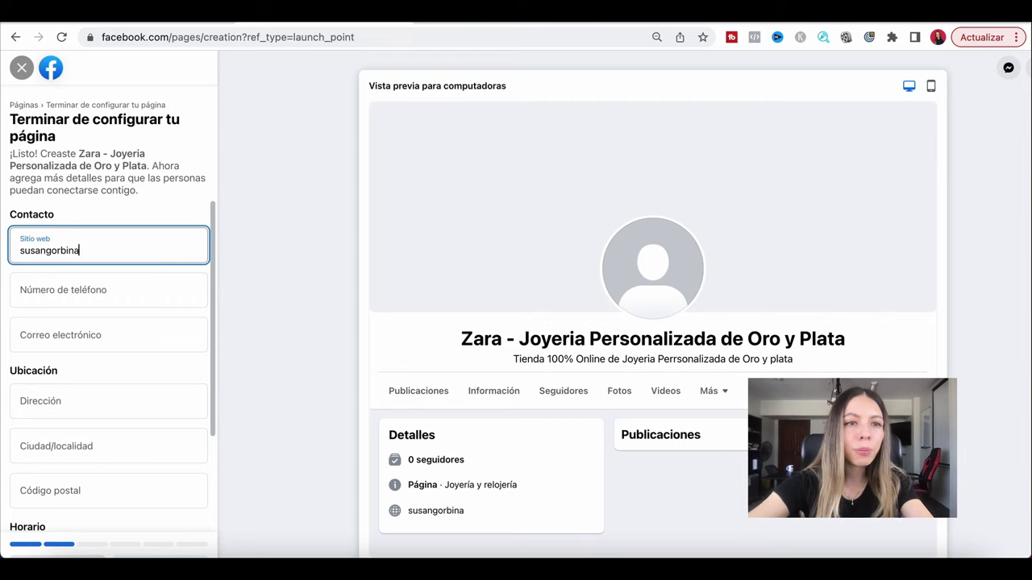
type(".com")
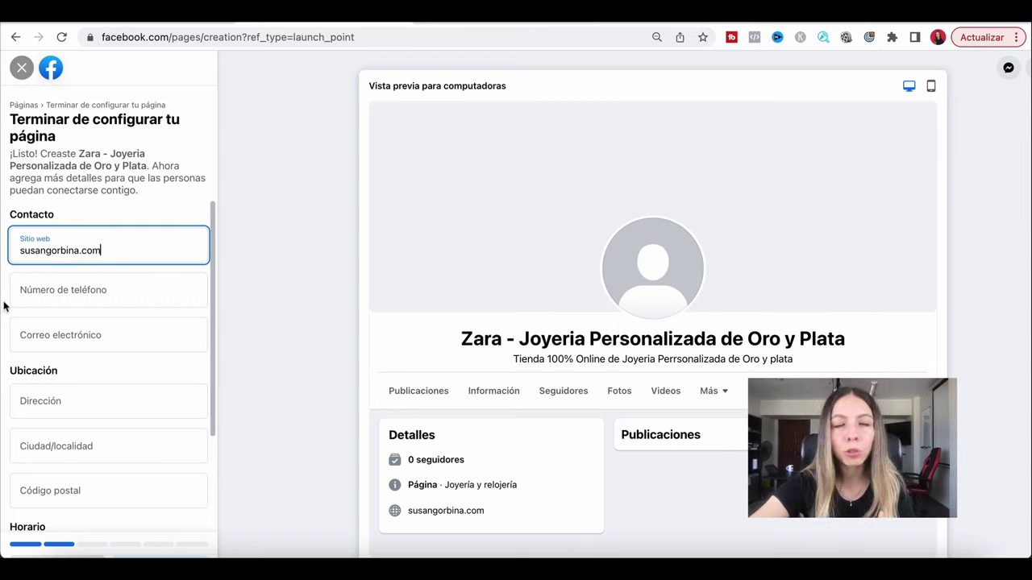
key("Tab")
key("super+v")
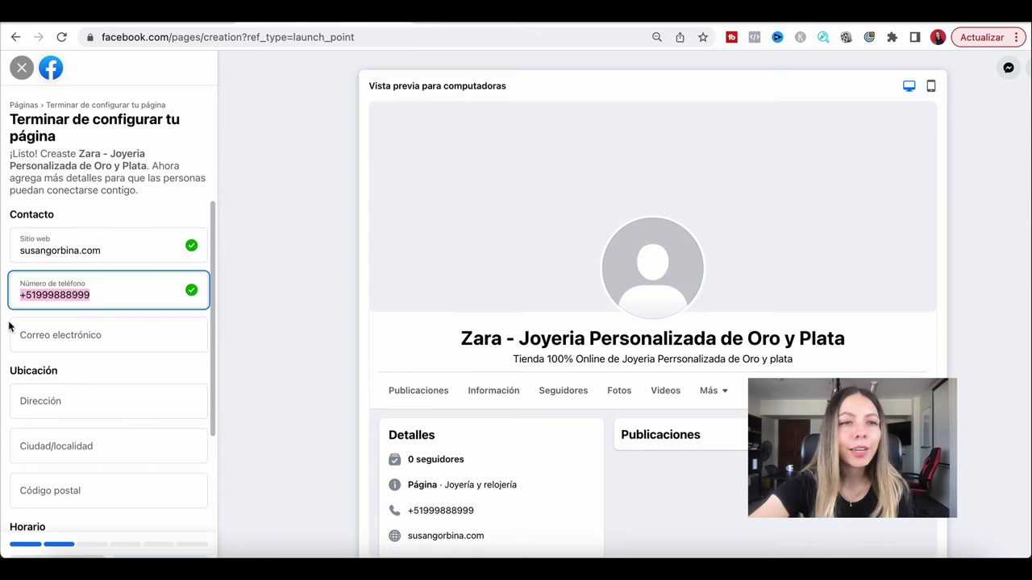
key("super+plus")
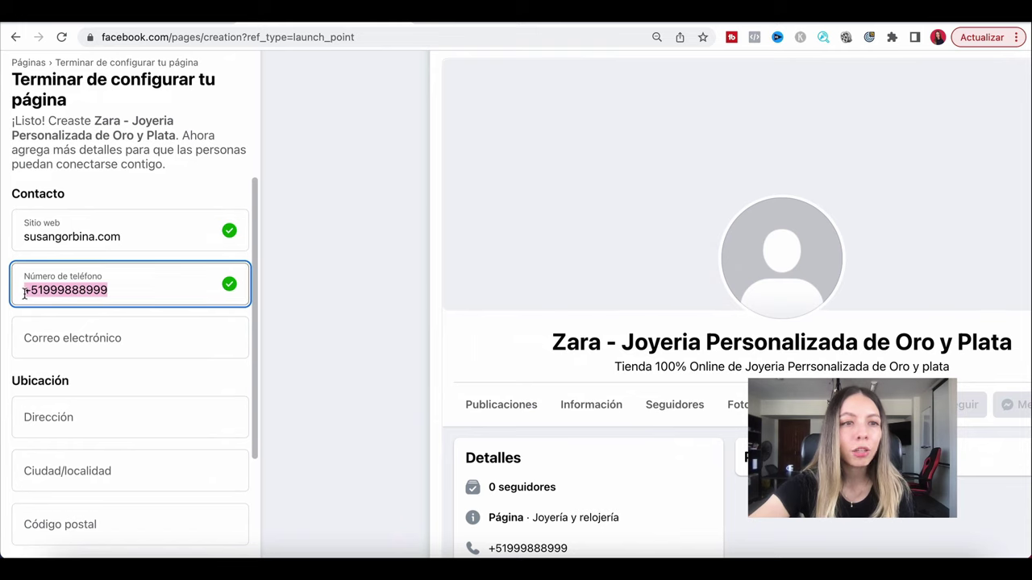
mouse_move(24, 293)
left_mouse_down()
mouse_move(46, 291)
mouse_move(24, 291)
left_mouse_up()
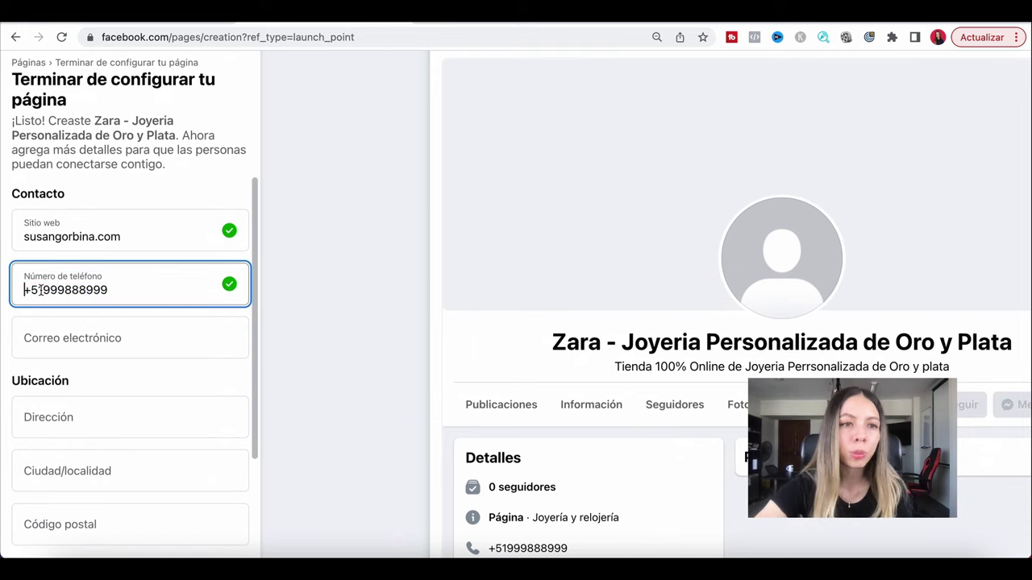
left_click_drag(43, 291, 137, 287)
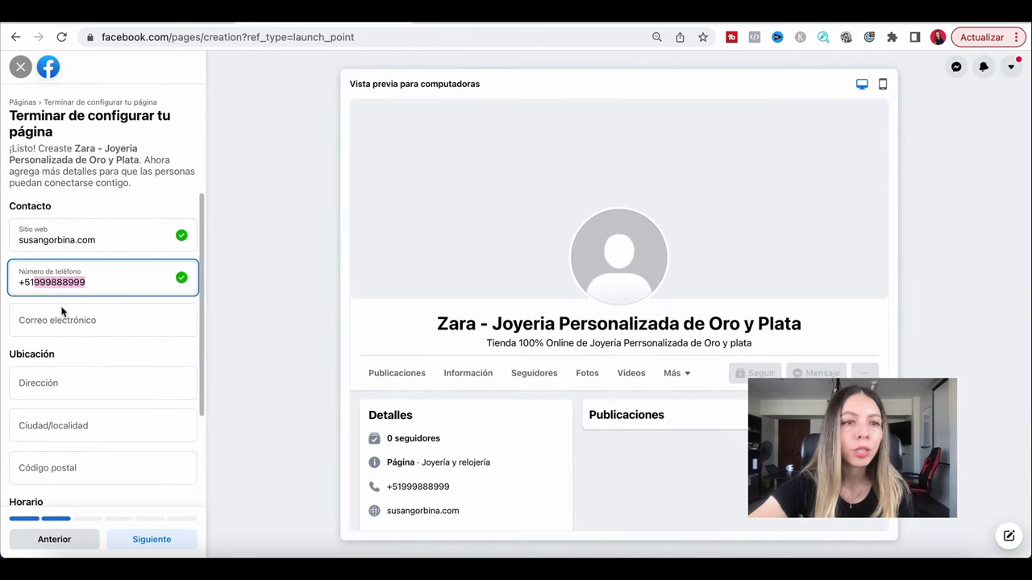
key("Right")
scroll(69, 327, "left", 1)
Fill in the contact e-mail using the saved autofill suggestion.
left_click(69, 327)
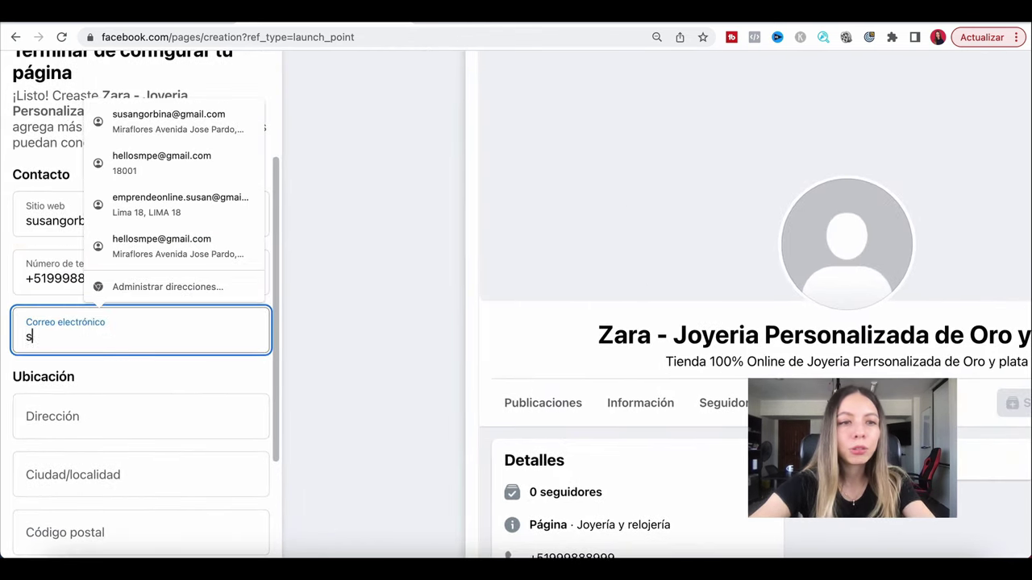
type("susangor")
type("bin")
key("BackSpace")
key("BackSpace")
key("BackSpace")
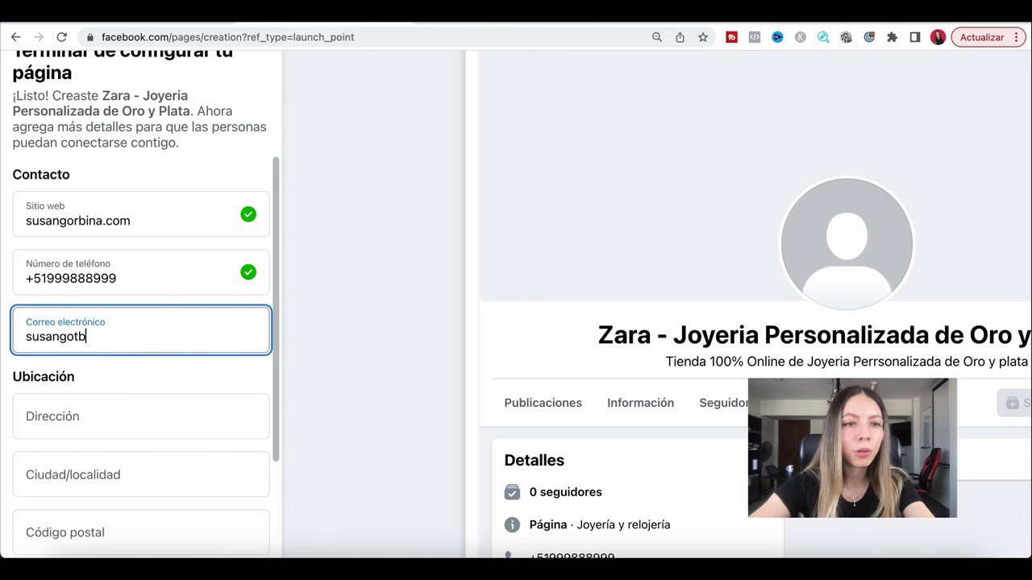
type("r")
key("Down")
key("Return")
key("super+0")
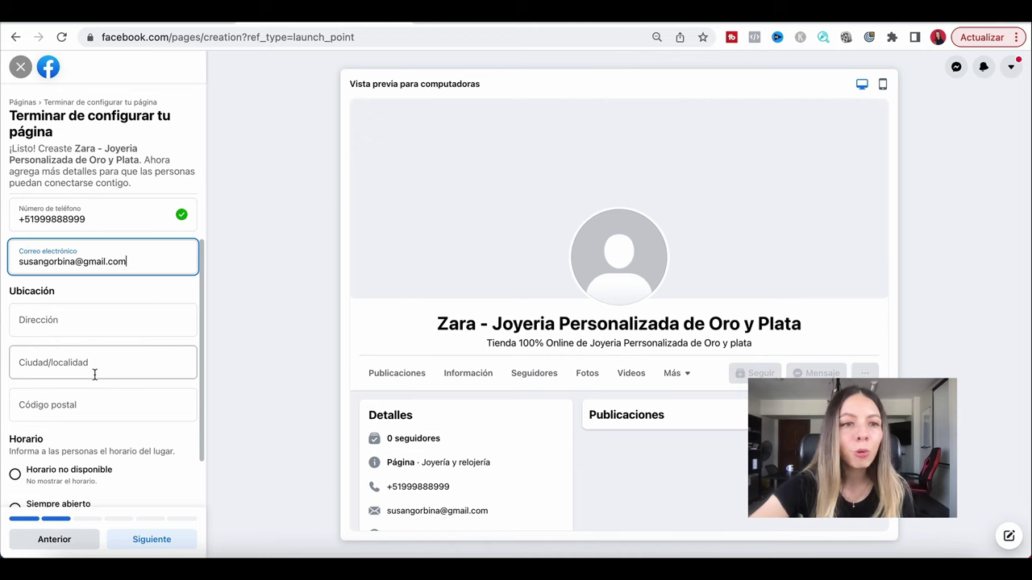
Scroll to the Horario section and try the no-hours and always-open options.
scroll(9, 347, "down", 1)
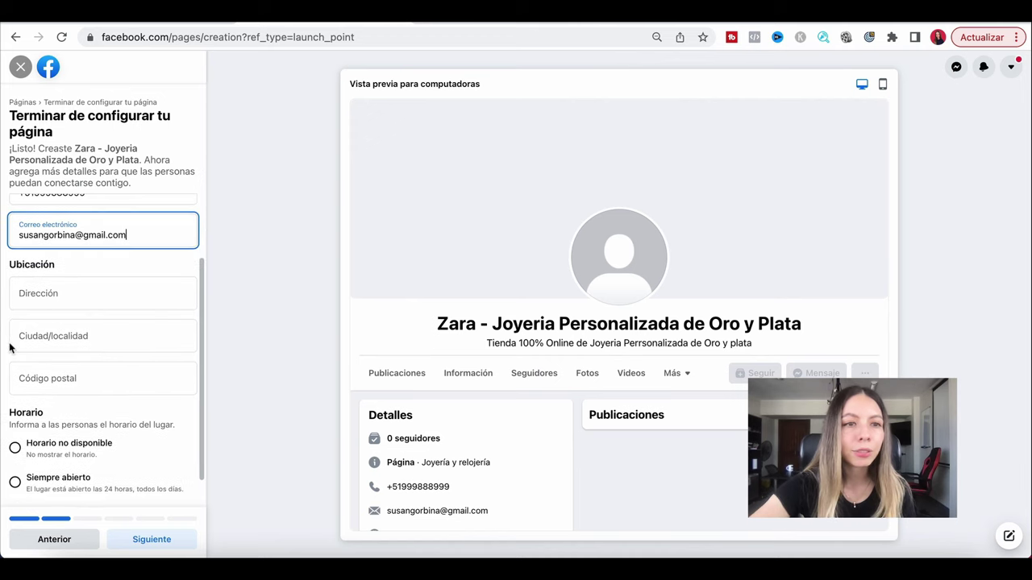
scroll(10, 346, "down", 1)
scroll(10, 346, "up", 2)
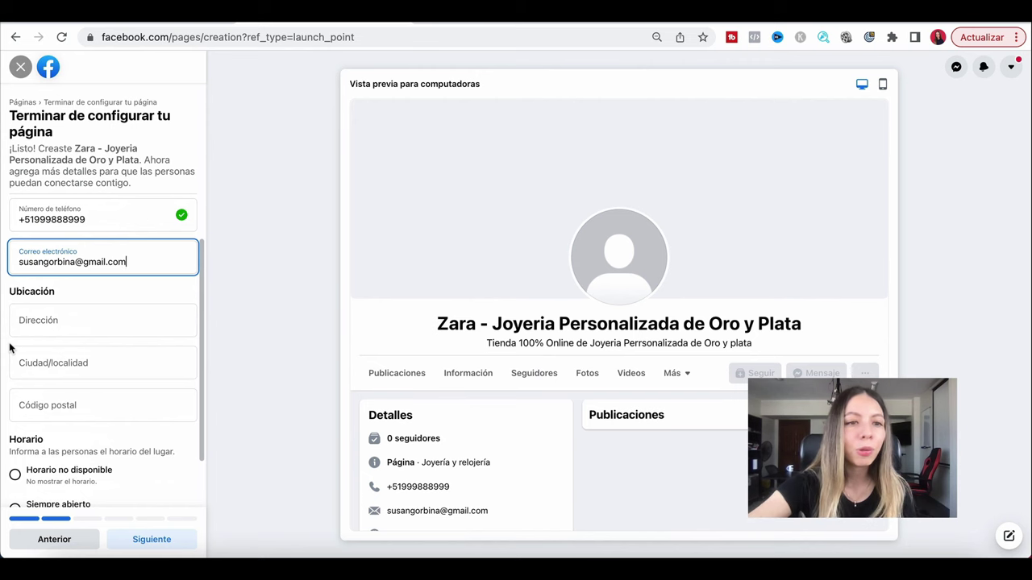
scroll(10, 346, "down", 2)
scroll(8, 407, "up", 5)
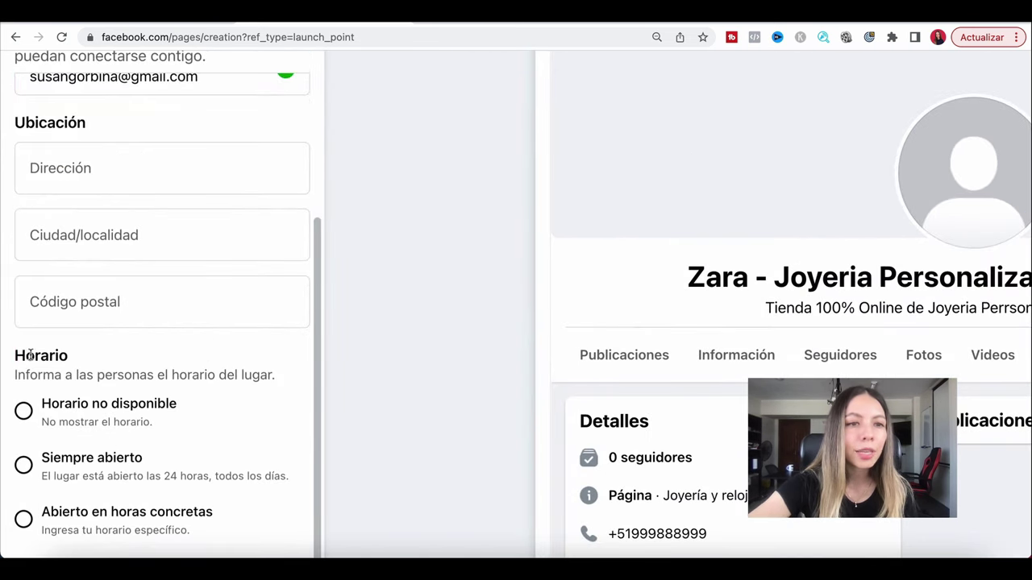
left_click_drag(13, 357, 86, 357)
scroll(105, 457, "down", 3)
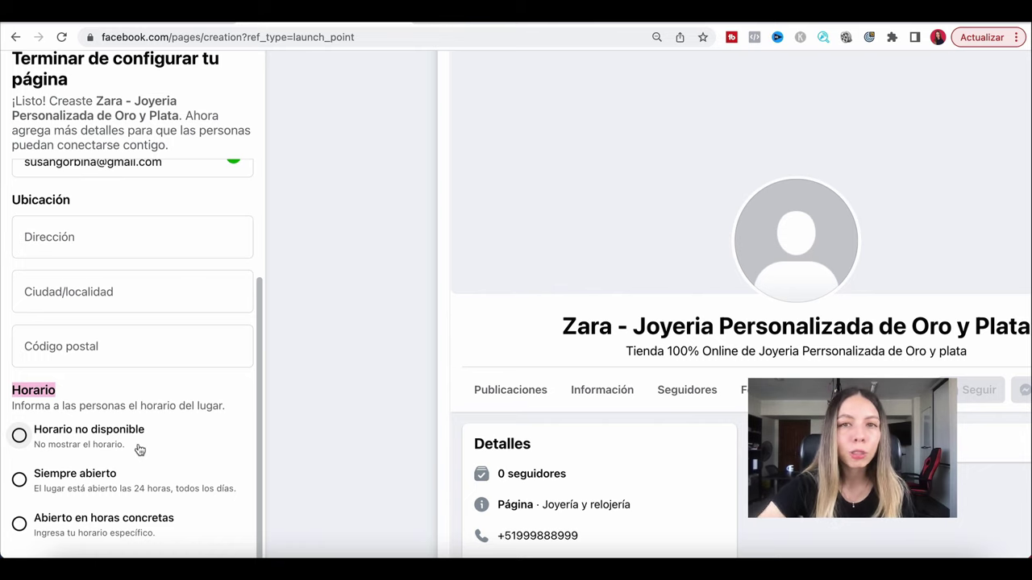
left_click(19, 435)
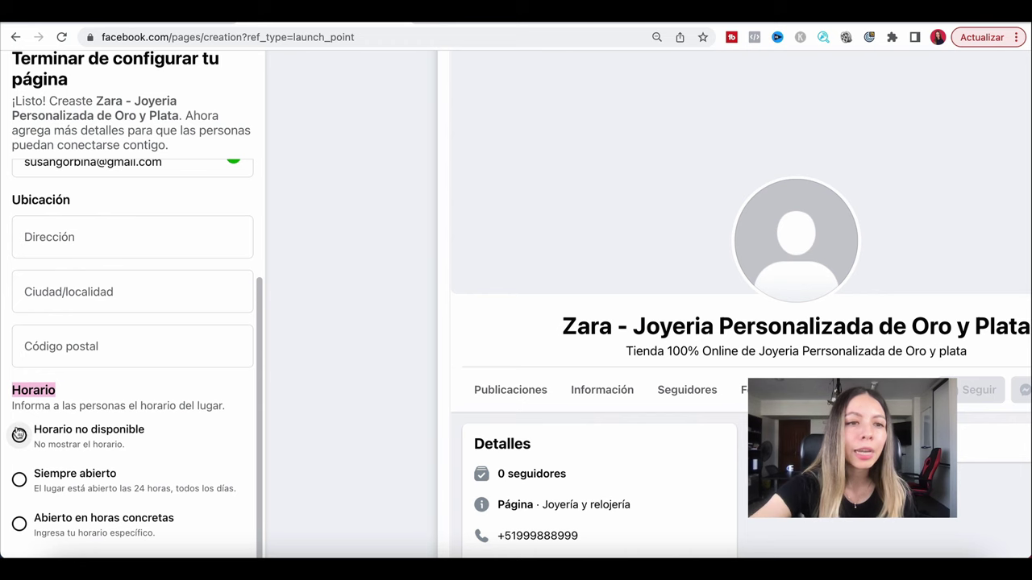
key("super+plus")
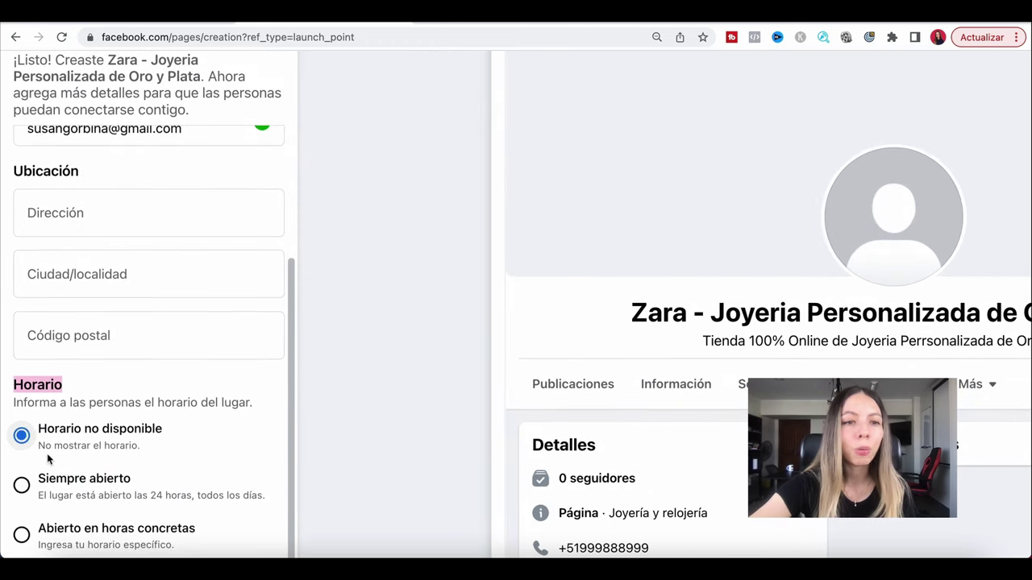
left_click(40, 477)
key("super+minus")
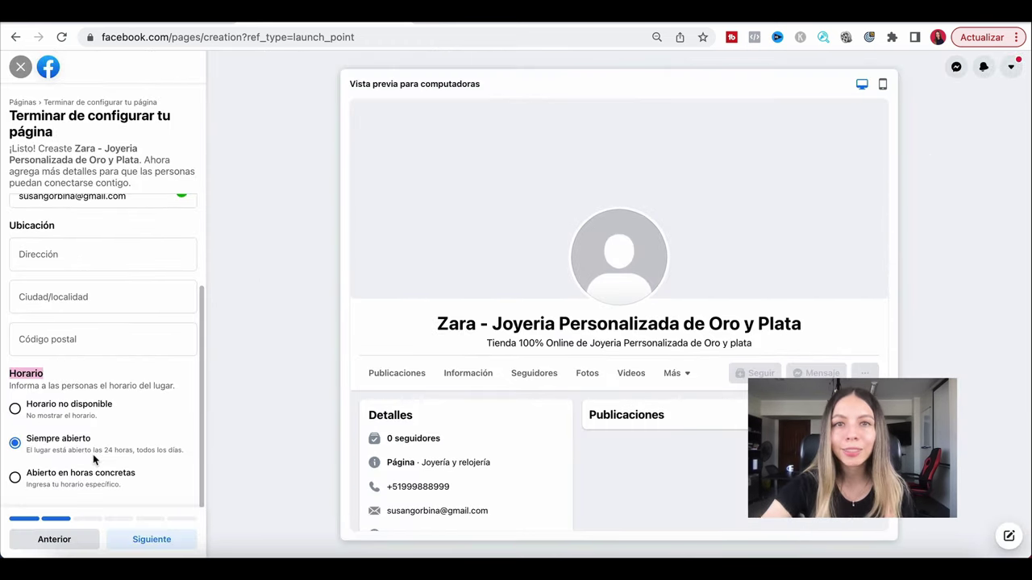
Set the page hours to Abierto en horas concretas.
left_click(18, 481)
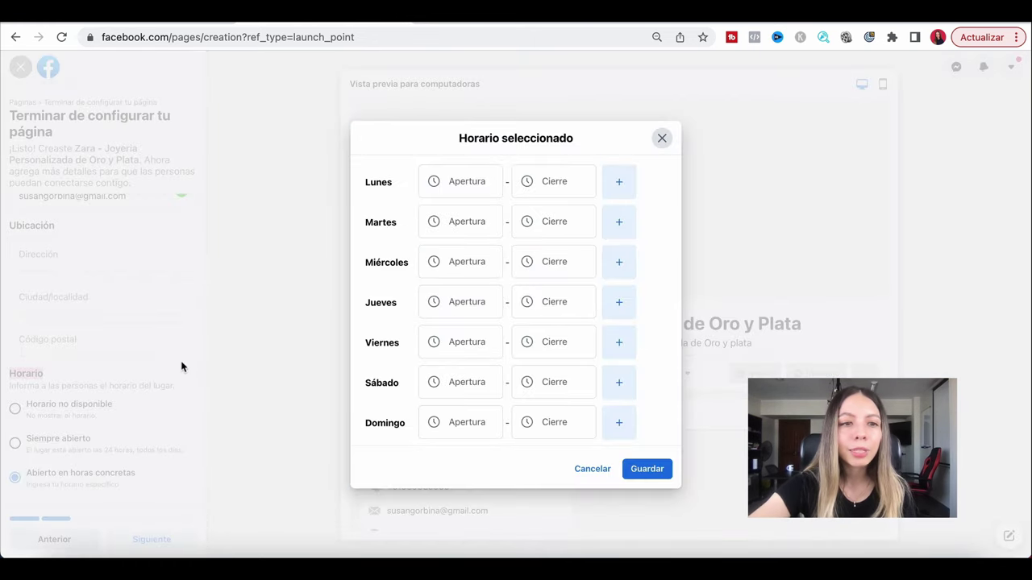
key("super+plus")
key("super+plus")
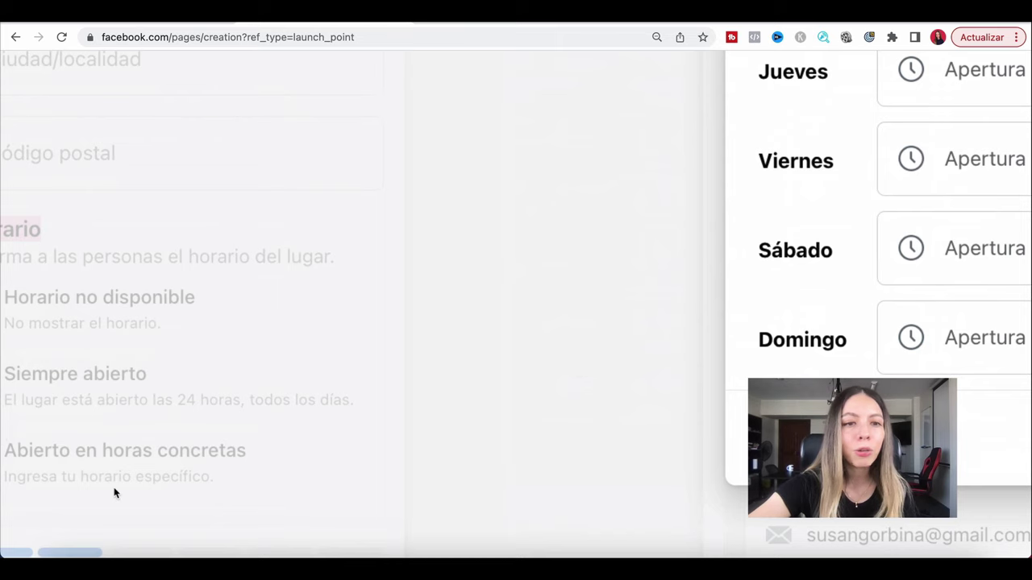
key("super+0")
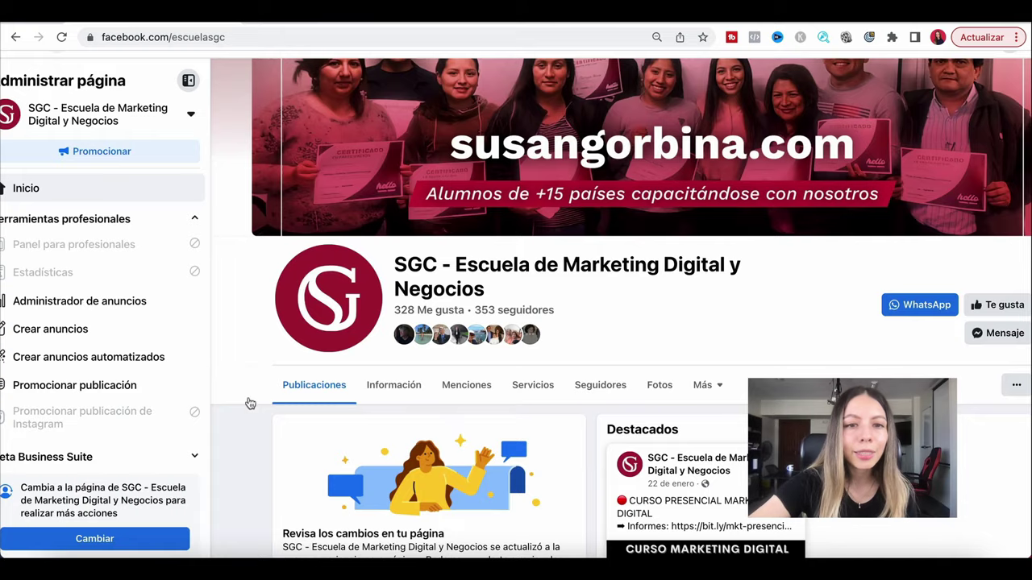
Show the example page's weekly hours: weekdays from 09:00, Saturday and Sunday CERRADO.
scroll(250, 403, "down", 7)
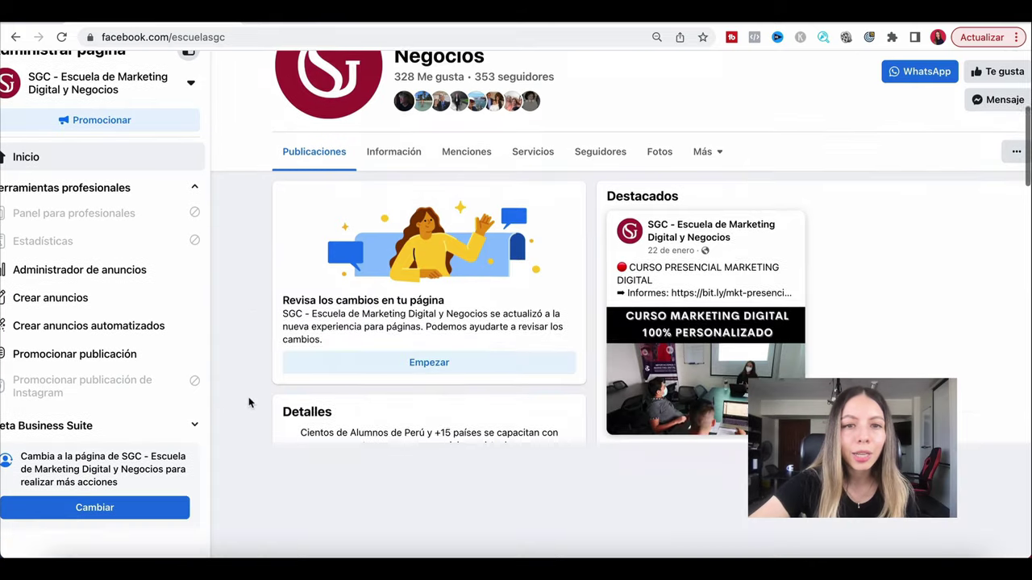
scroll(394, 337, "up", 3)
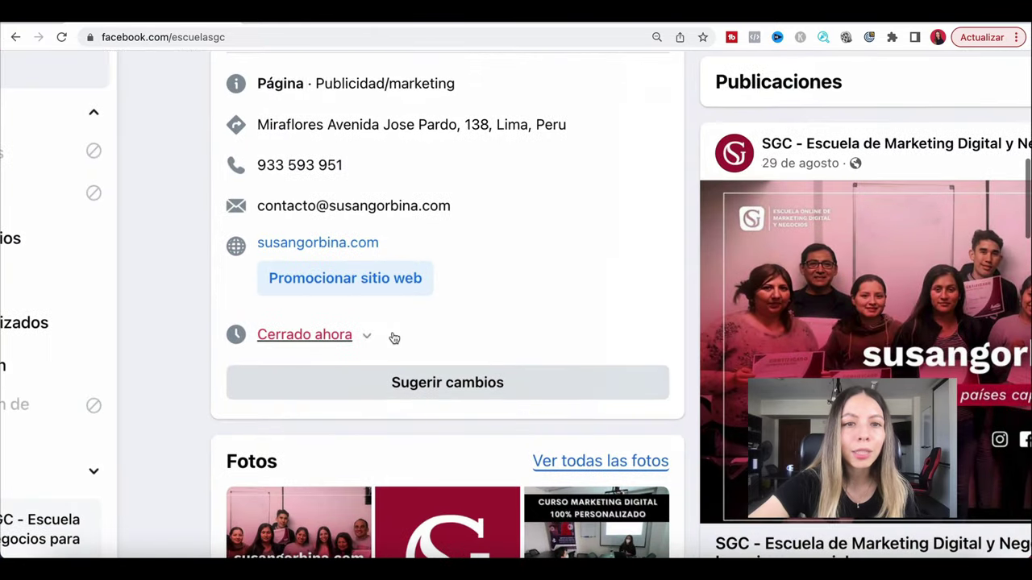
left_click(374, 335)
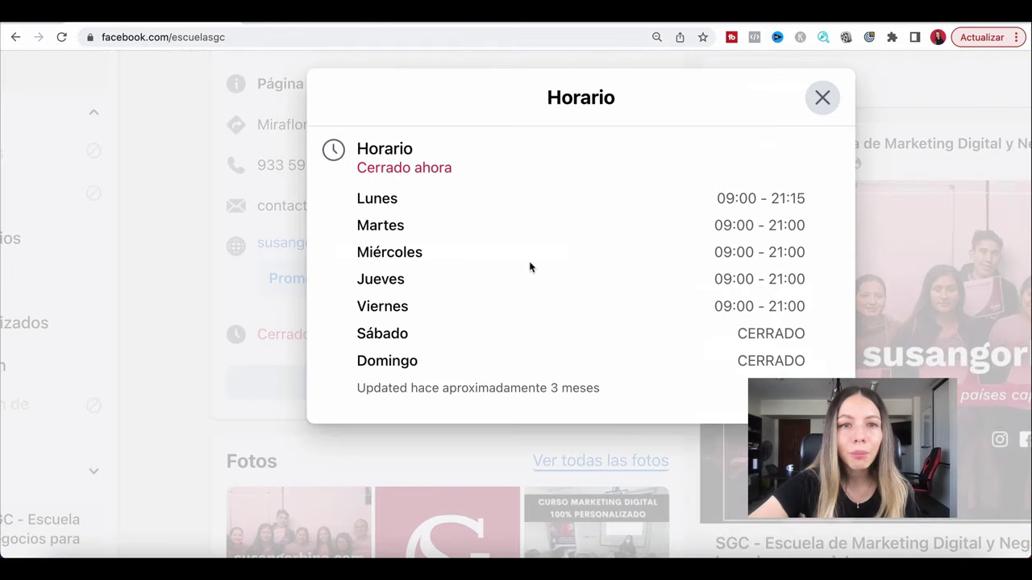
scroll(297, 284, "down", 3)
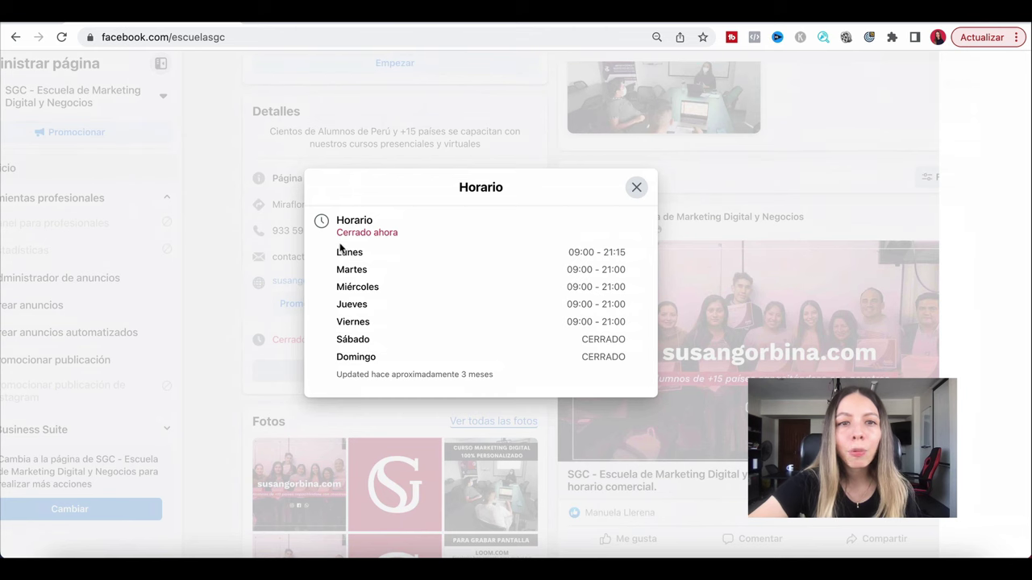
left_click_drag(339, 248, 593, 373)
scroll(634, 365, "up", 3)
scroll(638, 201, "down", 3)
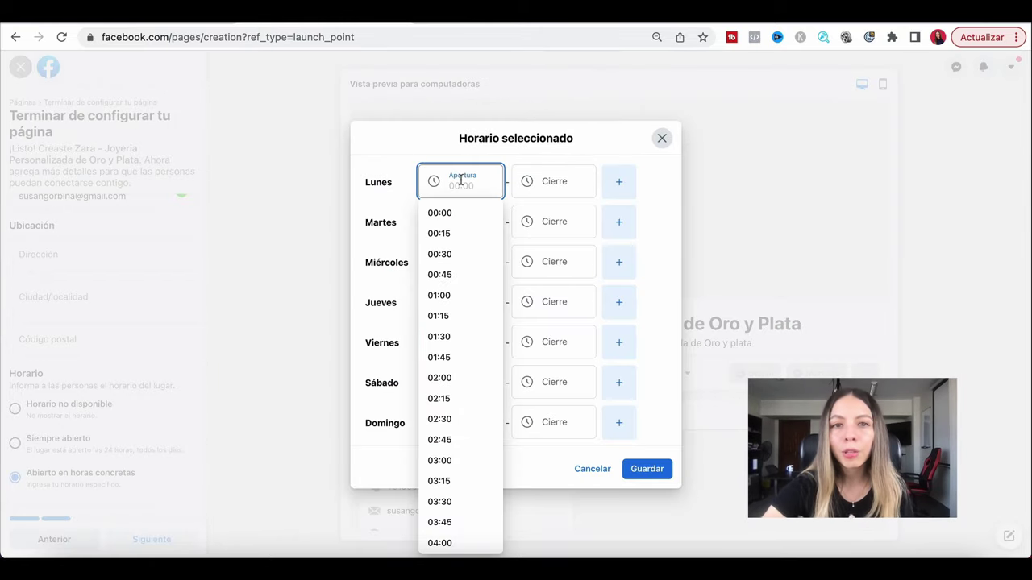
Set Monday's hours to open 09:00 and close 20:00.
scroll(473, 297, "down", 5)
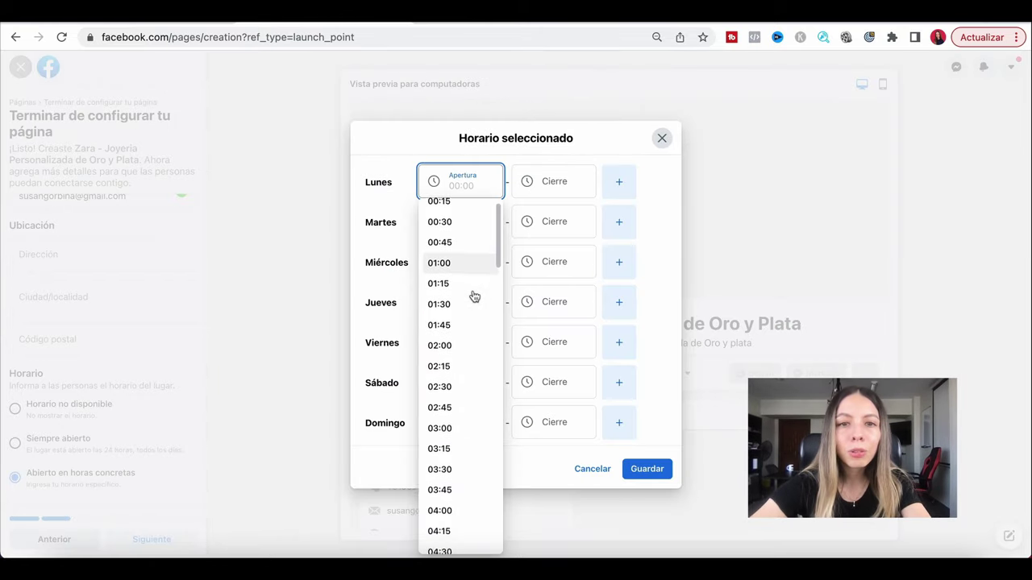
type("09")
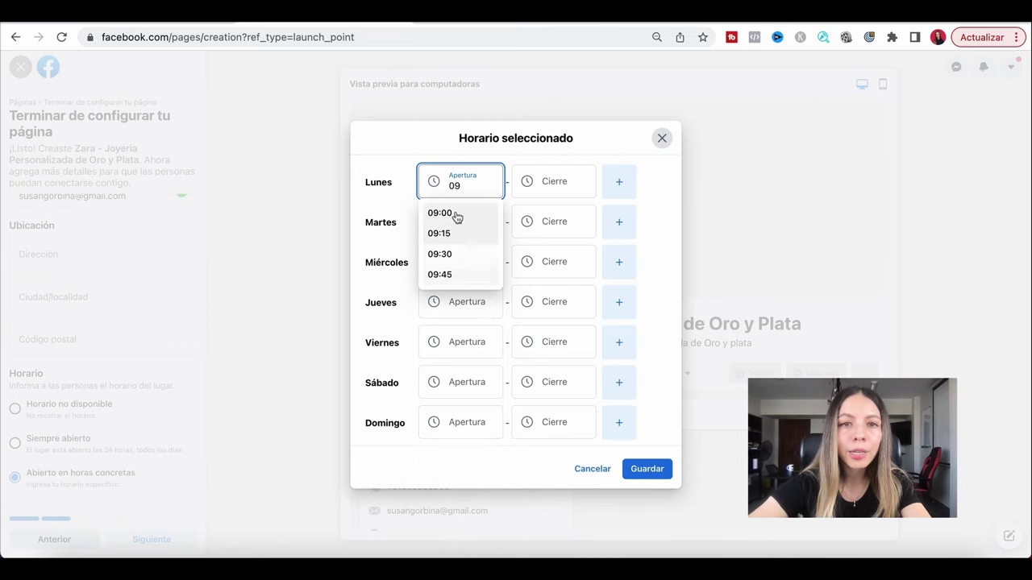
left_click(452, 214)
left_click(556, 186)
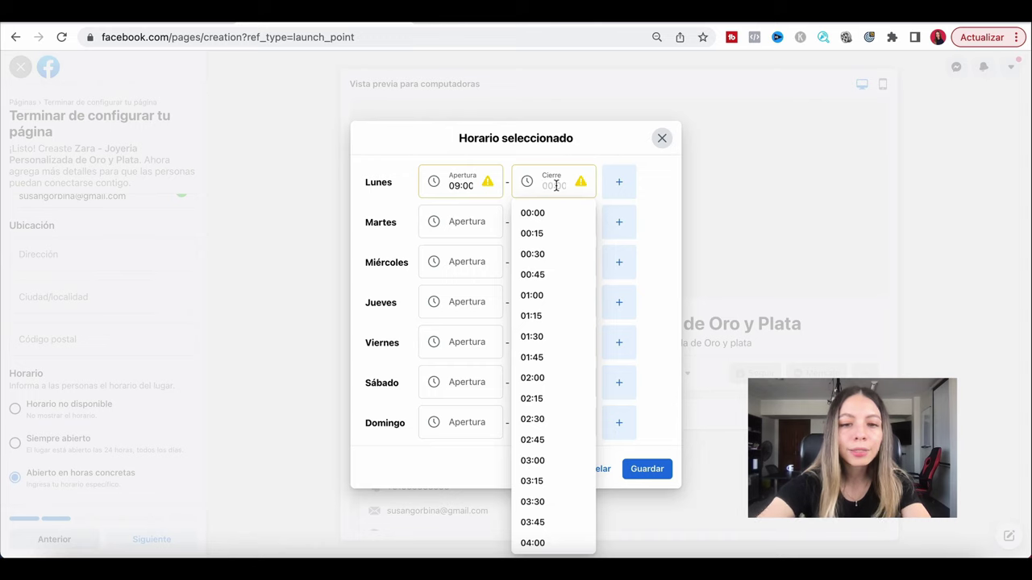
type("20")
left_click(575, 211)
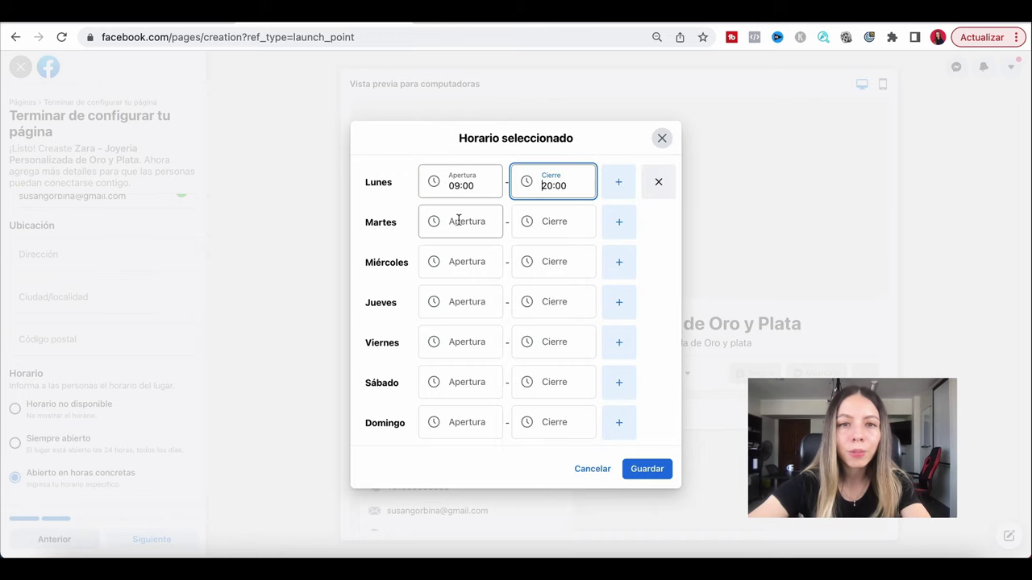
Set Tuesday to 09:00–20:00, enter Wednesday's 09:00 opening, and save the schedule.
left_click(458, 220)
type("09")
left_click(456, 250)
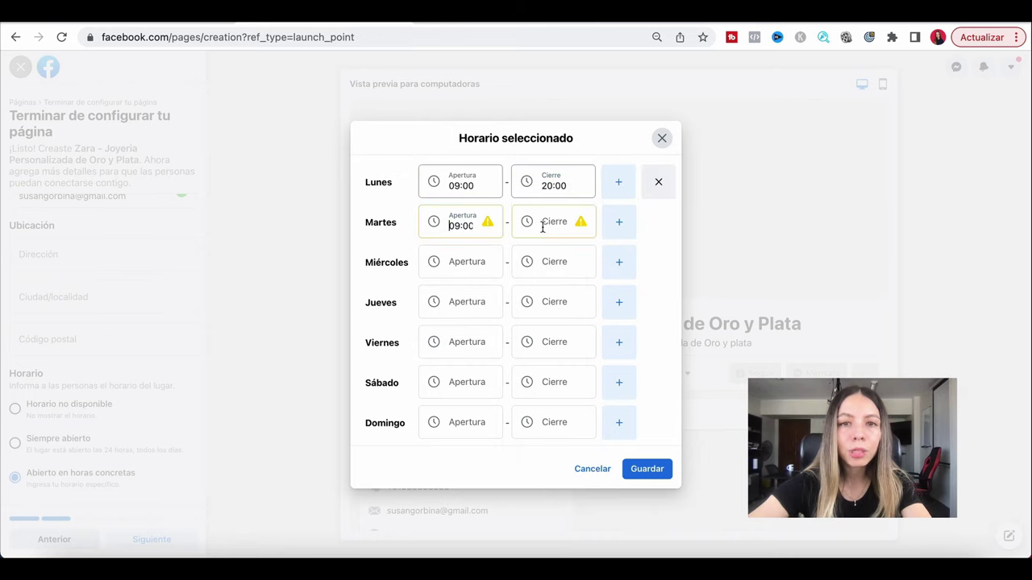
left_click(543, 228)
type("20")
left_click(536, 252)
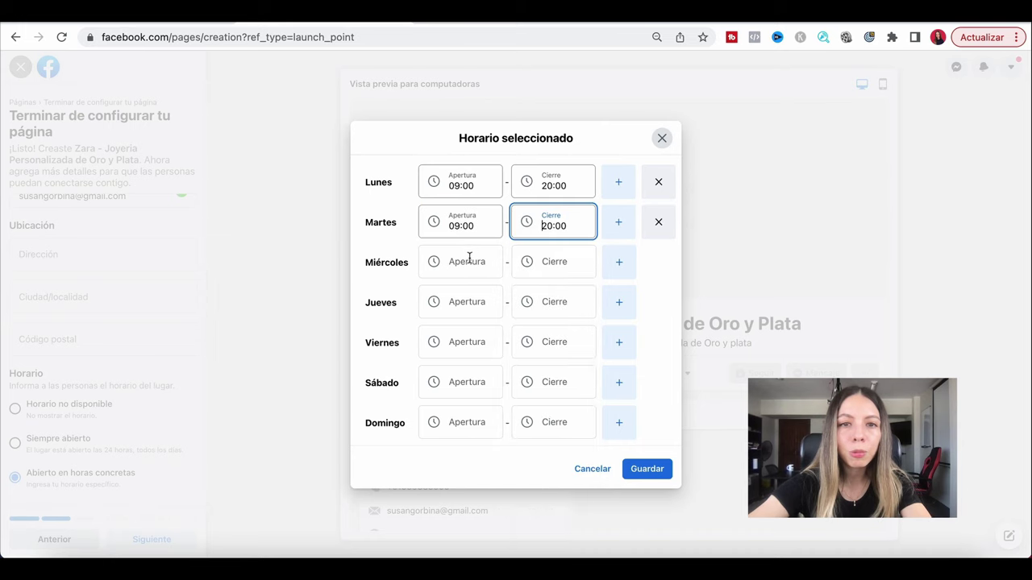
left_click(469, 257)
type("09:00")
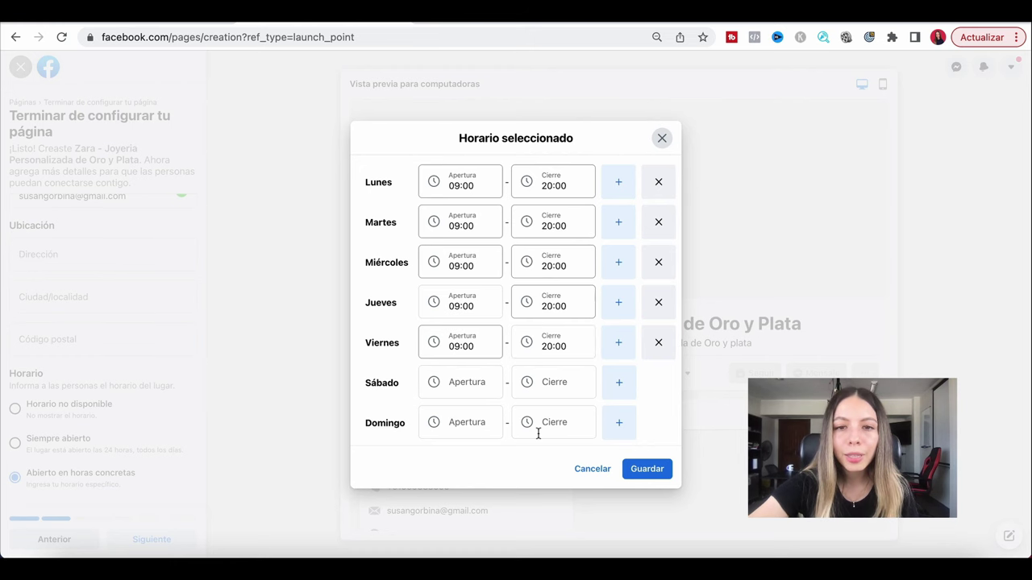
left_click(646, 469)
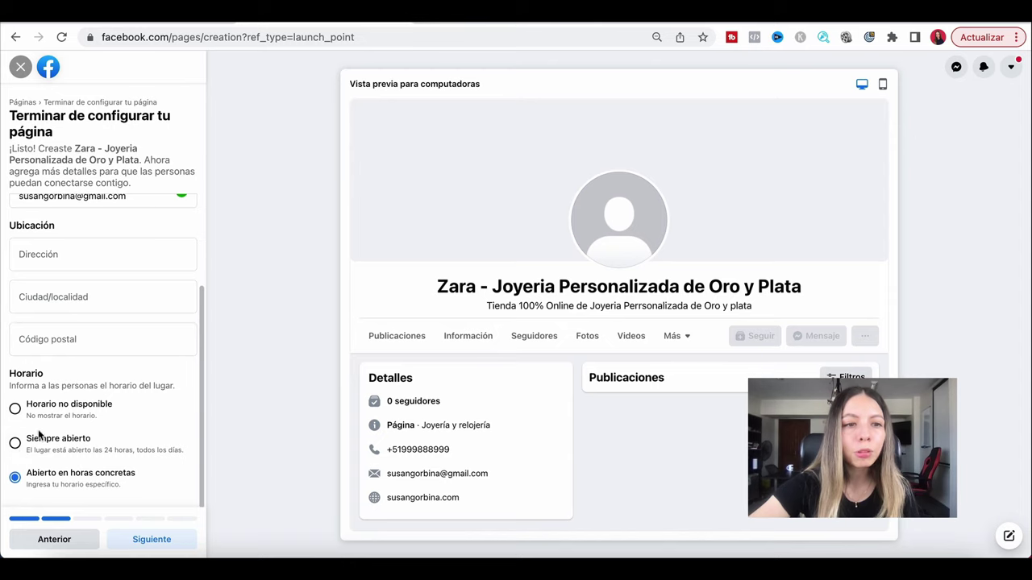
Advance to Personaliza tu página and review the example page's cover photo.
left_click(136, 546)
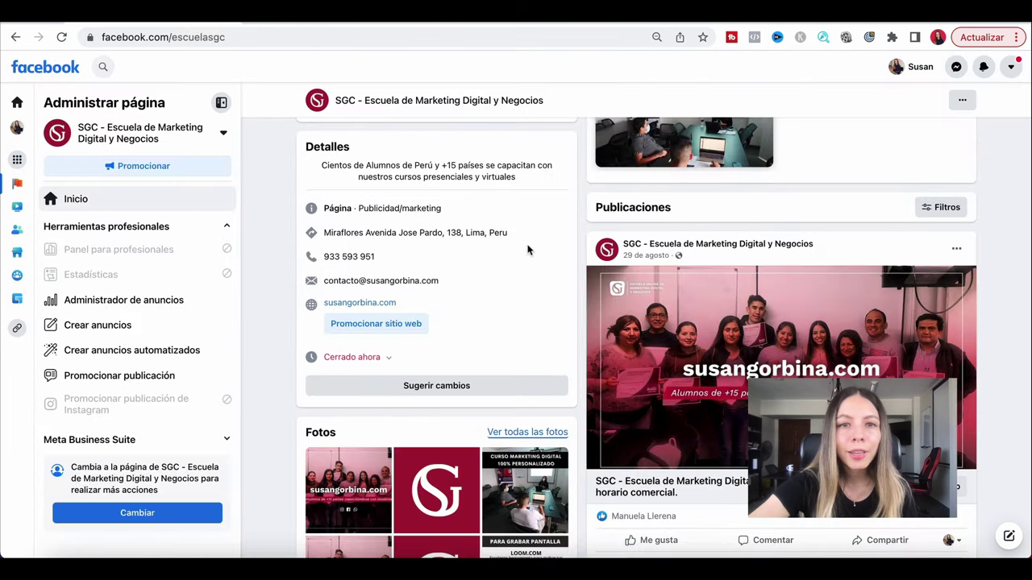
scroll(528, 250, "up", 10)
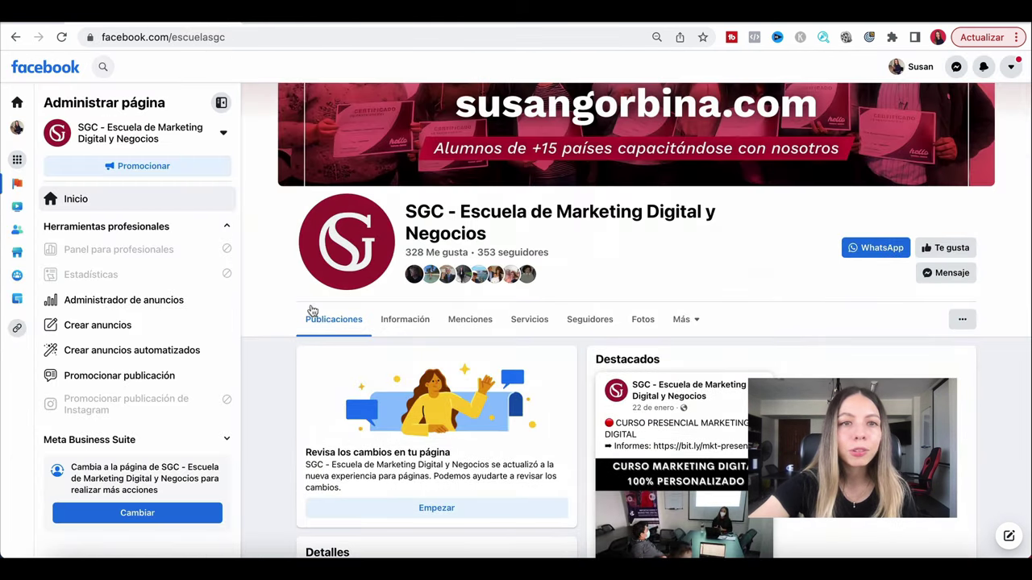
scroll(342, 345, "up", 4)
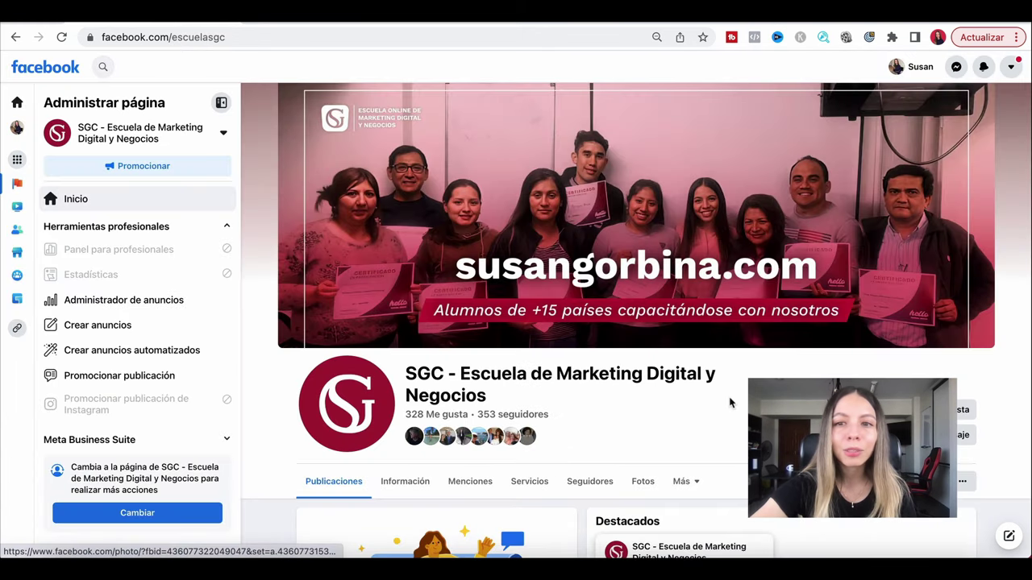
scroll(729, 403, "down", 1)
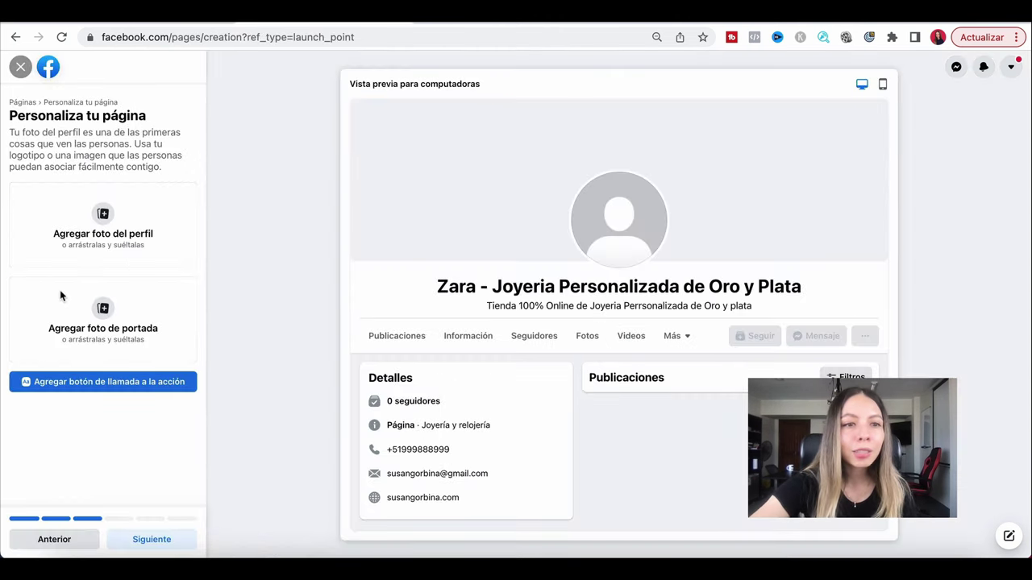
Add a call-to-action button set to Enviar mensaje de WhatsApp and continue with Siguiente.
left_click(60, 384)
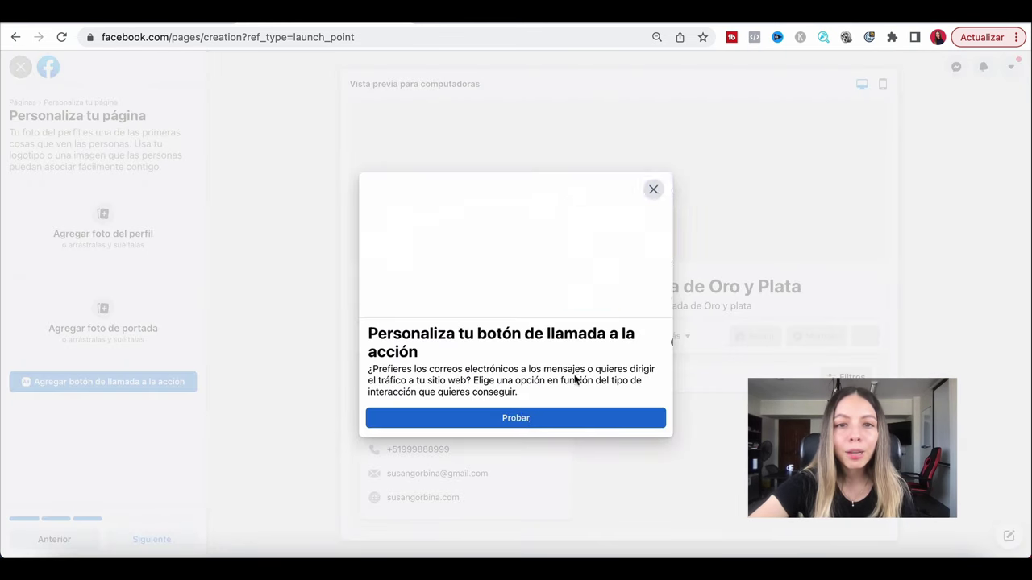
left_click(564, 418)
scroll(548, 286, "down", 2)
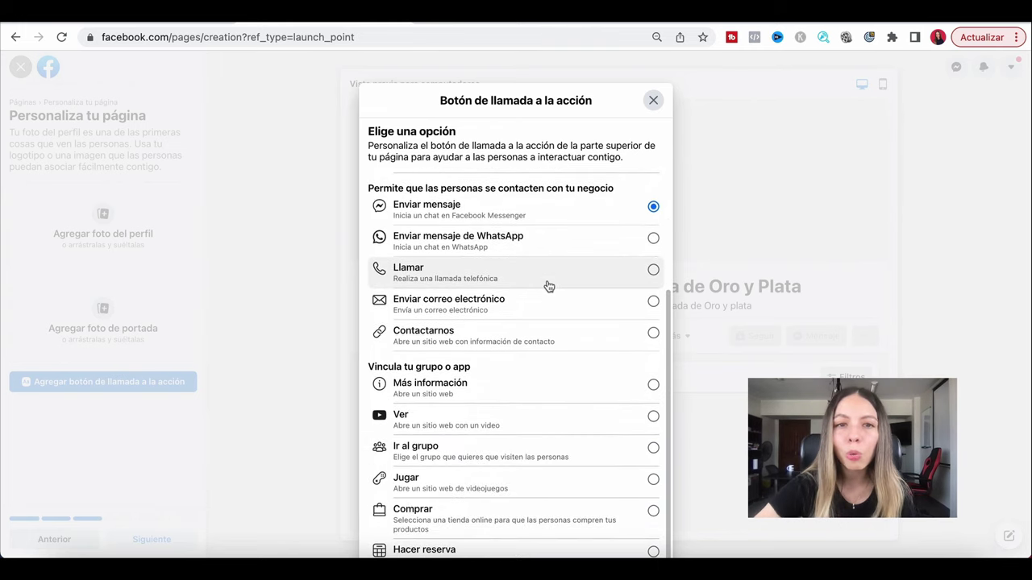
scroll(548, 286, "up", 4)
scroll(548, 286, "down", 3)
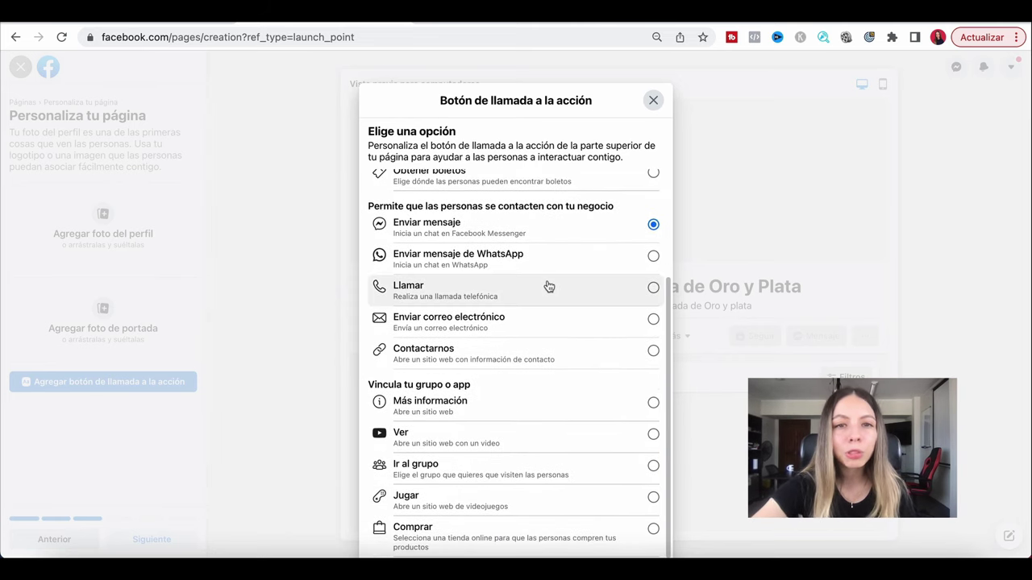
scroll(548, 285, "up", 3)
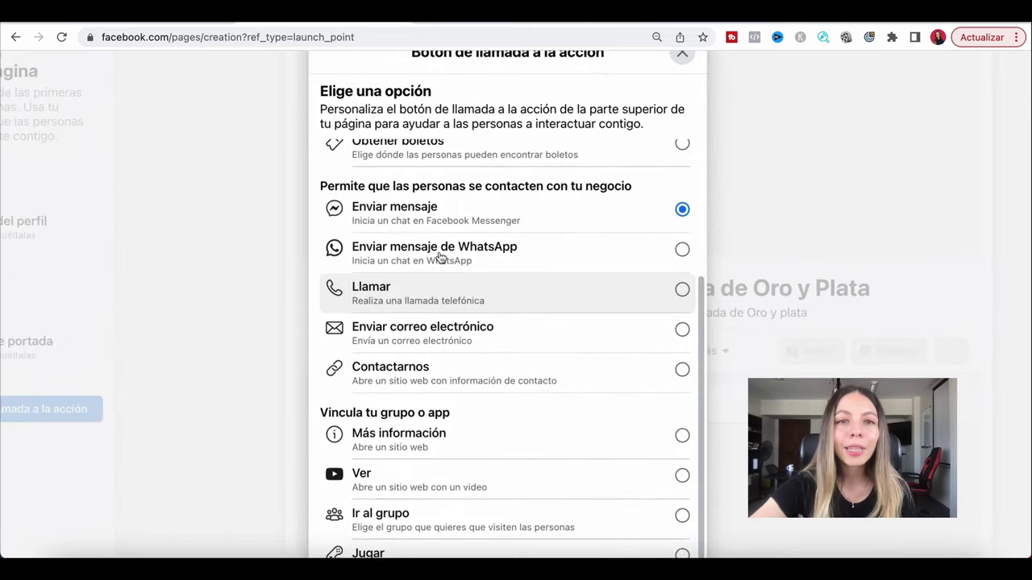
left_click(611, 250)
scroll(601, 272, "down", 3)
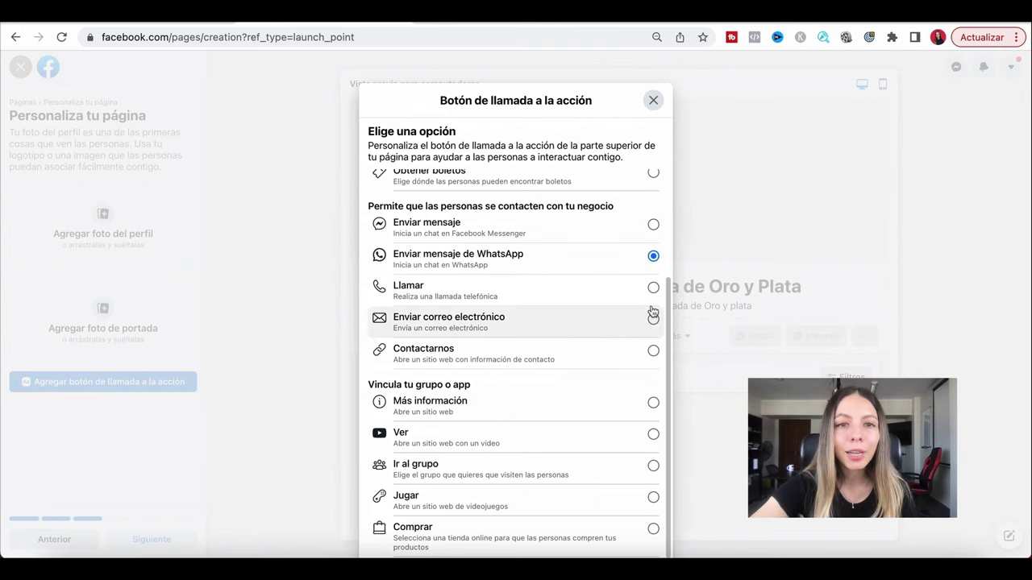
scroll(652, 398, "down", 5)
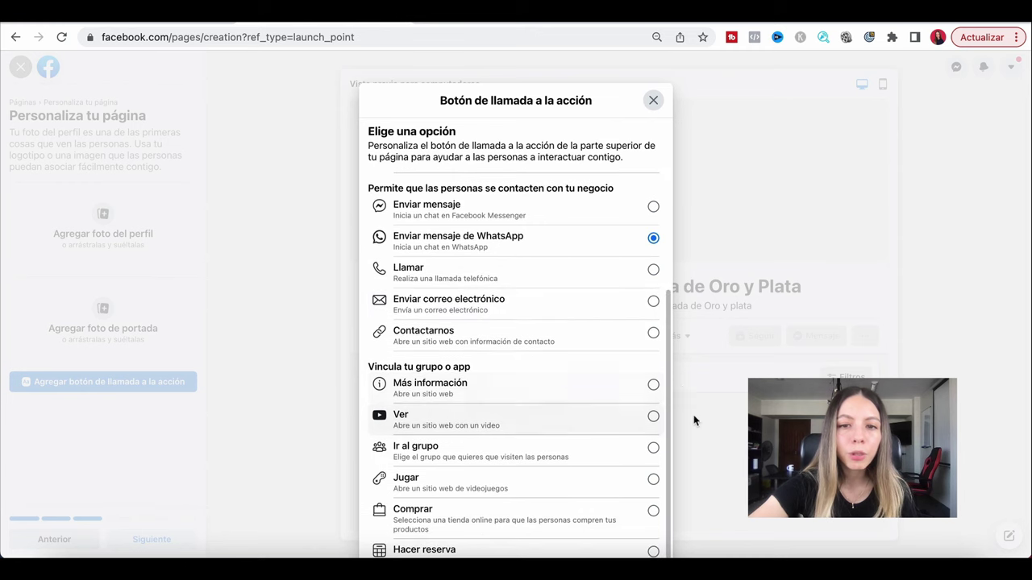
left_click(621, 506)
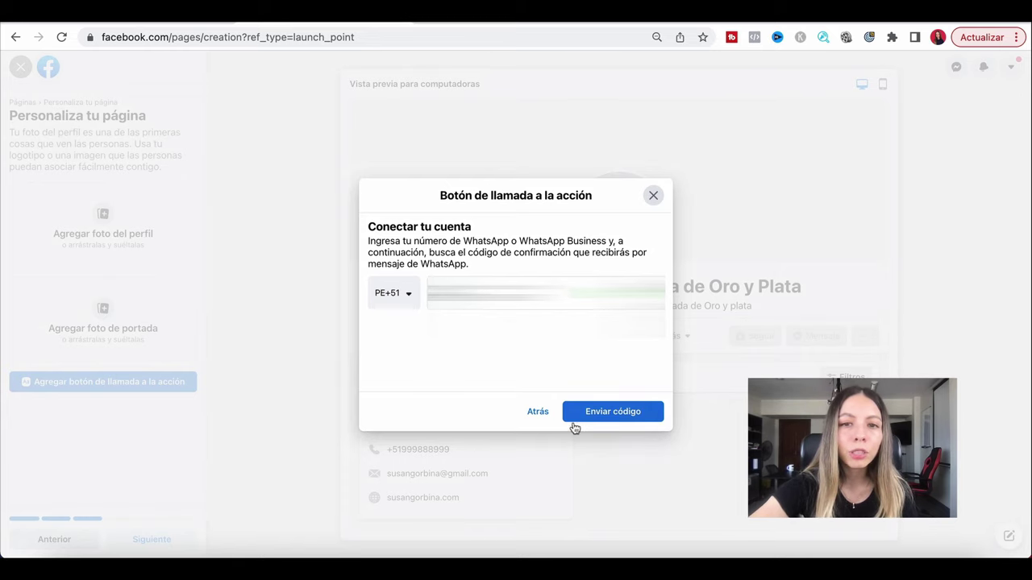
Confirm the WhatsApp number with a code, save it, and skip the WhatsApp post offer.
left_click(599, 415)
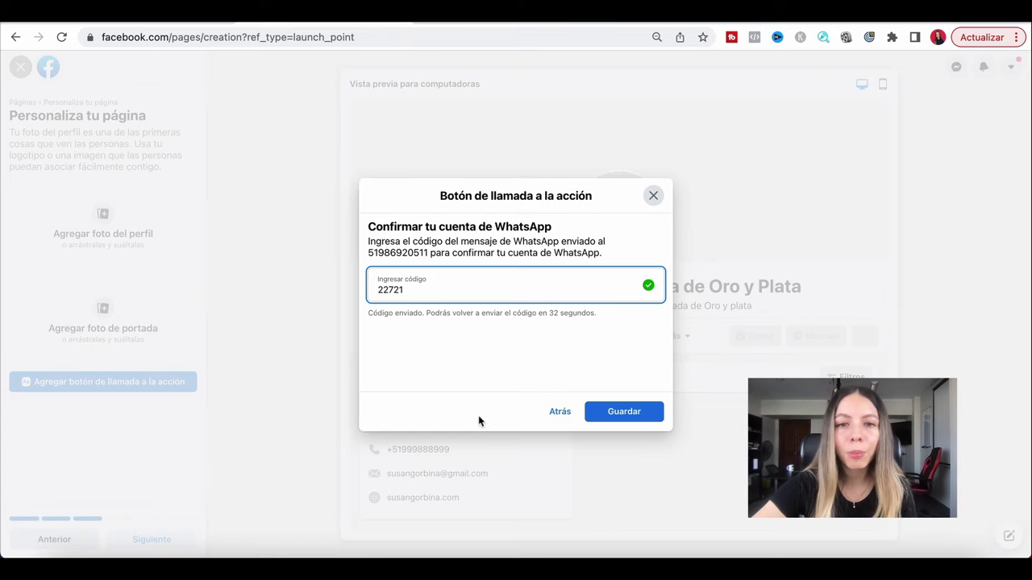
left_click(636, 416)
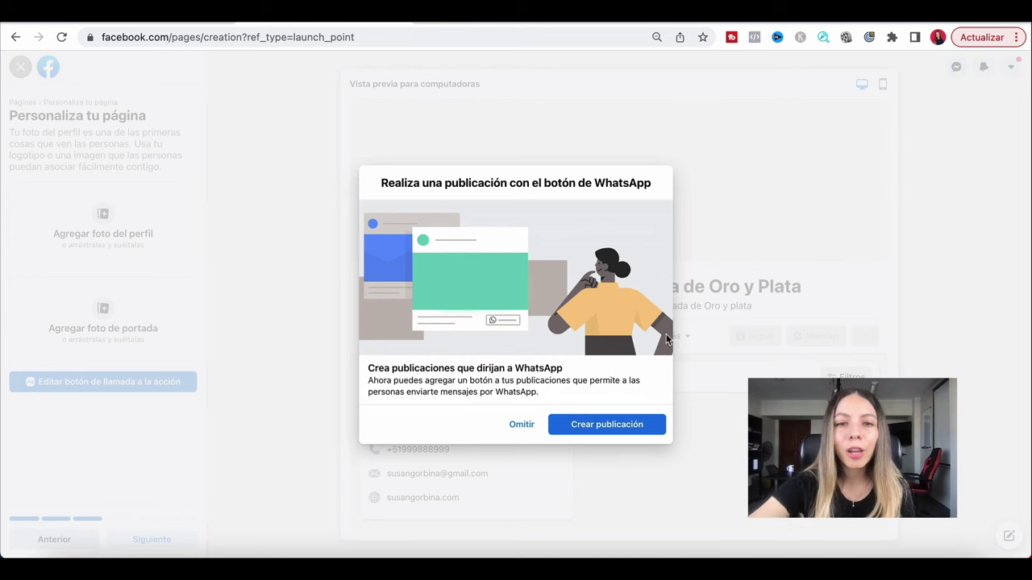
left_click(520, 424)
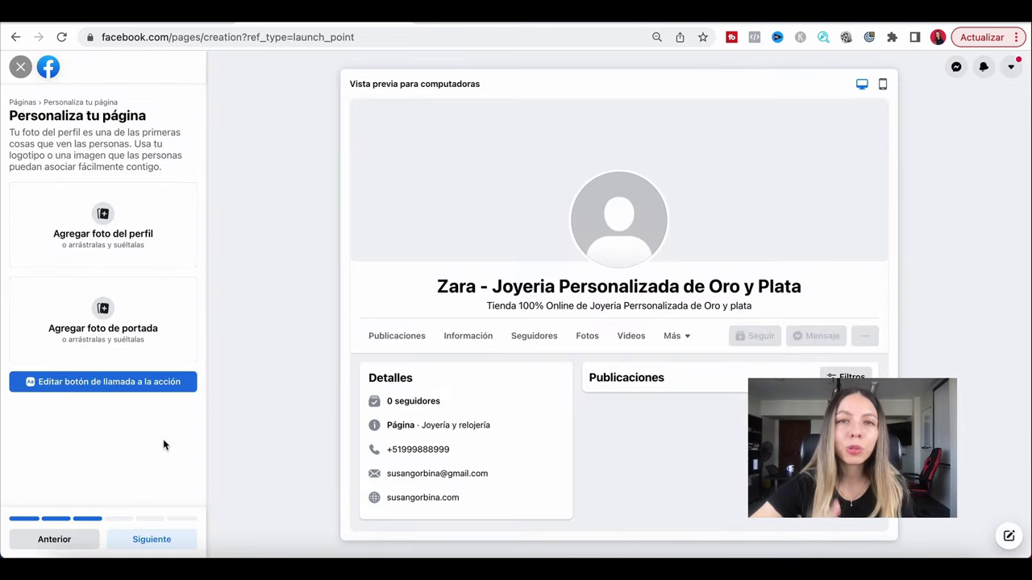
Pass the WhatsApp and audience steps, keep both notification toggles on, and click Listo.
left_click(148, 540)
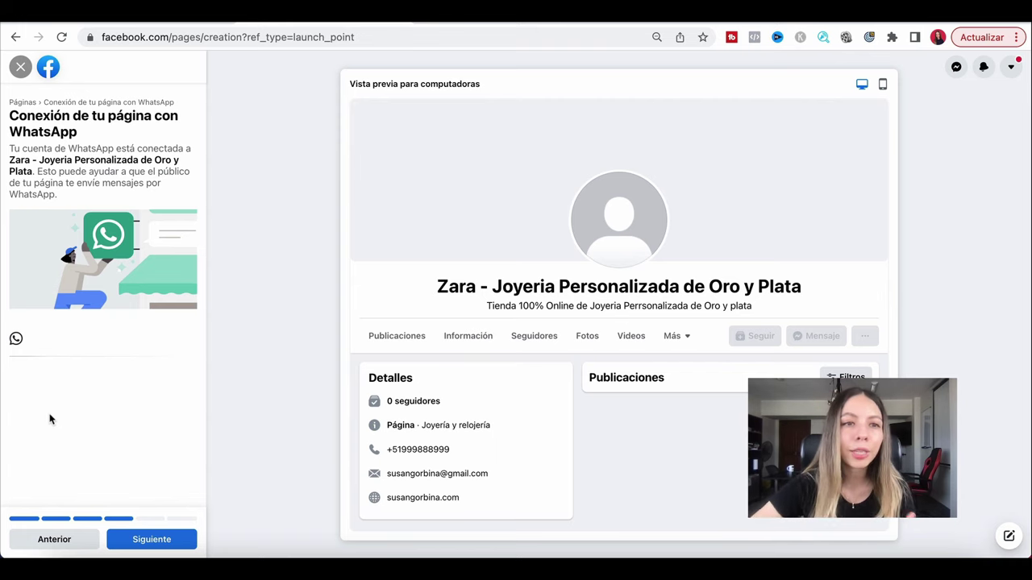
left_click(158, 546)
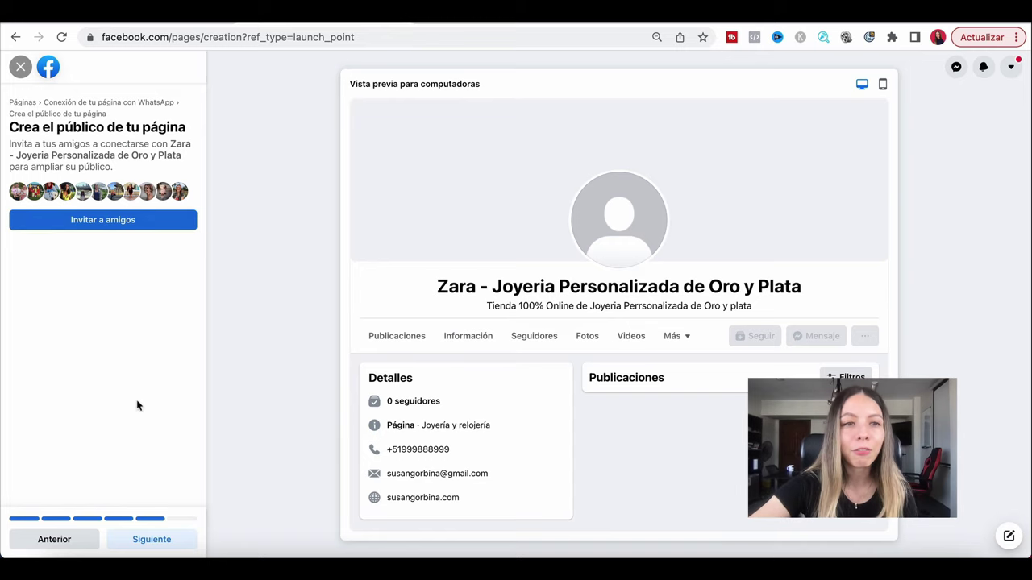
left_click(149, 544)
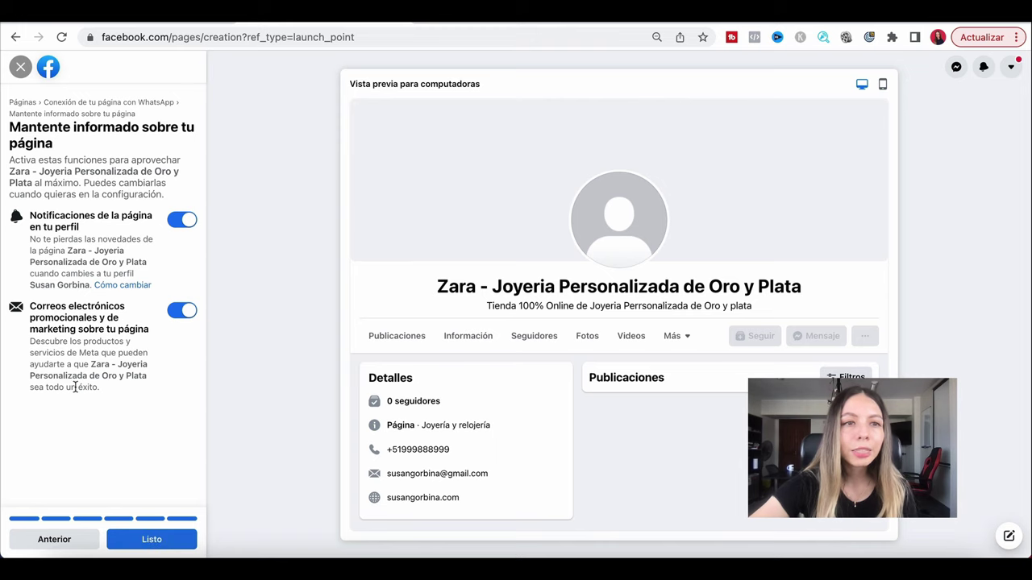
left_click(142, 544)
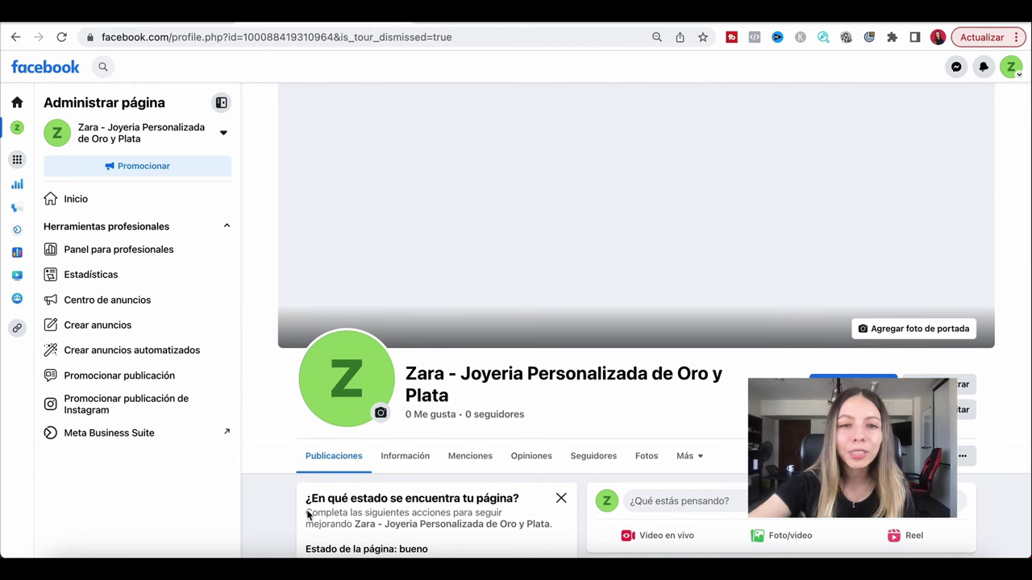
Scroll the new page slightly and open the ••• menu under the cover.
scroll(685, 429, "down", 2)
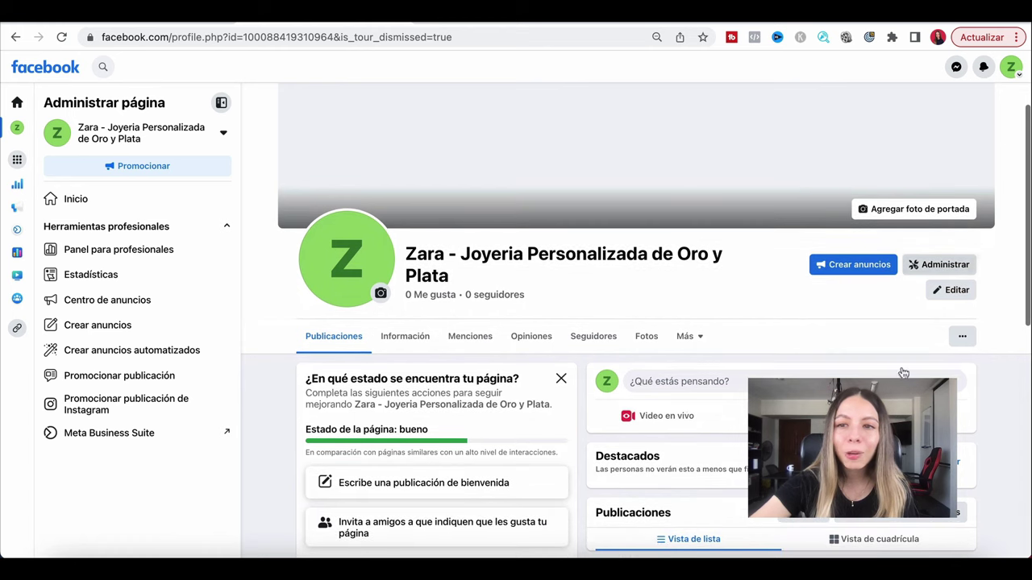
left_click(962, 337)
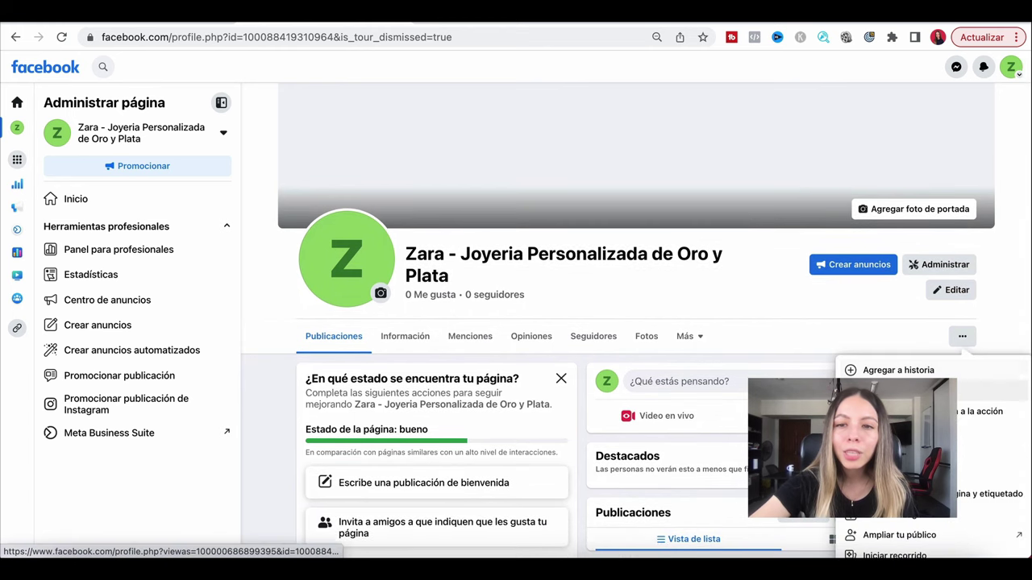
Preview the page with Ver como, scroll through the visitor view, then exit it.
left_click(894, 433)
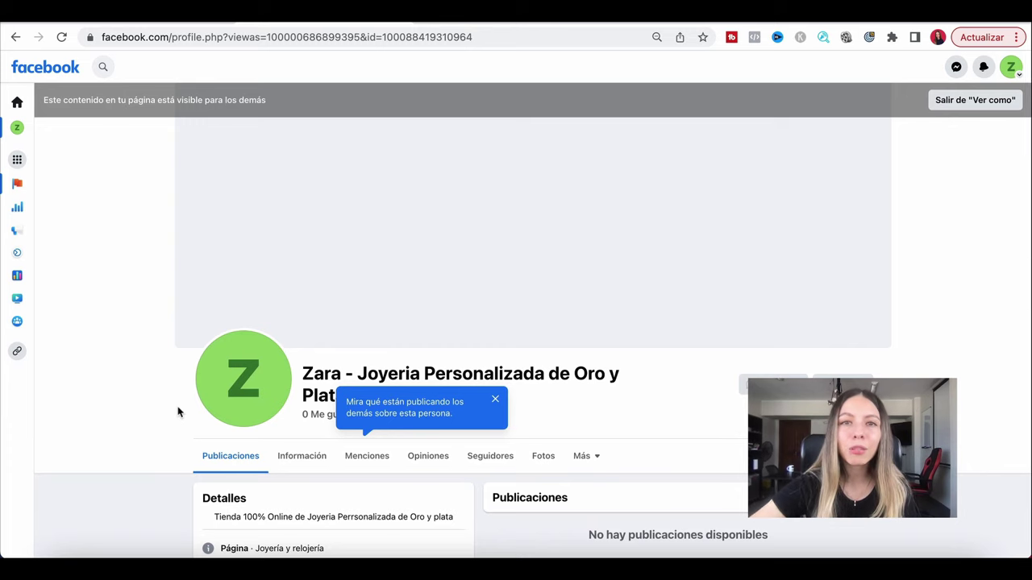
scroll(179, 412, "down", 5)
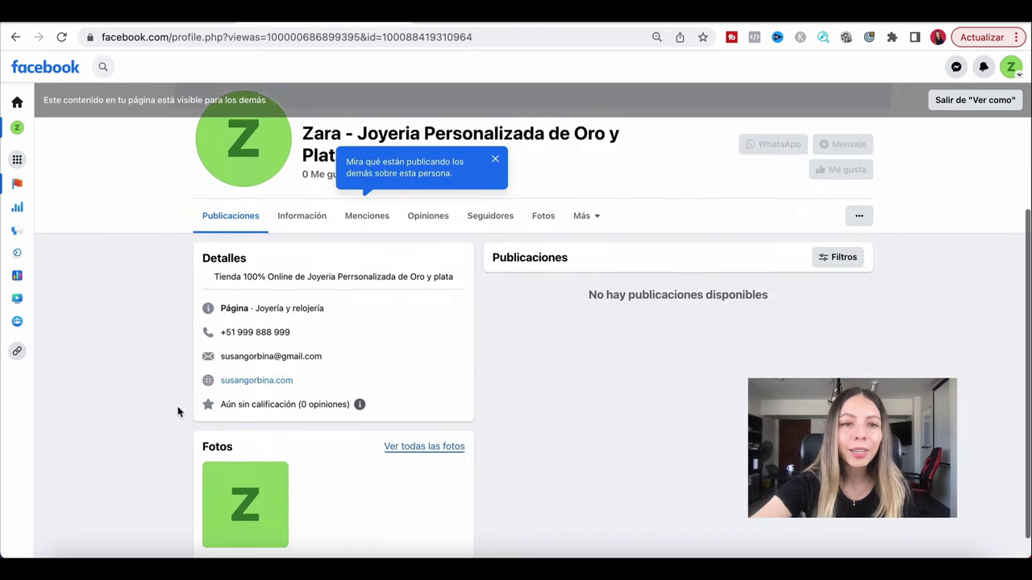
scroll(177, 410, "up", 5)
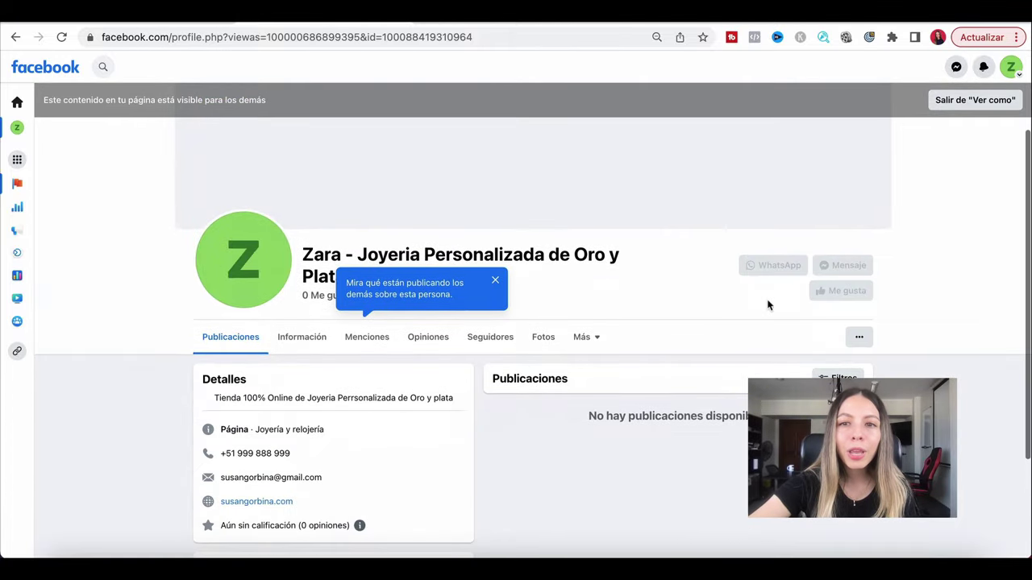
scroll(768, 305, "up", 5)
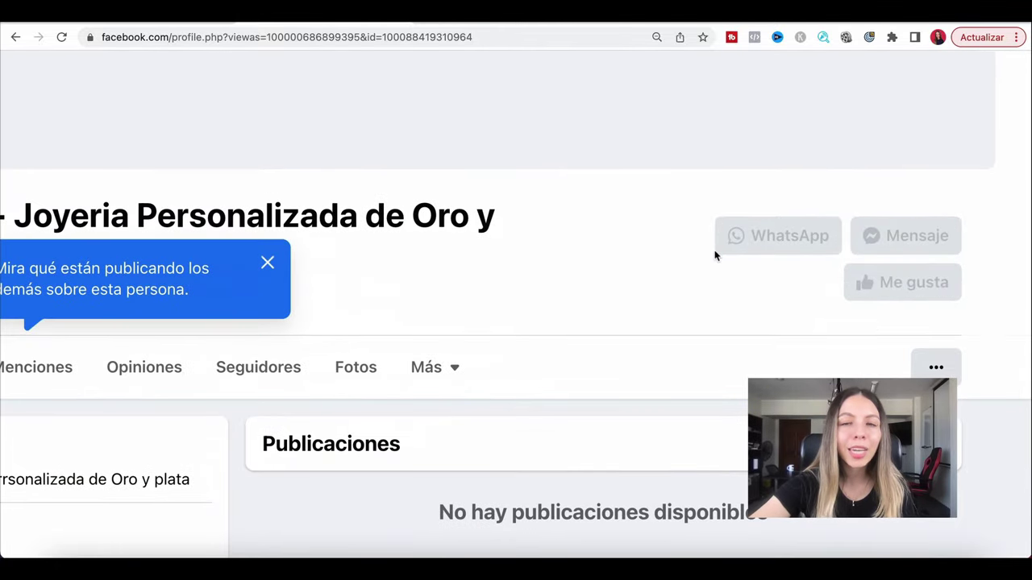
scroll(744, 299, "down", 5)
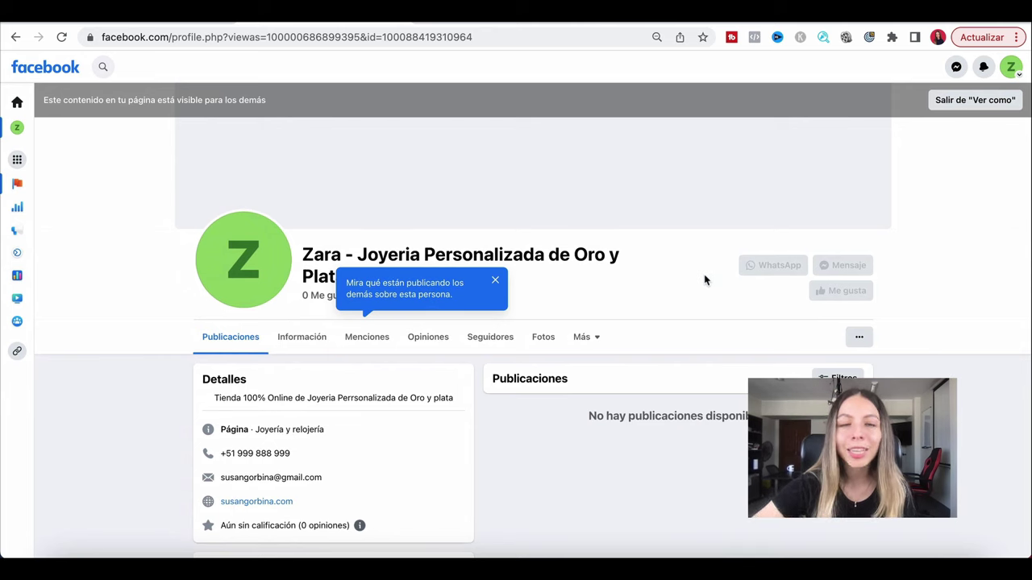
scroll(624, 345, "down", 1)
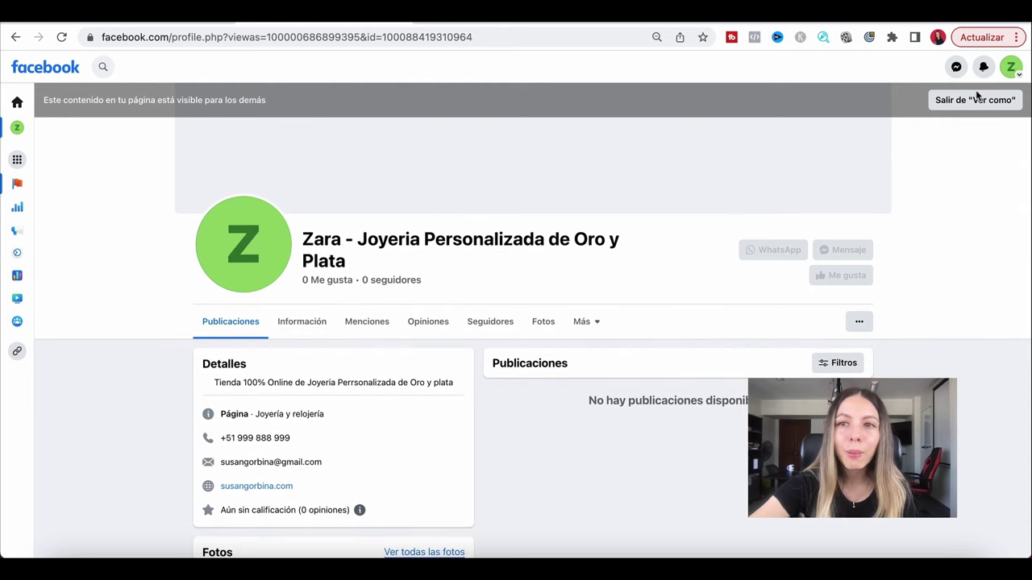
left_click(944, 105)
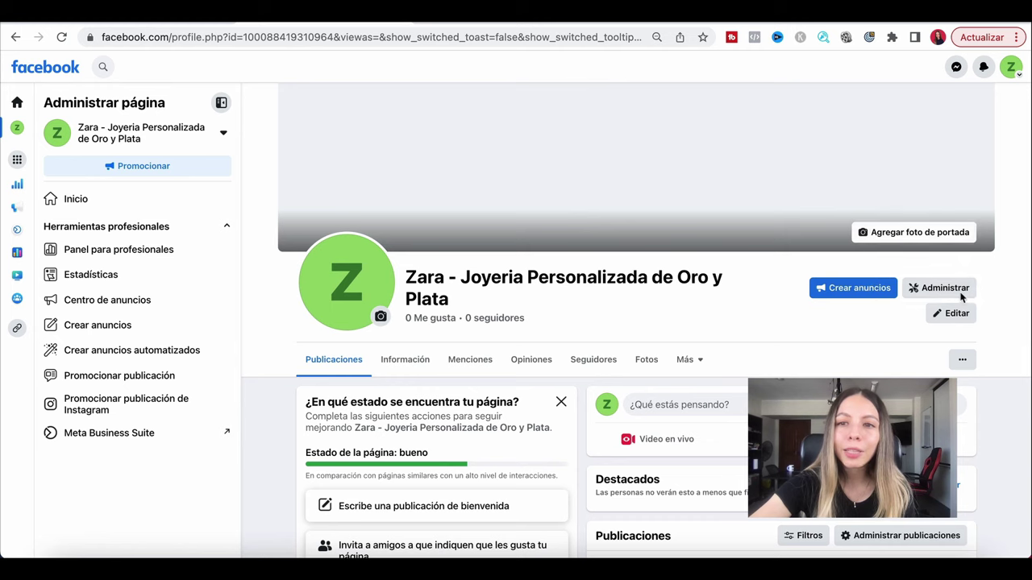
Open the Panel para profesionales dashboard and scroll through its page summary.
left_click(935, 293)
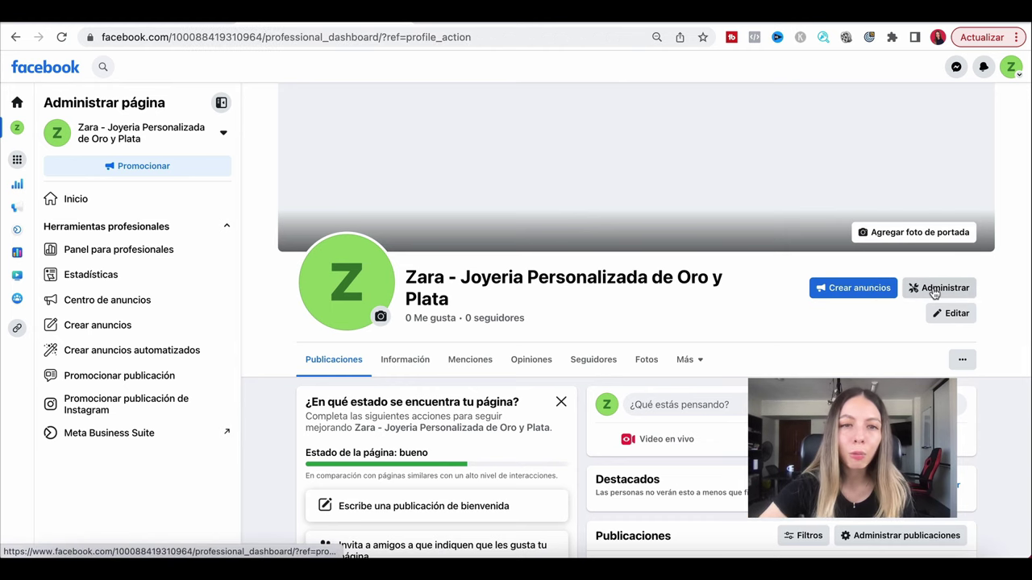
scroll(56, 217, "down", 1)
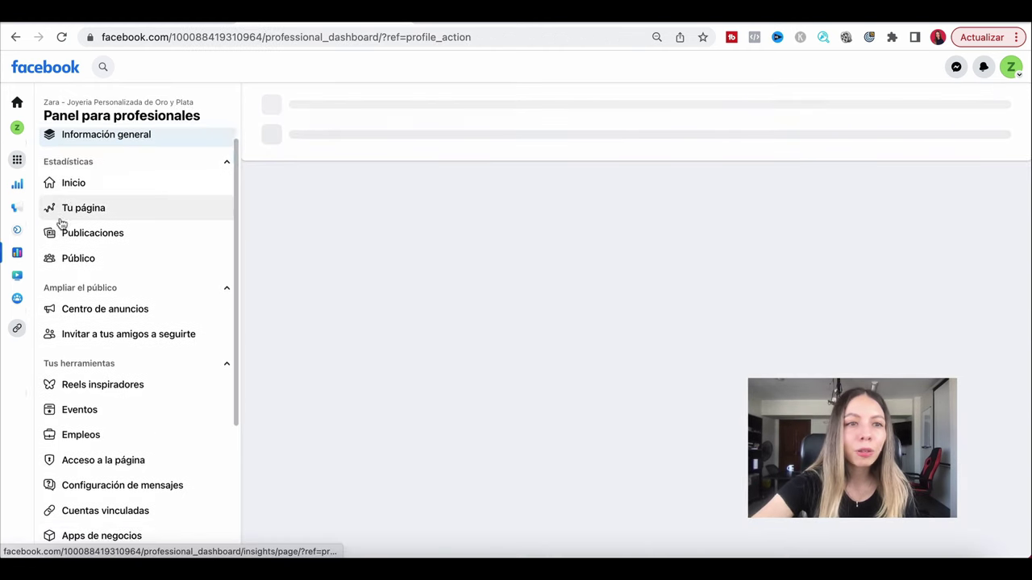
scroll(61, 223, "down", 2)
scroll(60, 221, "up", 2)
scroll(59, 220, "down", 1)
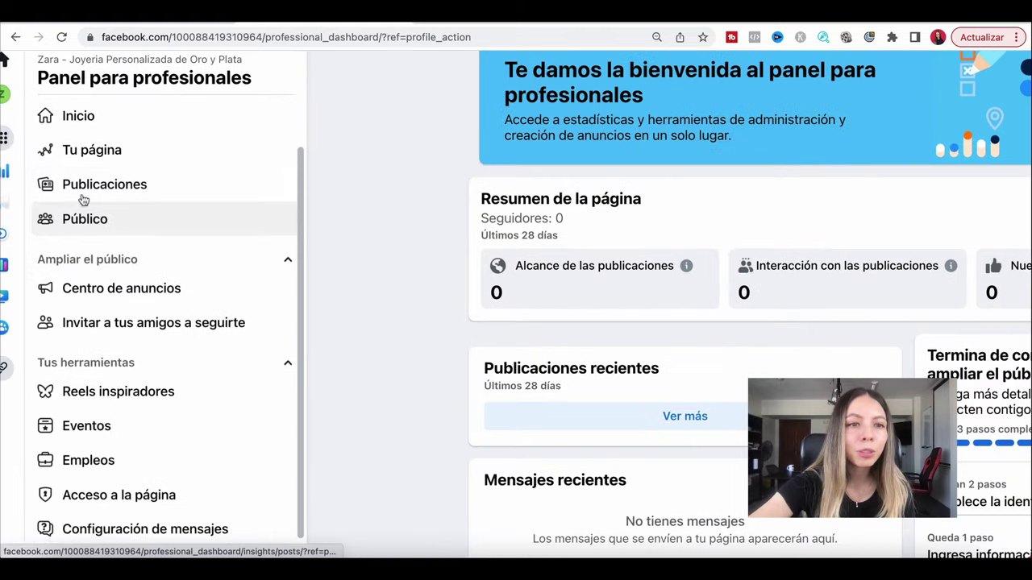
scroll(101, 300, "down", 4)
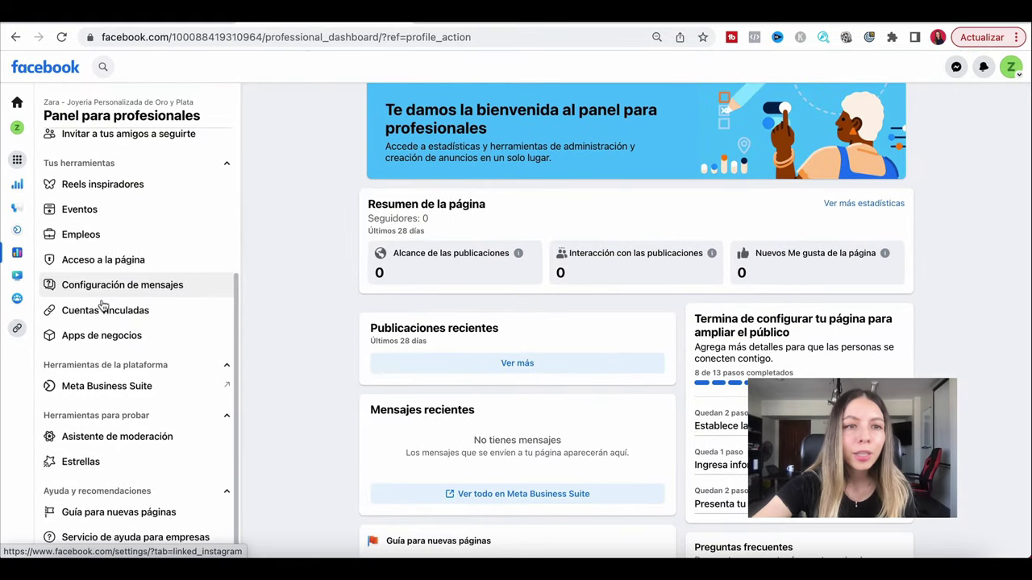
scroll(103, 305, "up", 1)
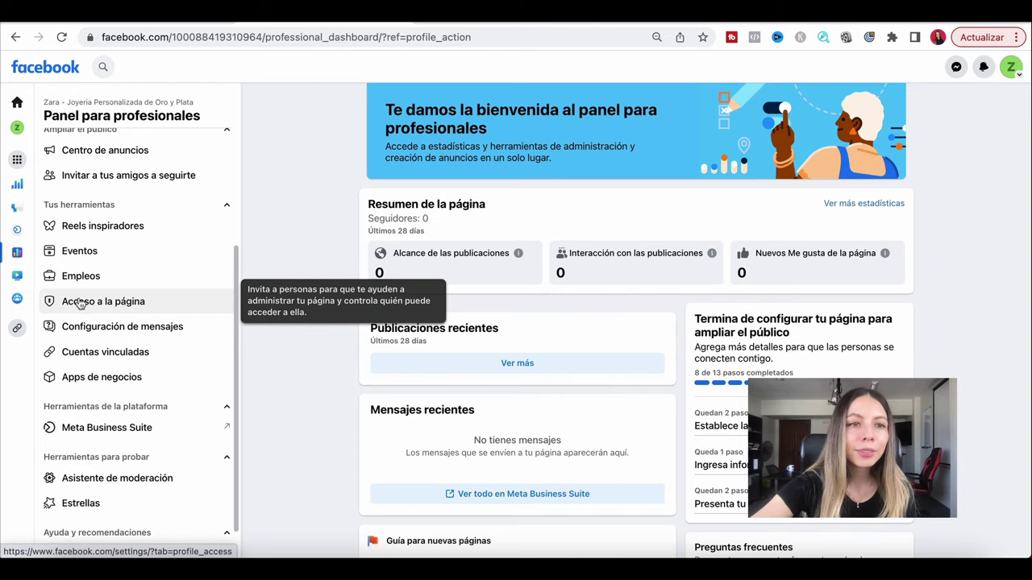
Check the Acceso a la página settings, then go back to the dashboard.
left_click(79, 301)
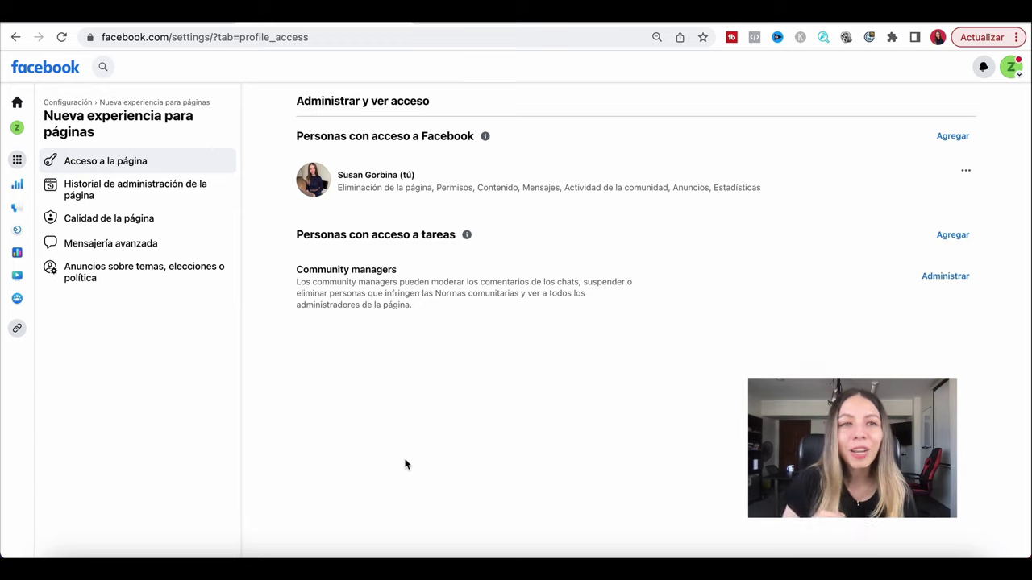
key("alt+Left")
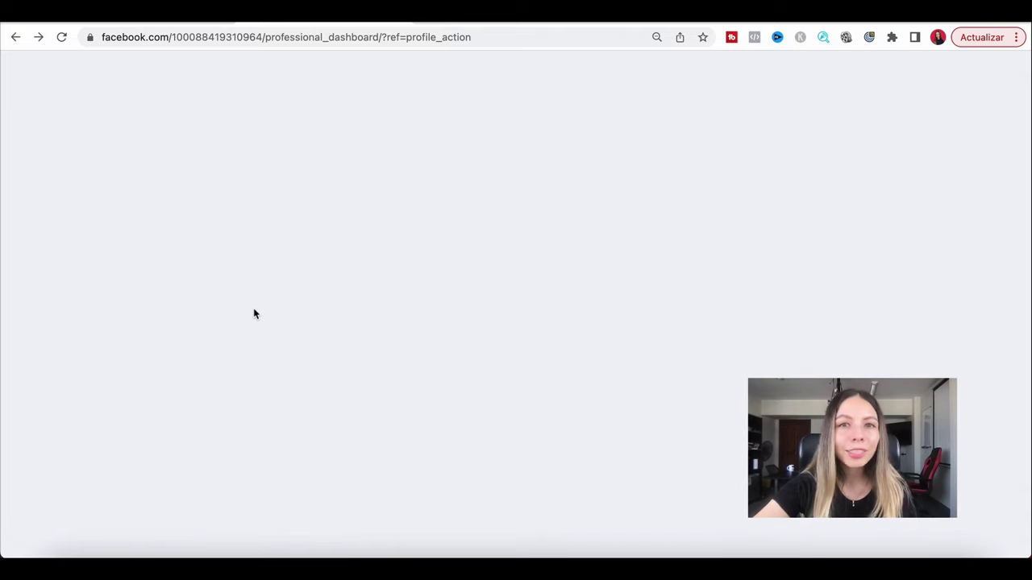
scroll(97, 391, "down", 2)
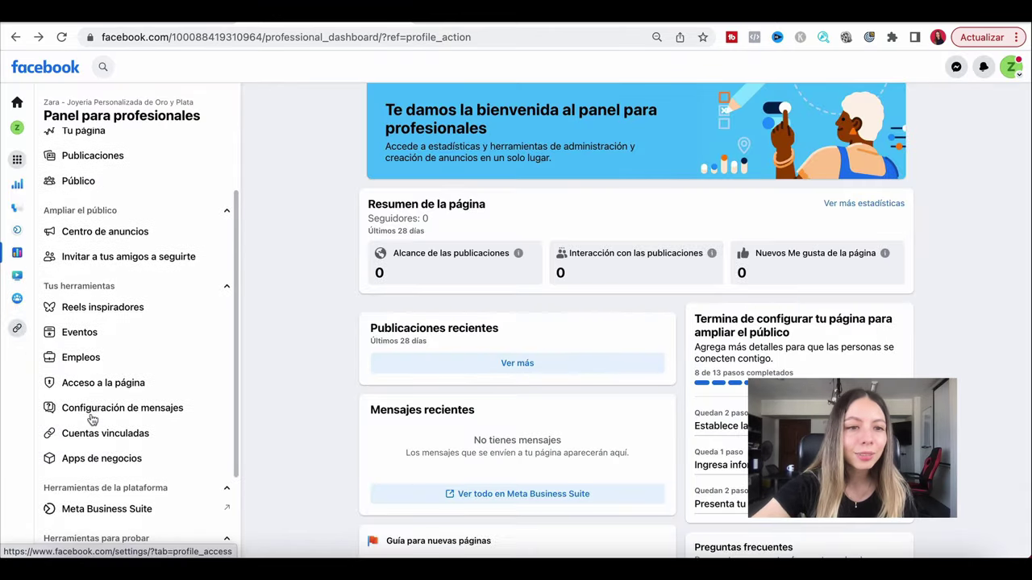
Browse the linked accounts settings for WhatsApp and Instagram.
left_click(85, 438)
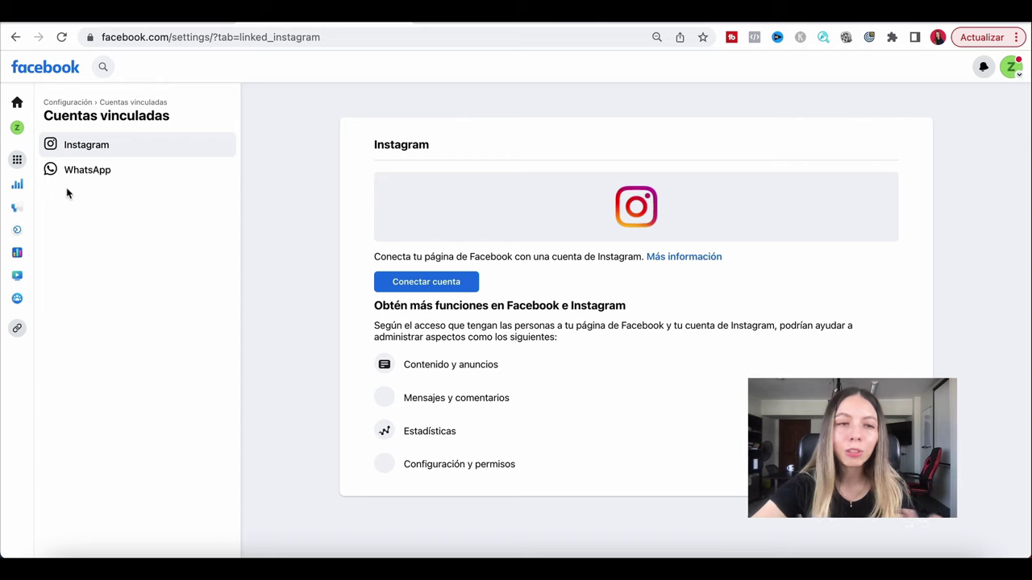
left_click(87, 172)
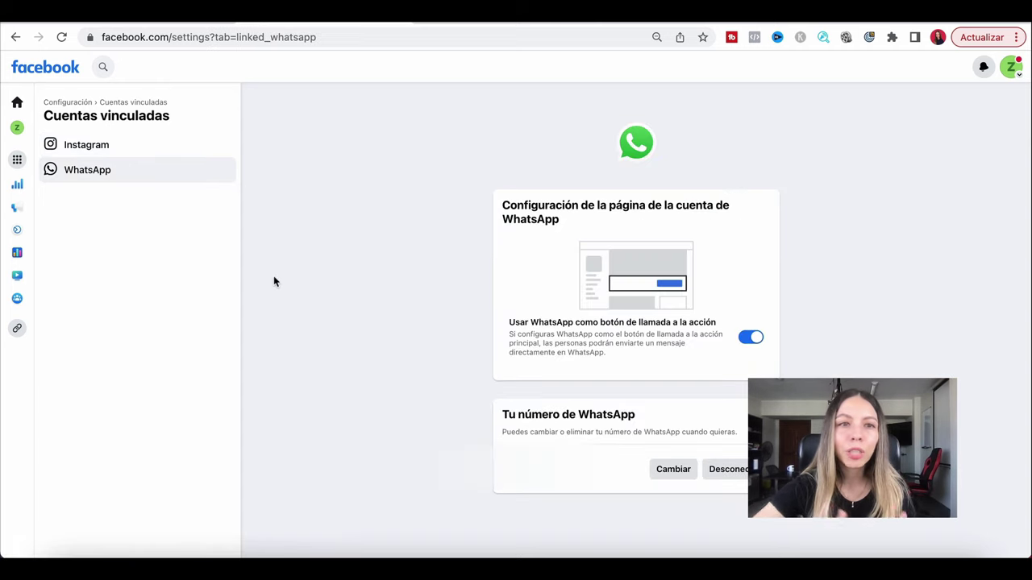
left_click(119, 152)
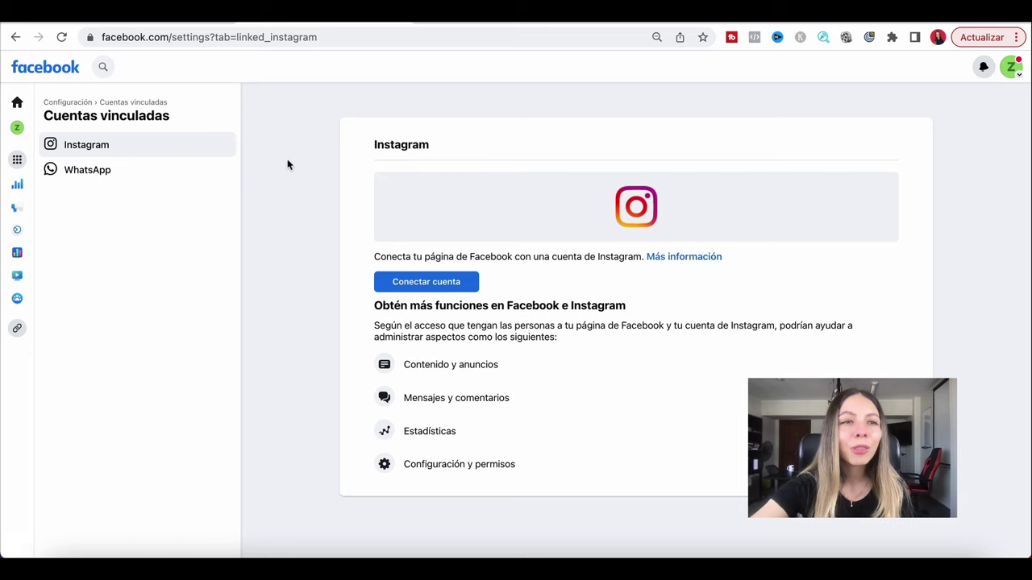
Go back through the browser history to the page's home.
left_click(17, 37)
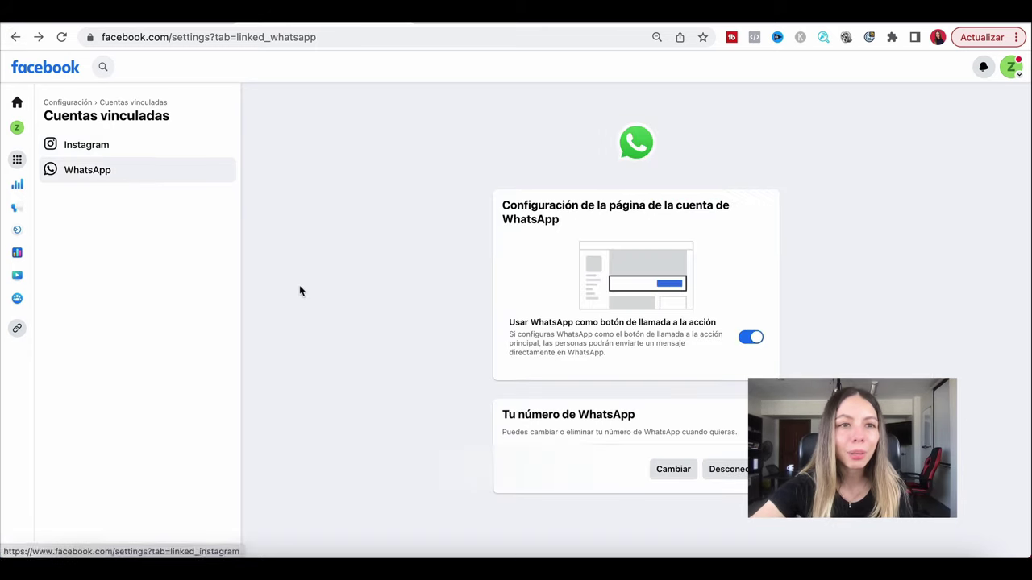
left_click(15, 38)
left_click(13, 38)
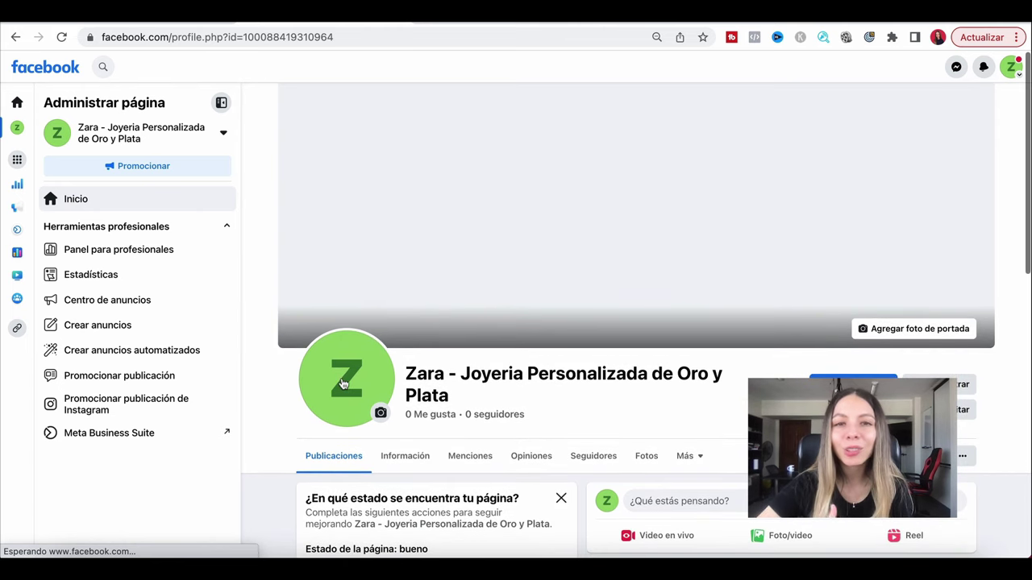
Scroll the Facebook page down and back up.
scroll(343, 383, "down", 3)
scroll(266, 385, "up", 3)
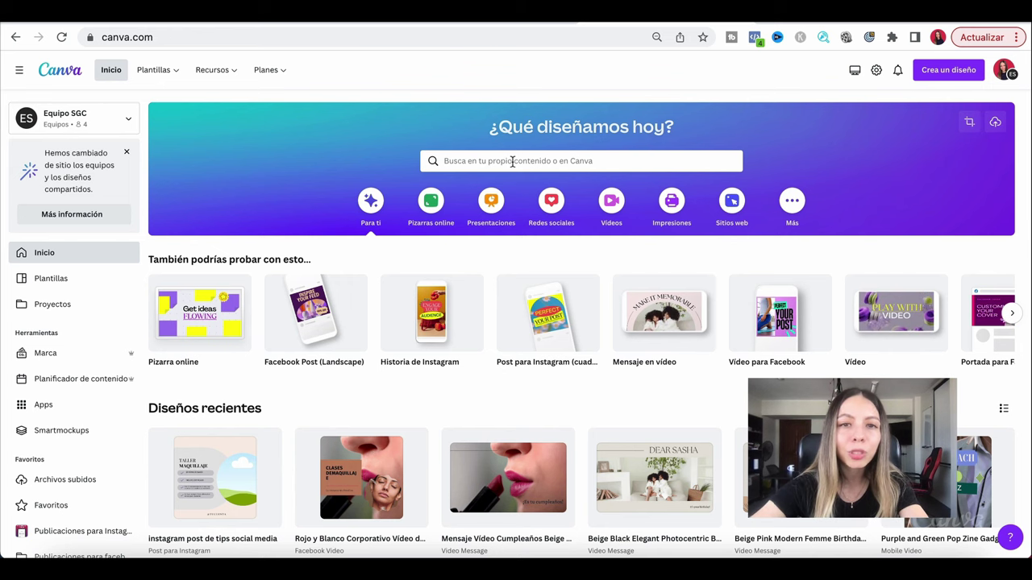
Search Canva for 'logo' and open the Logo 500 × 500 px templates.
left_click(516, 161)
type("logo")
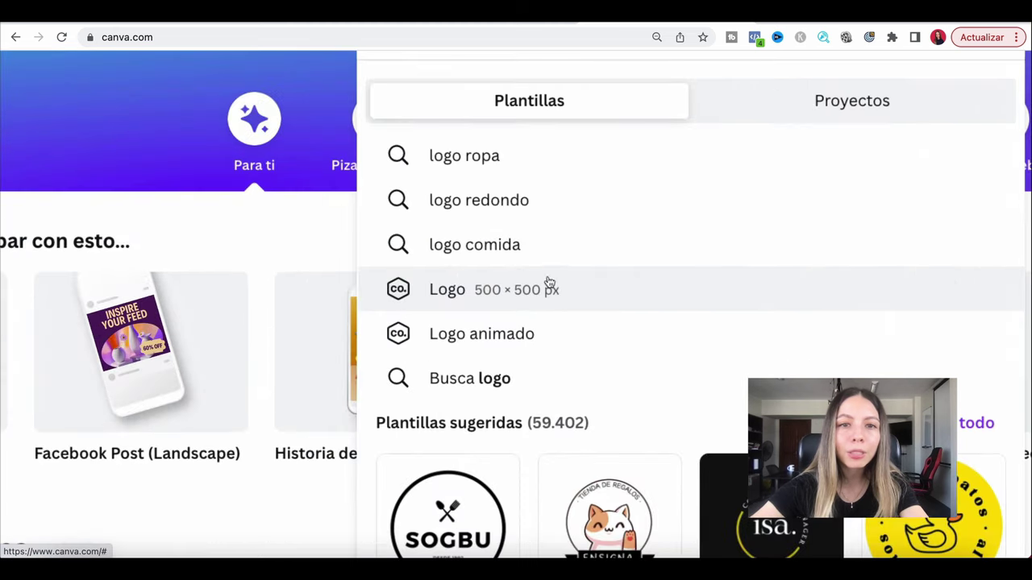
left_click(553, 297)
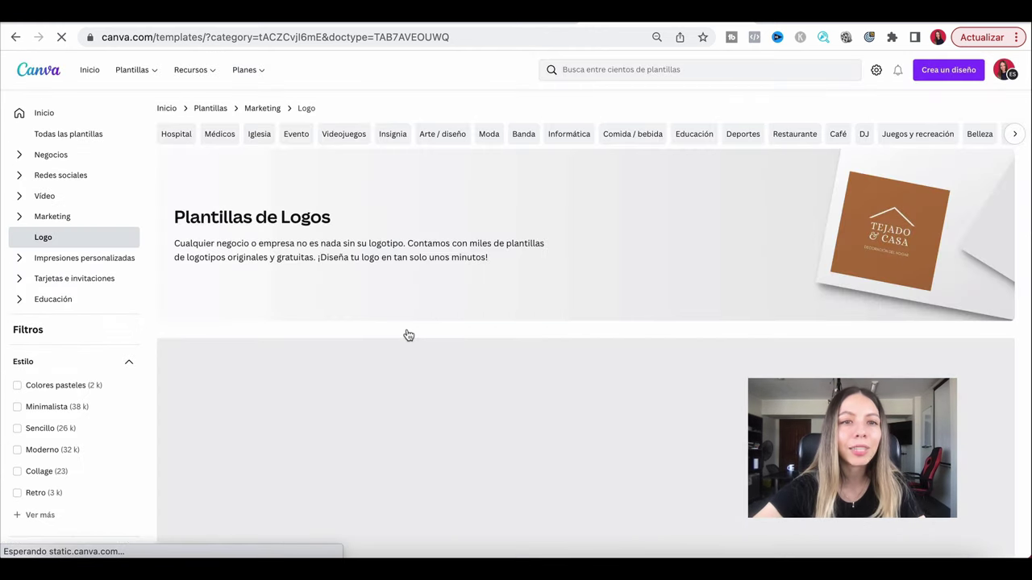
Browse the logo templates and preview the gold monogram initials template.
scroll(457, 337, "down", 3)
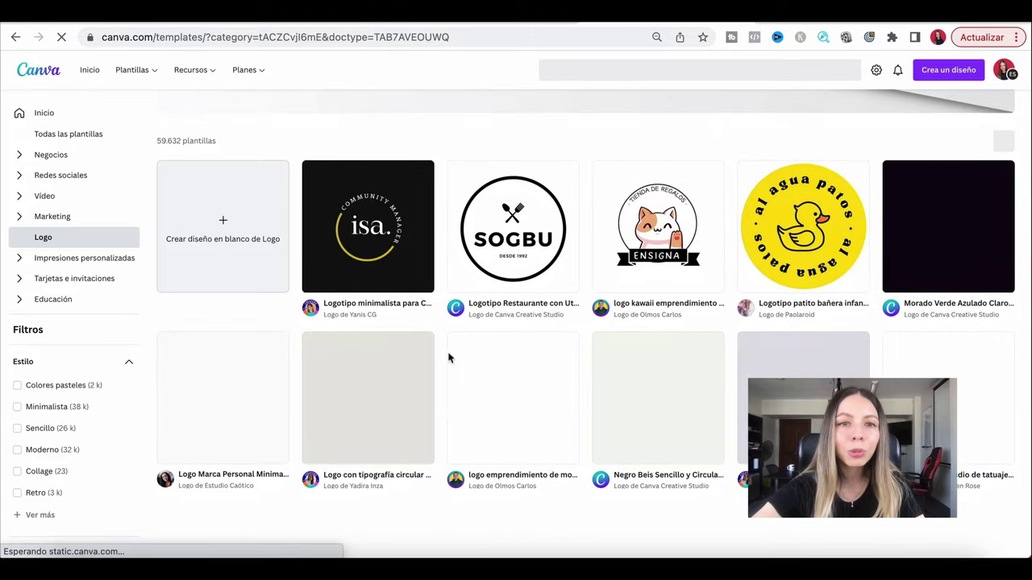
scroll(453, 344, "down", 2)
scroll(444, 372, "down", 3)
scroll(445, 372, "down", 5)
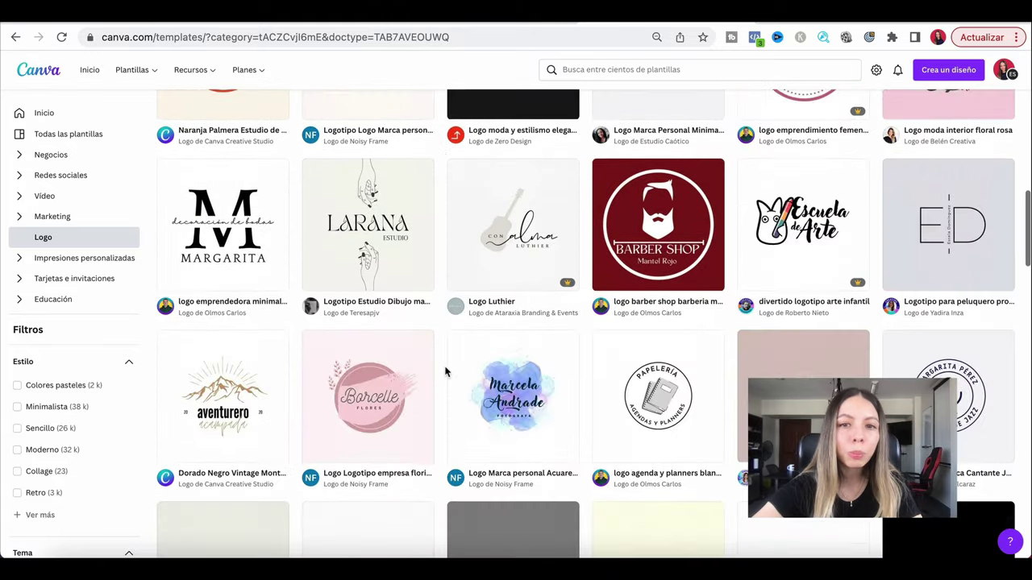
scroll(439, 403, "down", 3)
scroll(434, 429, "down", 7)
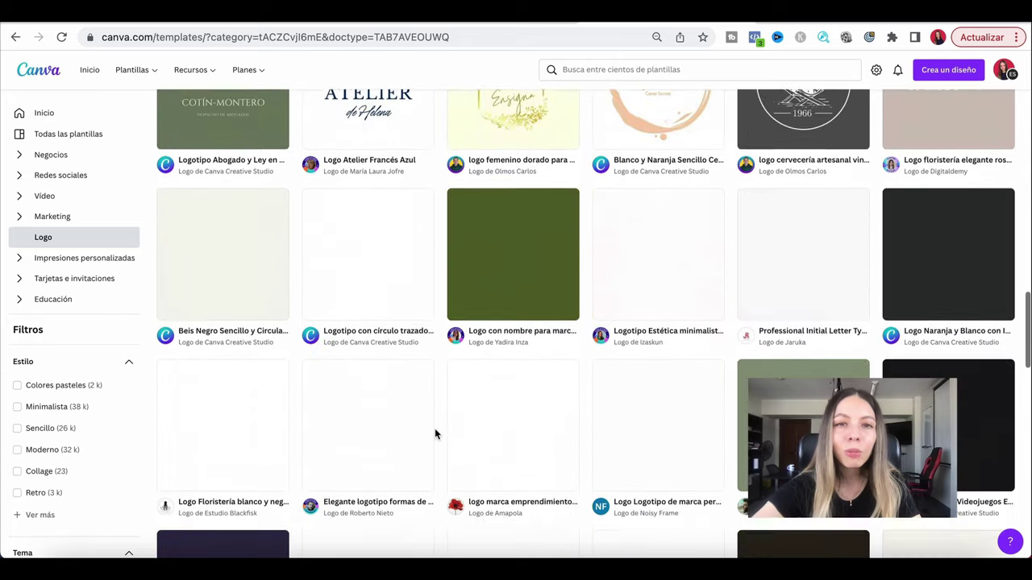
scroll(435, 428, "down", 3)
scroll(435, 428, "down", 5)
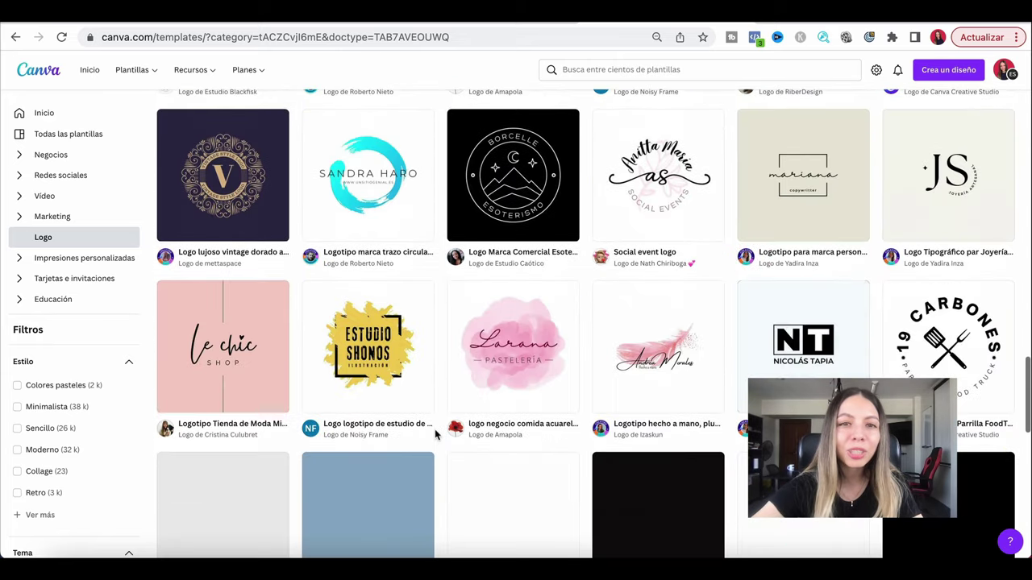
scroll(435, 429, "down", 5)
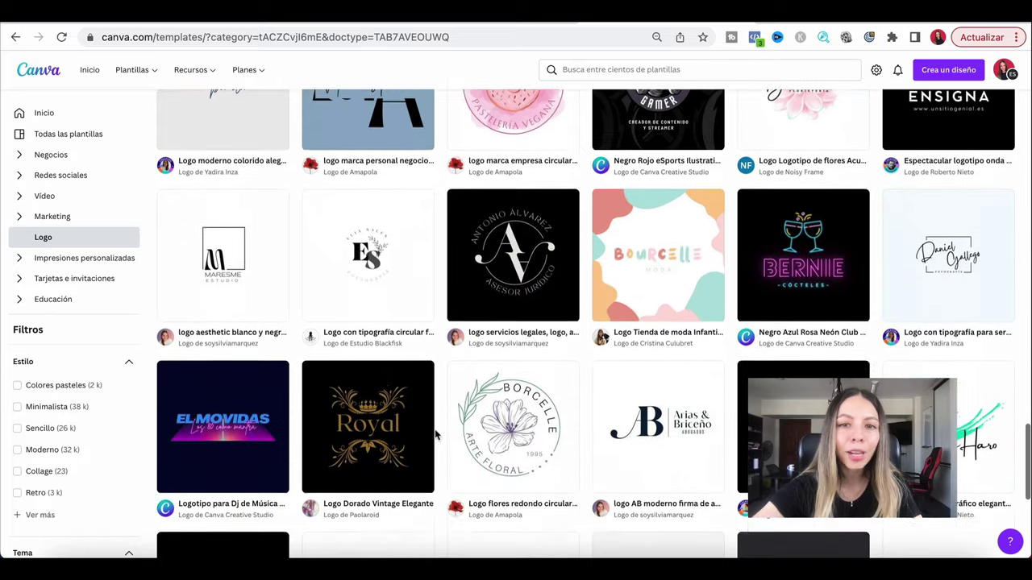
scroll(435, 429, "down", 3)
scroll(443, 270, "up", 1)
scroll(442, 270, "down", 1)
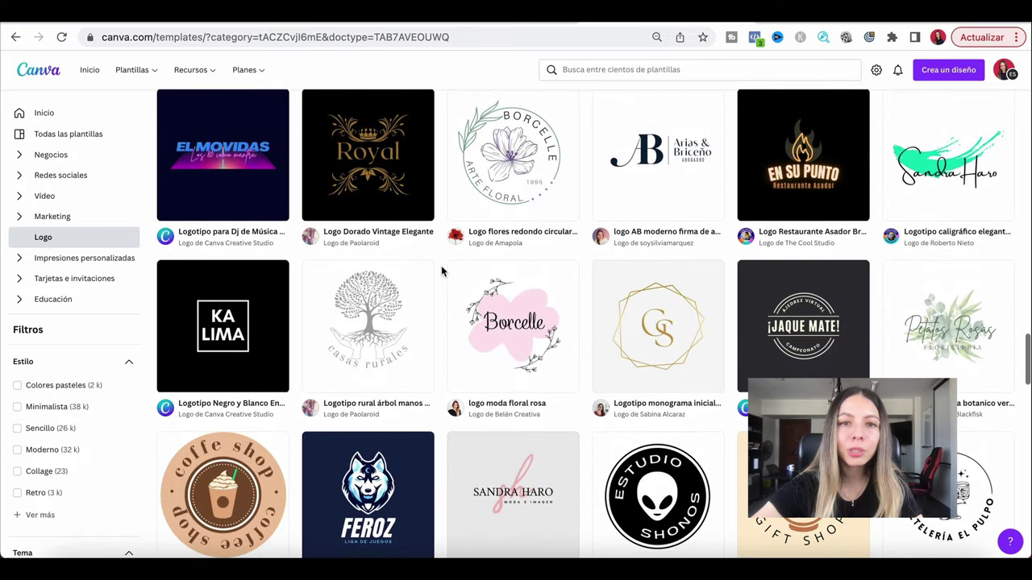
scroll(661, 354, "down", 1)
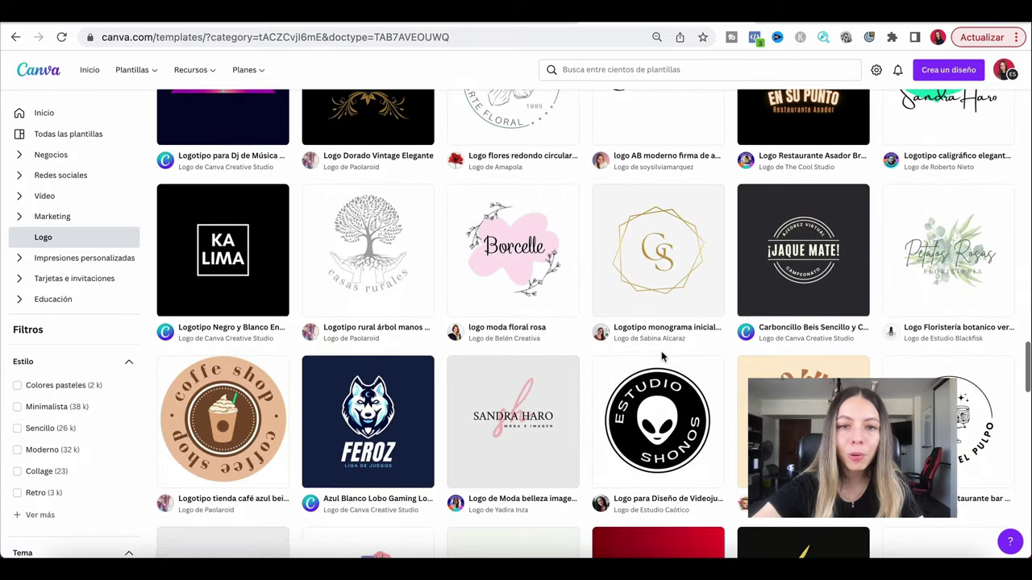
scroll(661, 355, "up", 1)
left_click(659, 297)
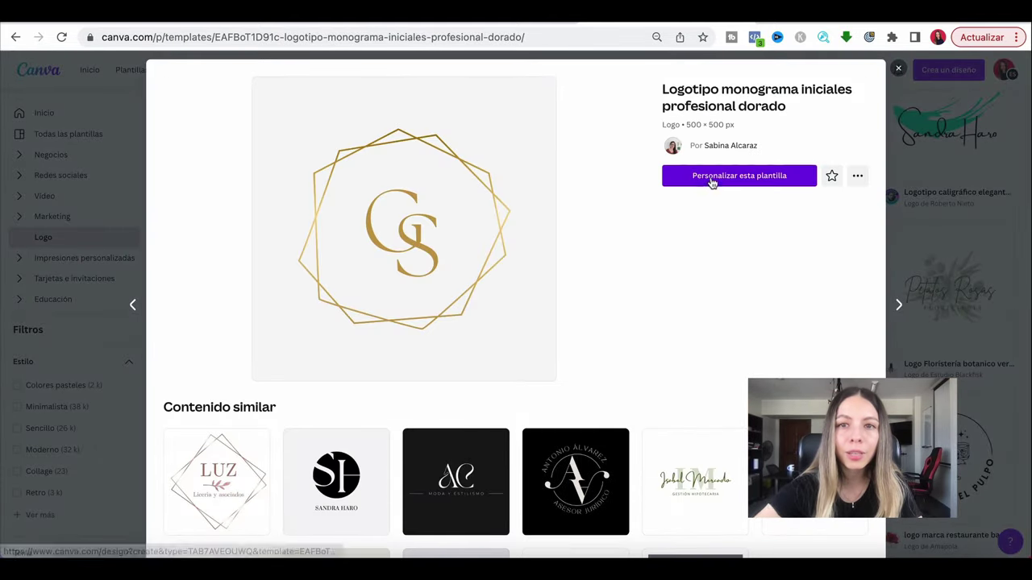
Open the gold monogram template in the editor via Personalizar esta plantilla.
left_click(708, 178)
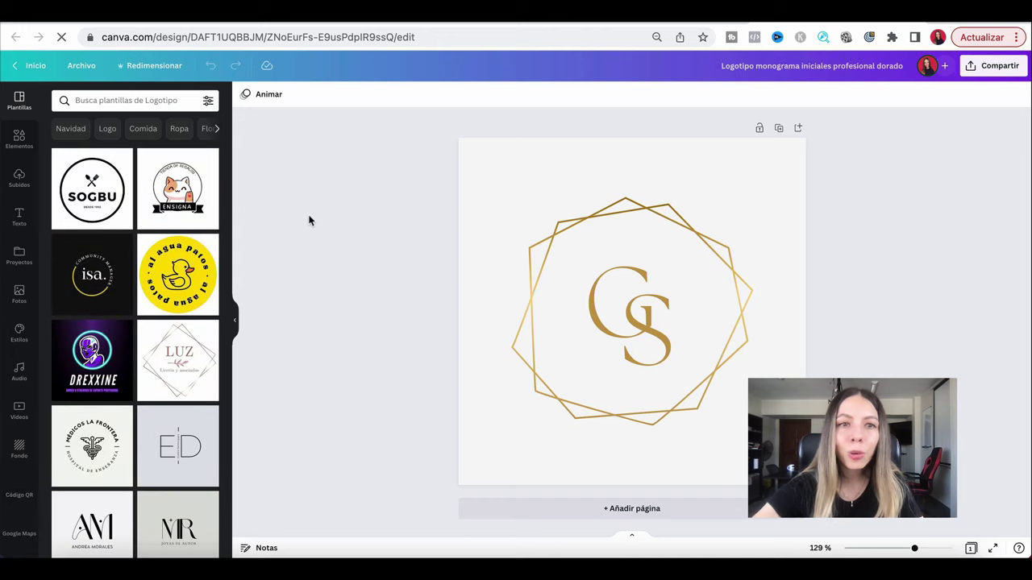
Change the monogram letters inside the hexagon frame to 'SG'.
left_click(583, 214)
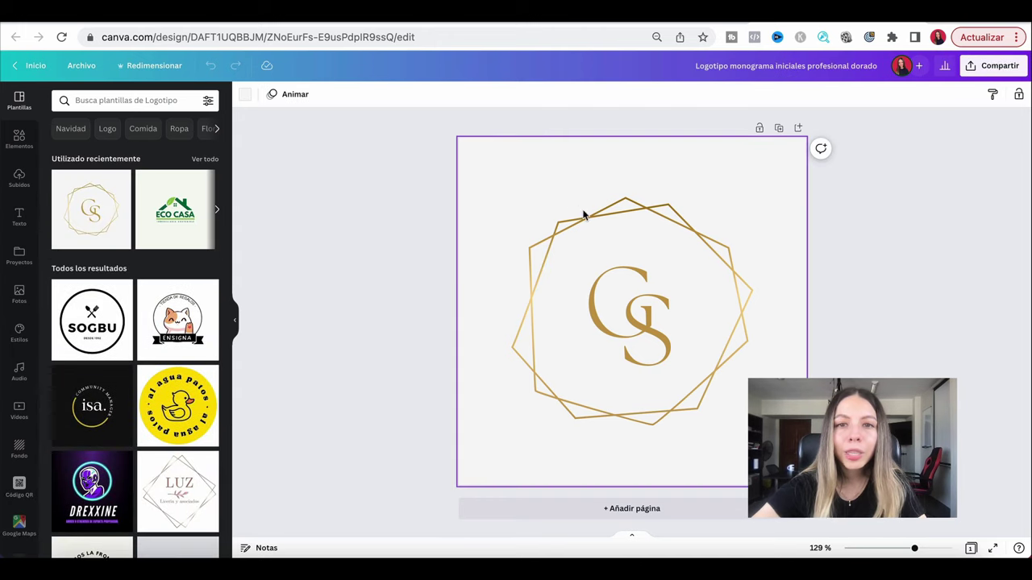
left_click(616, 314)
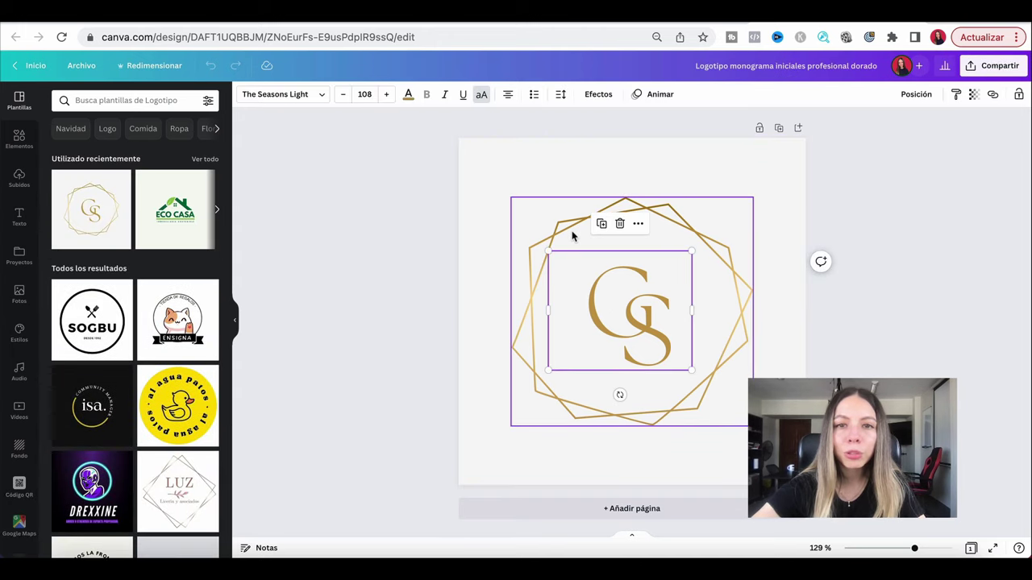
left_click(575, 238)
left_click(631, 309)
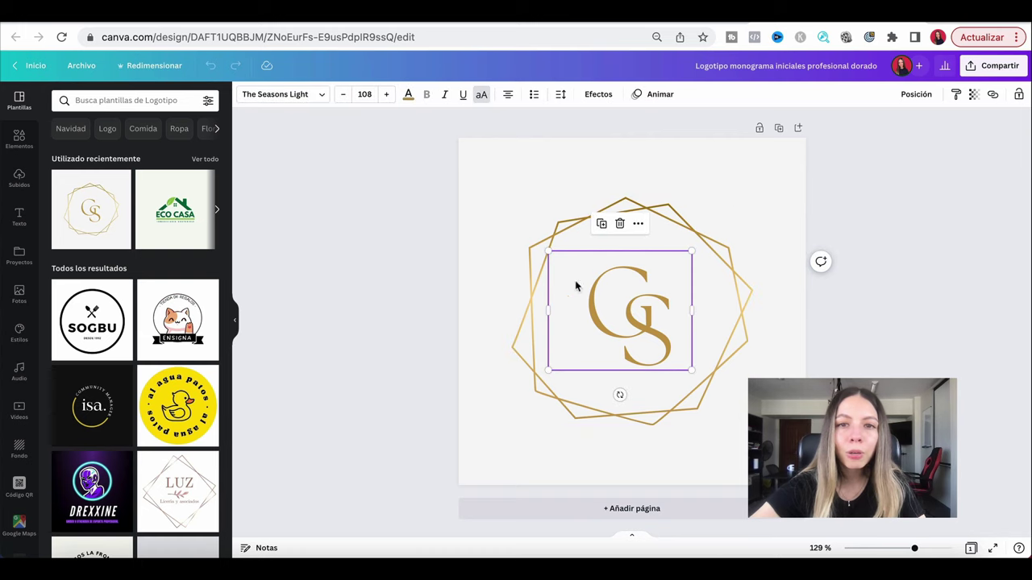
left_click(577, 219)
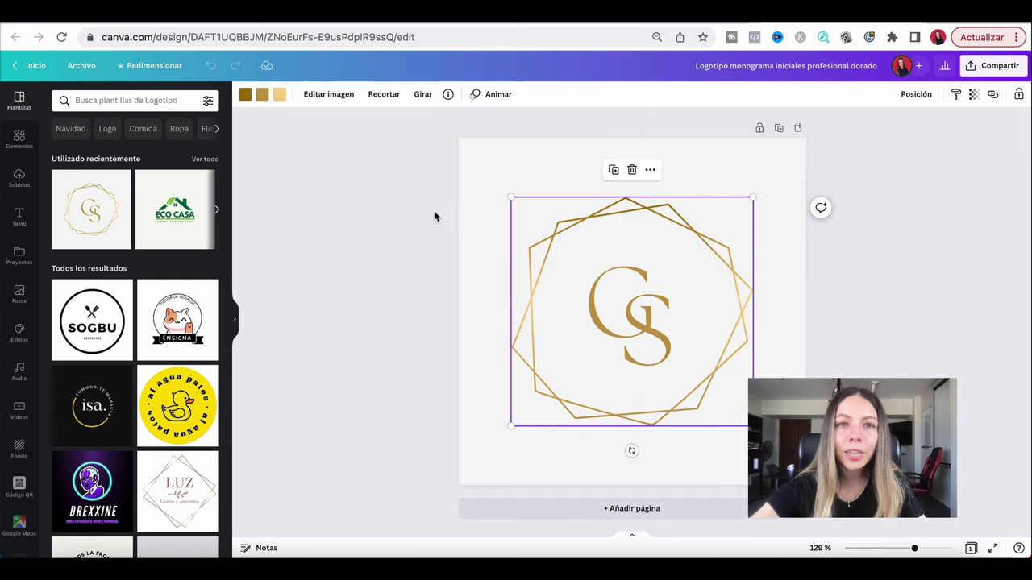
left_click(634, 292)
key("Escape")
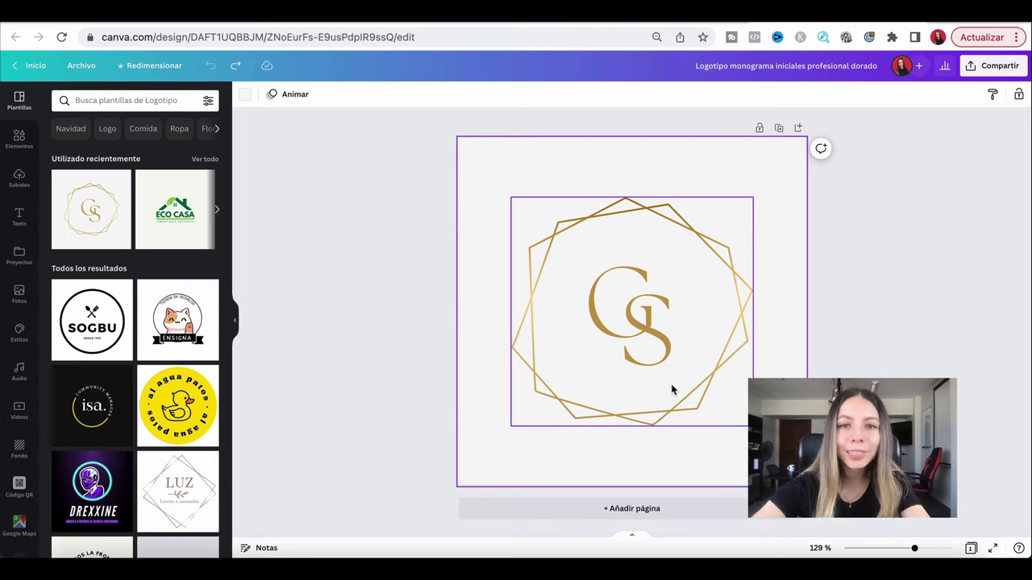
double_click(613, 287)
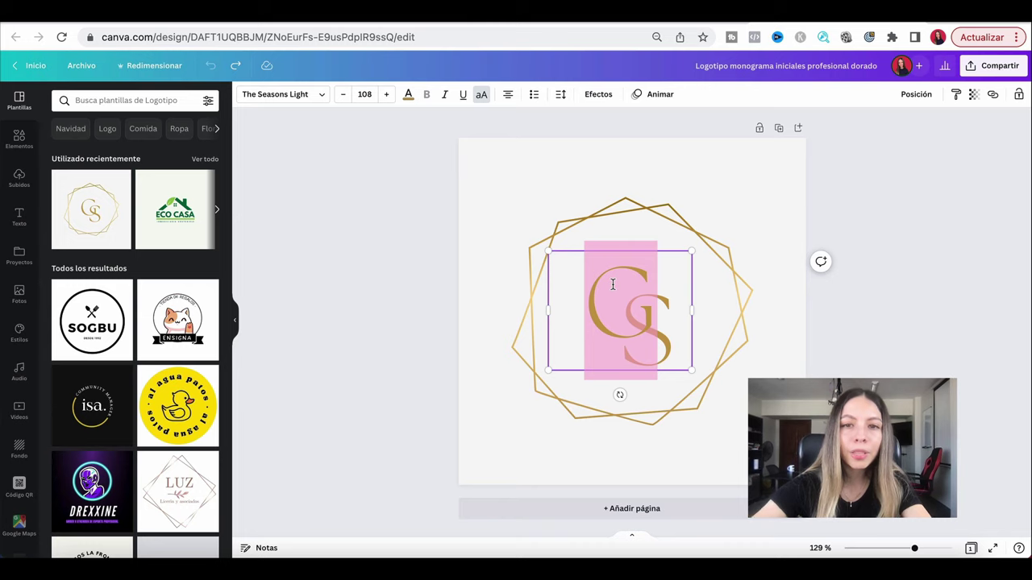
type("SG")
left_click(441, 216)
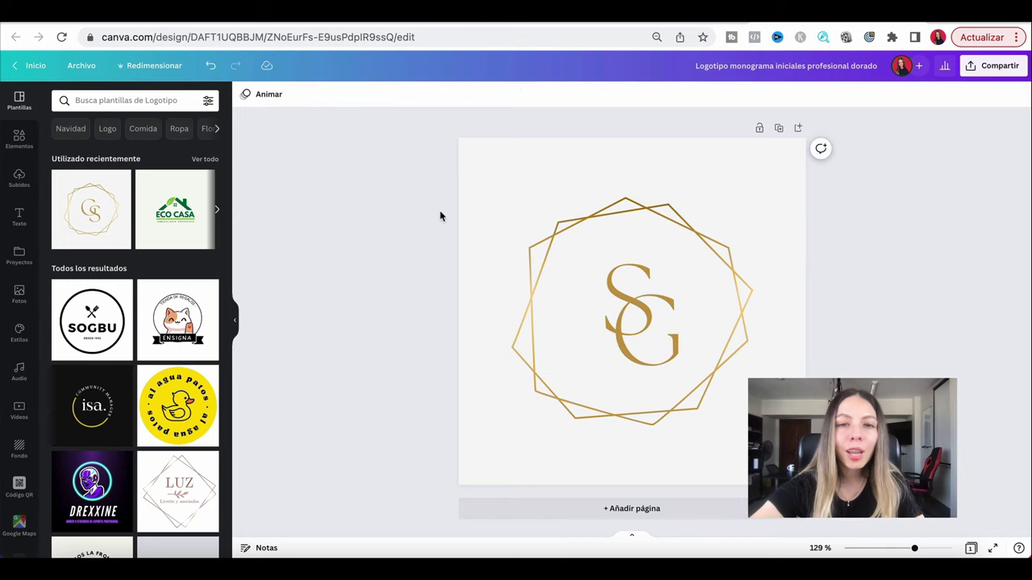
Set the logo page background to navy after trying pink and mustard.
left_click(511, 175)
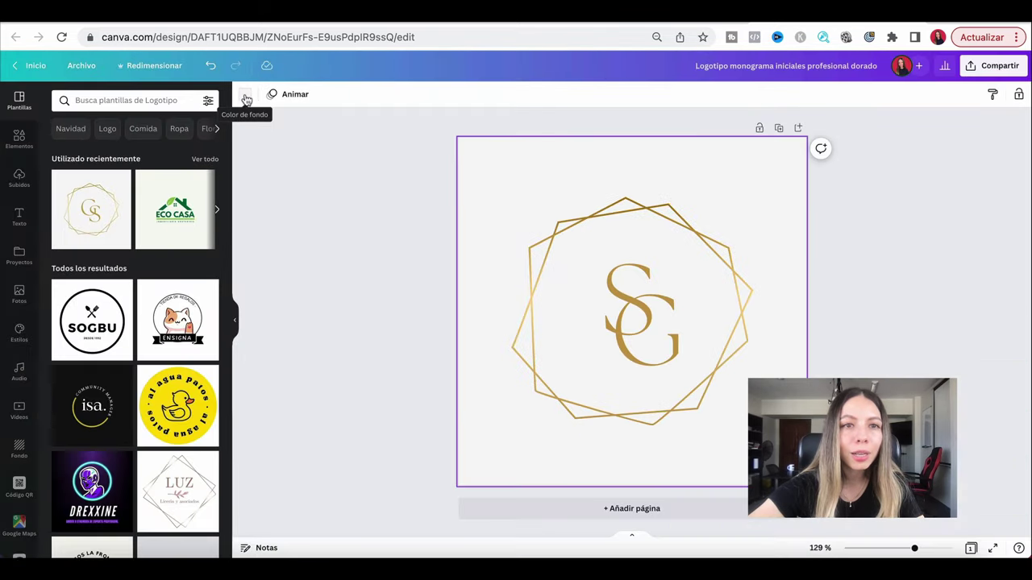
left_click(244, 97)
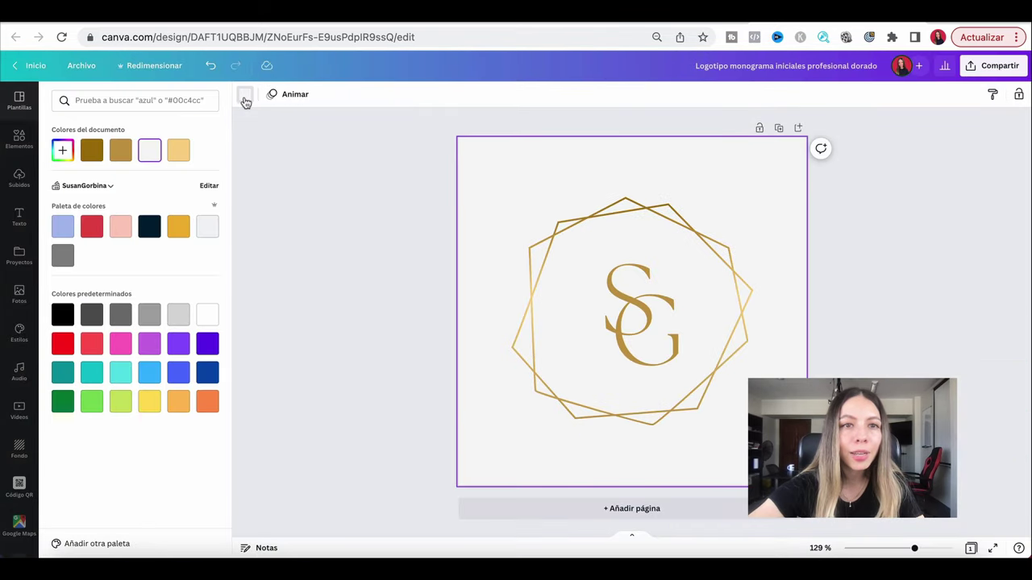
left_click(150, 228)
left_click(120, 228)
left_click(178, 228)
left_click(149, 228)
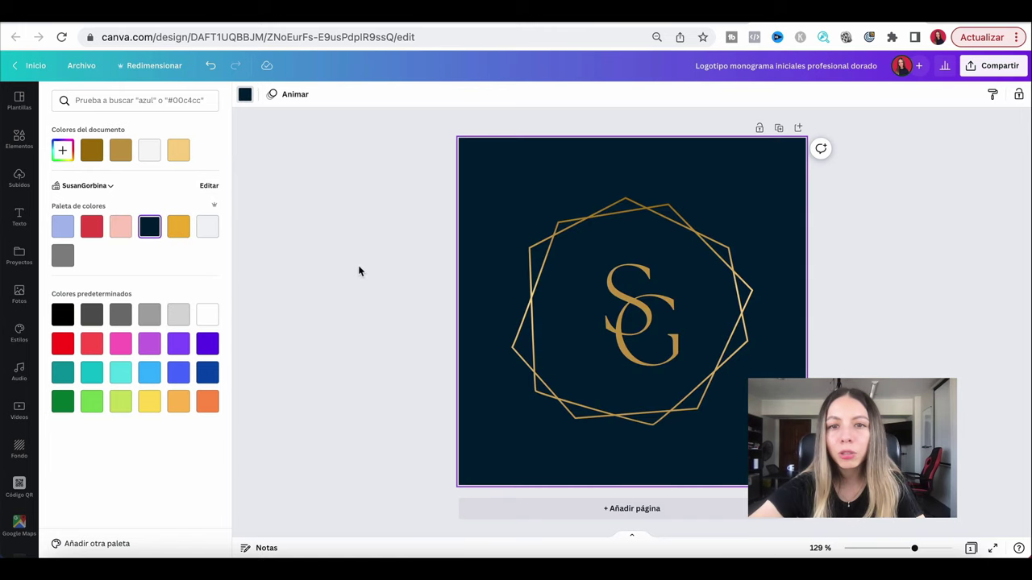
left_click(444, 221)
left_click_drag(414, 189, 788, 436)
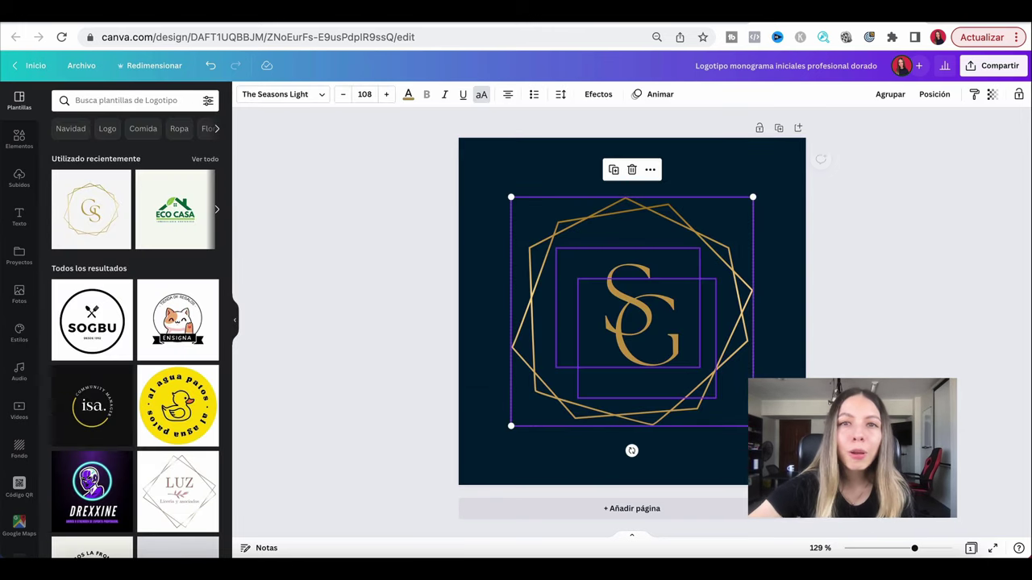
left_click(863, 319)
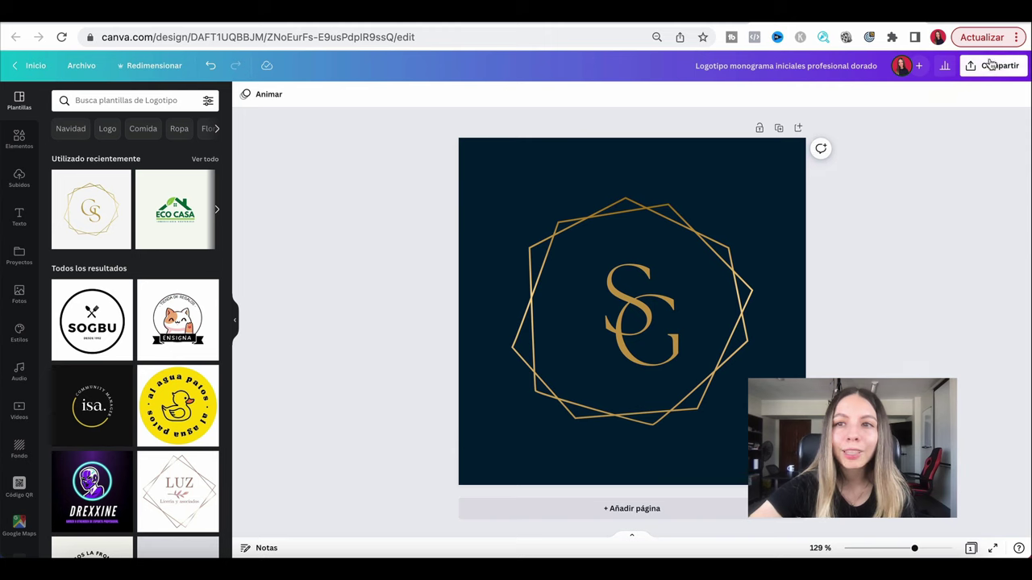
Download the SG monogram logo as a 500 × 500 px PNG.
left_click(983, 71)
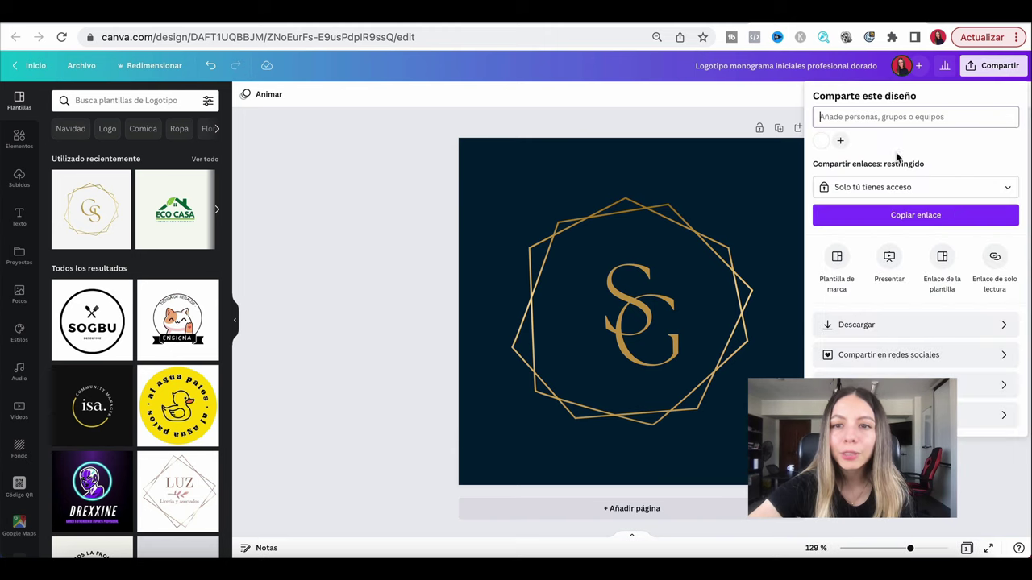
left_click(892, 331)
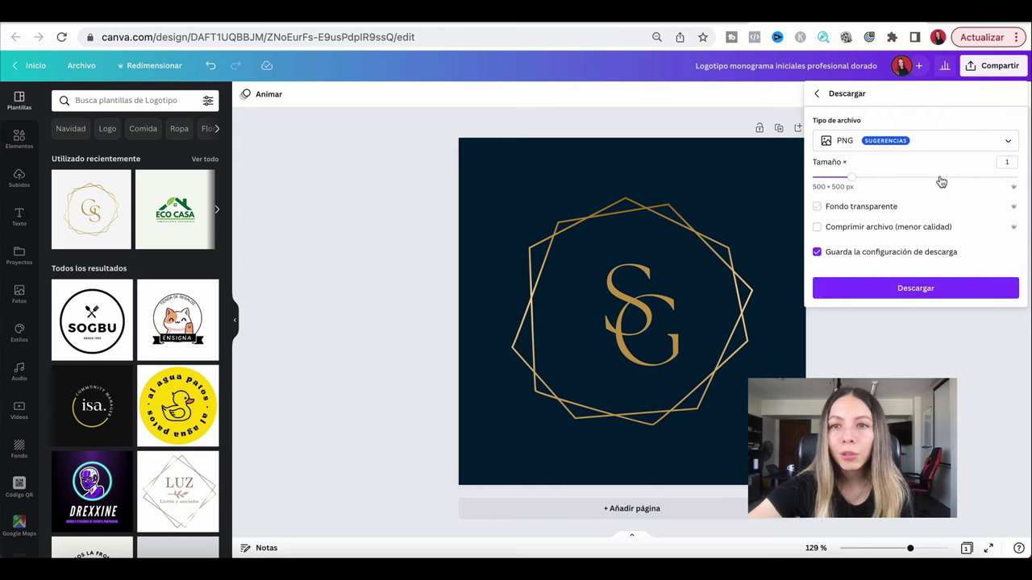
left_click(916, 288)
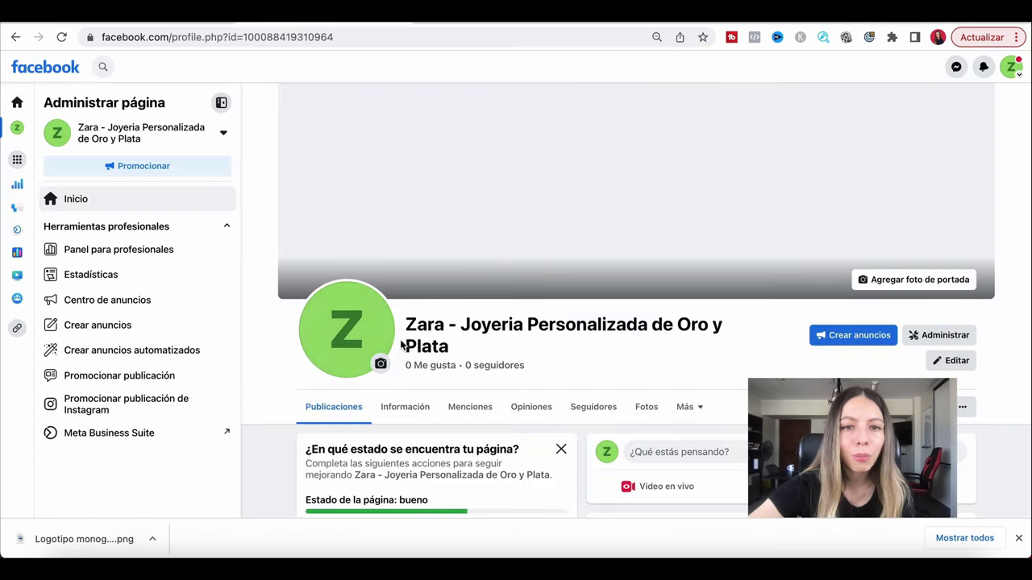
Upload the SG logo PNG from Descargas as the page's profile photo, adjust its zoom, and save.
scroll(380, 183, "down", 1)
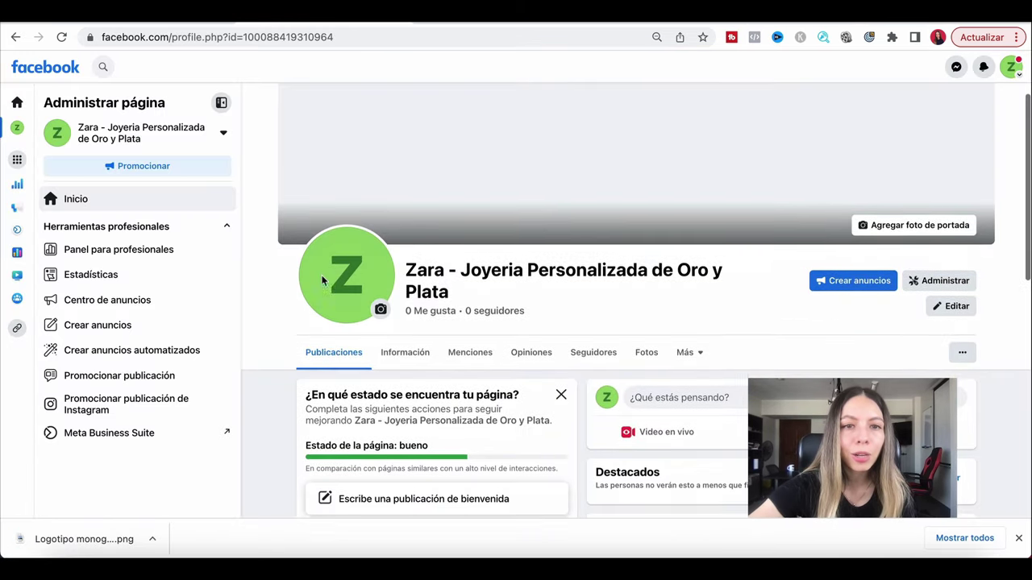
left_click(379, 277)
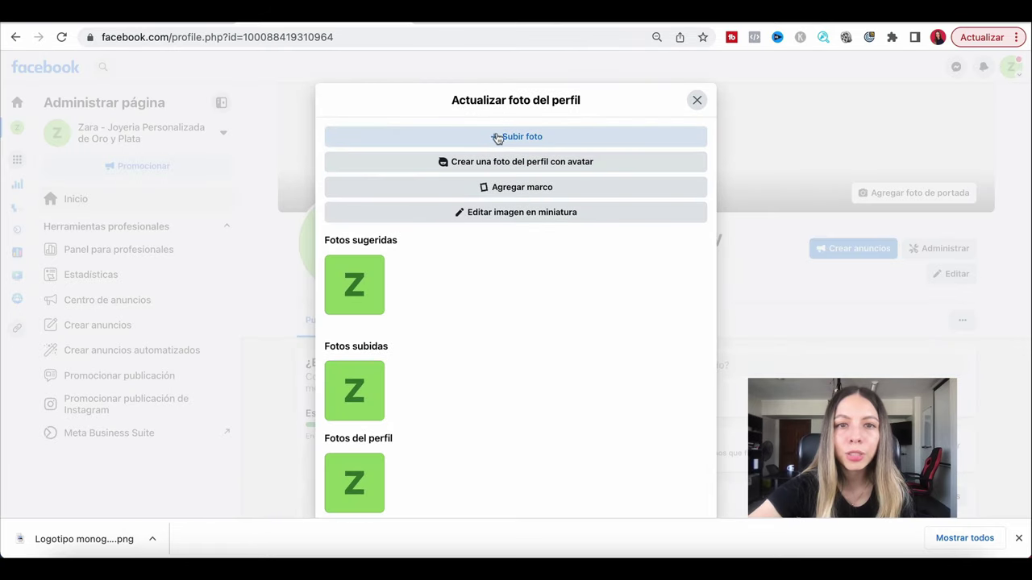
left_click(500, 140)
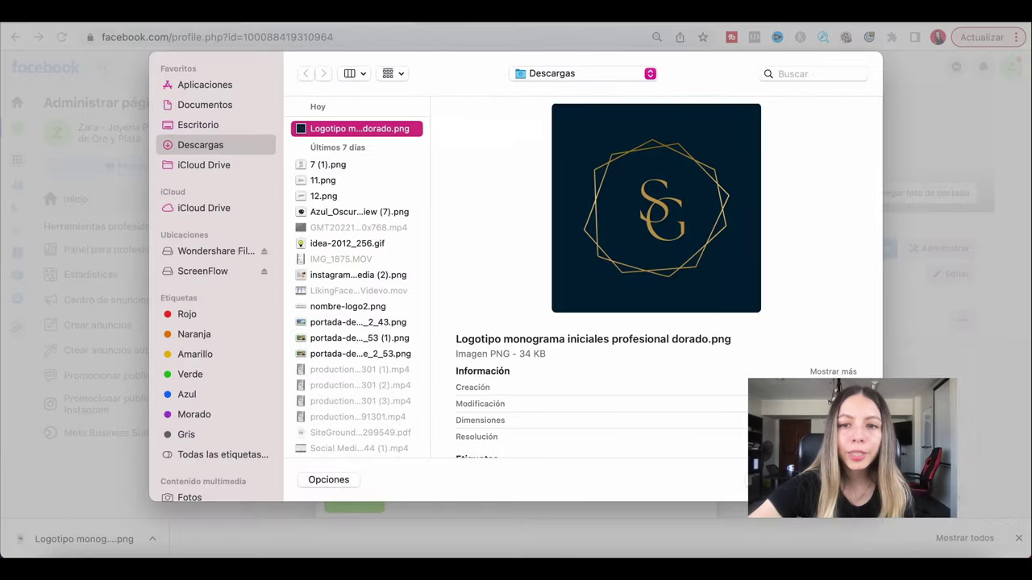
key("Return")
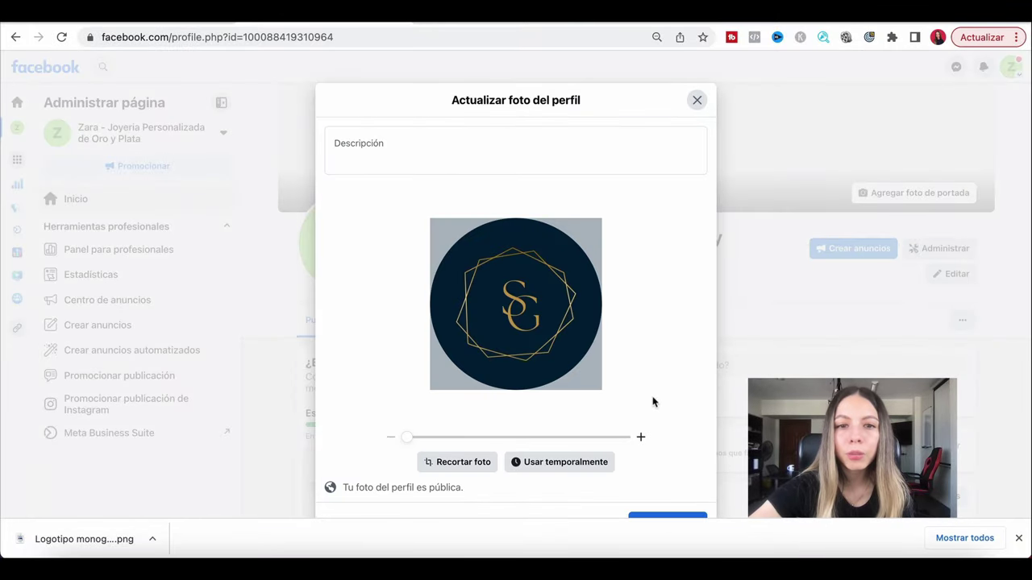
left_click(447, 383)
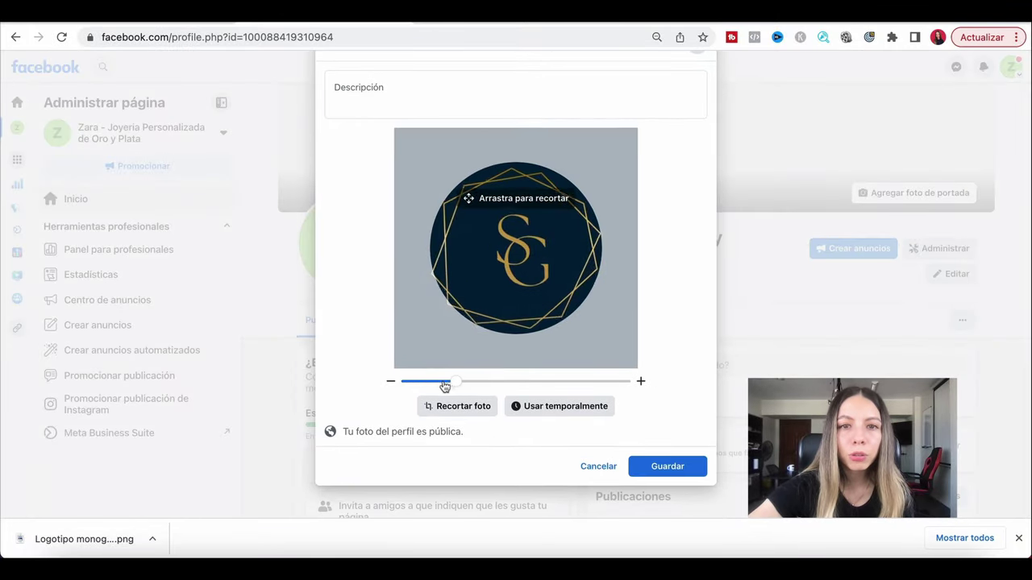
left_click_drag(447, 387, 432, 385)
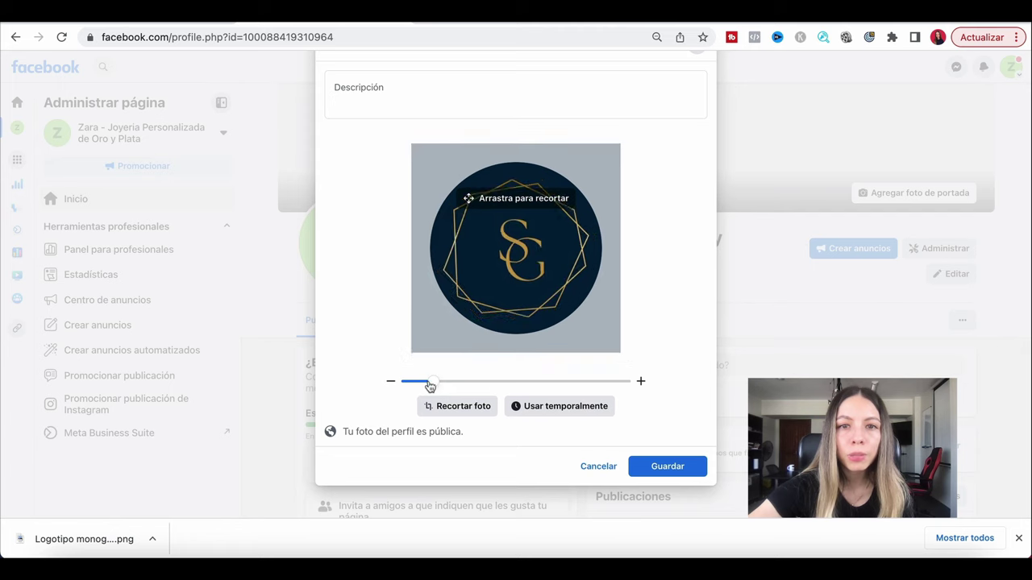
left_click(677, 475)
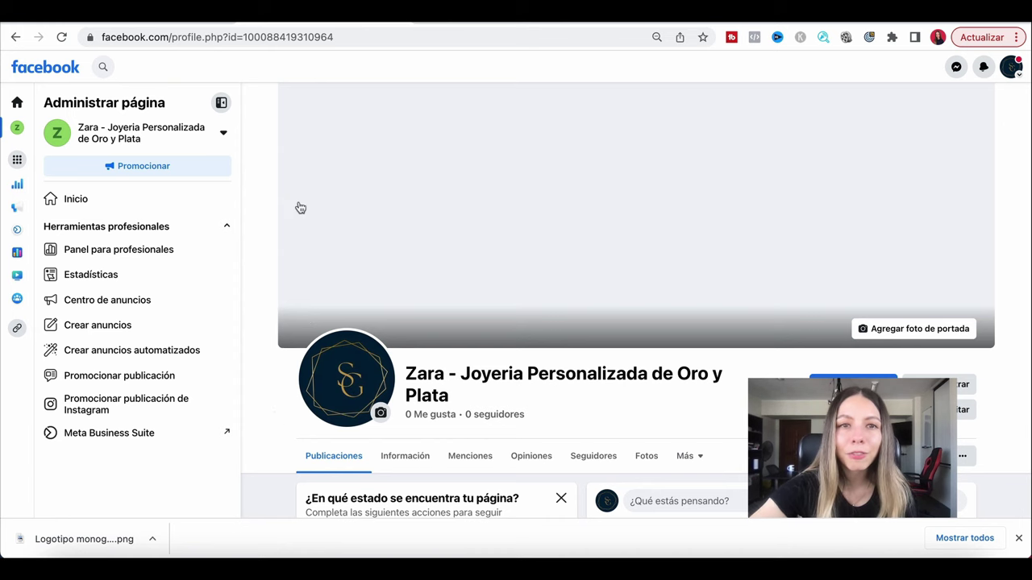
left_click(613, 19)
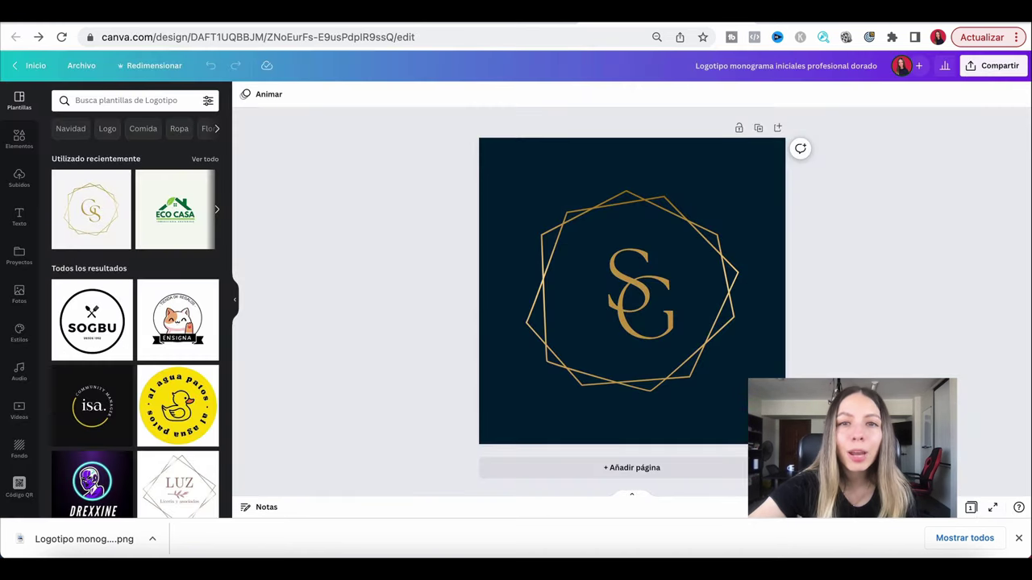
From Canva home, search 'portada de facebook' and choose the 1640 × 924 px cover templates.
left_click(24, 68)
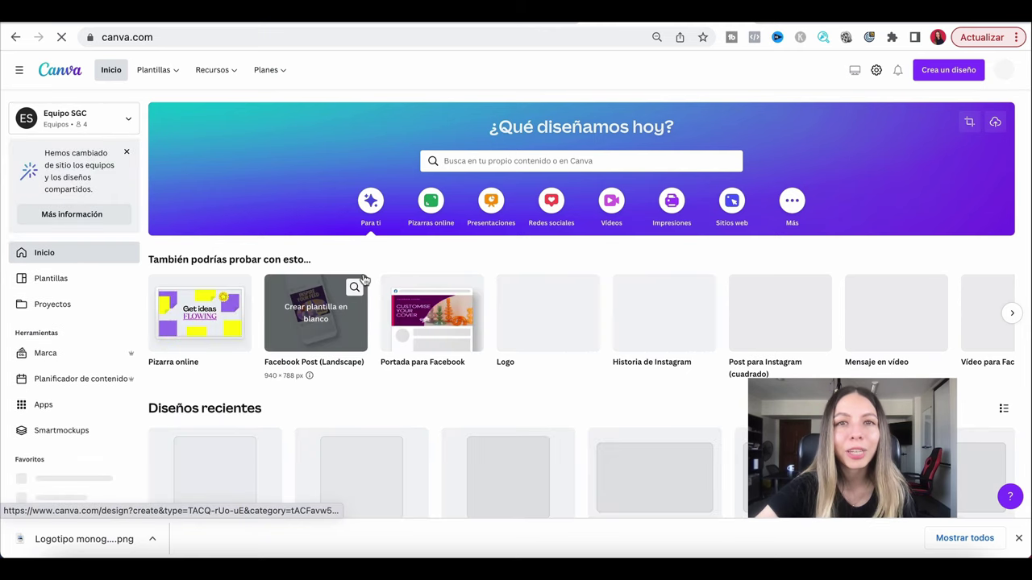
left_click(501, 161)
type("portada de facebook")
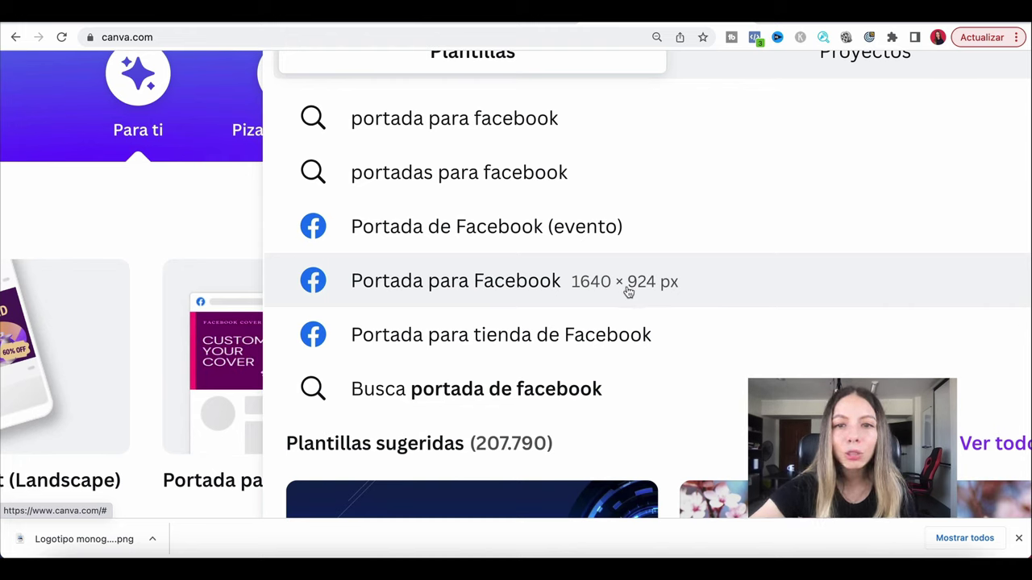
left_click(628, 292)
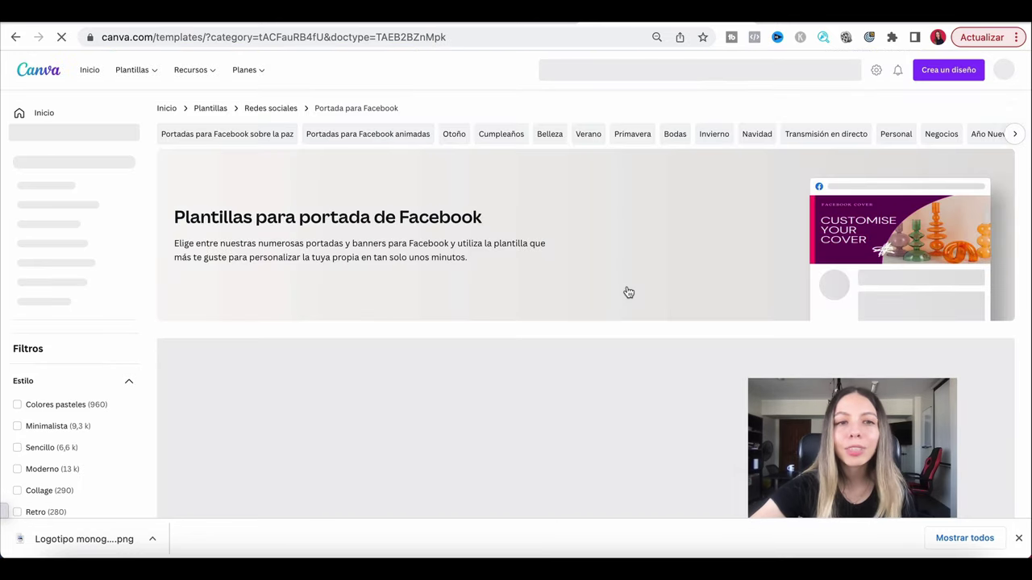
Open the 'Facebook portada comida saludable floral verde gris rosa' template preview.
scroll(153, 365, "down", 2)
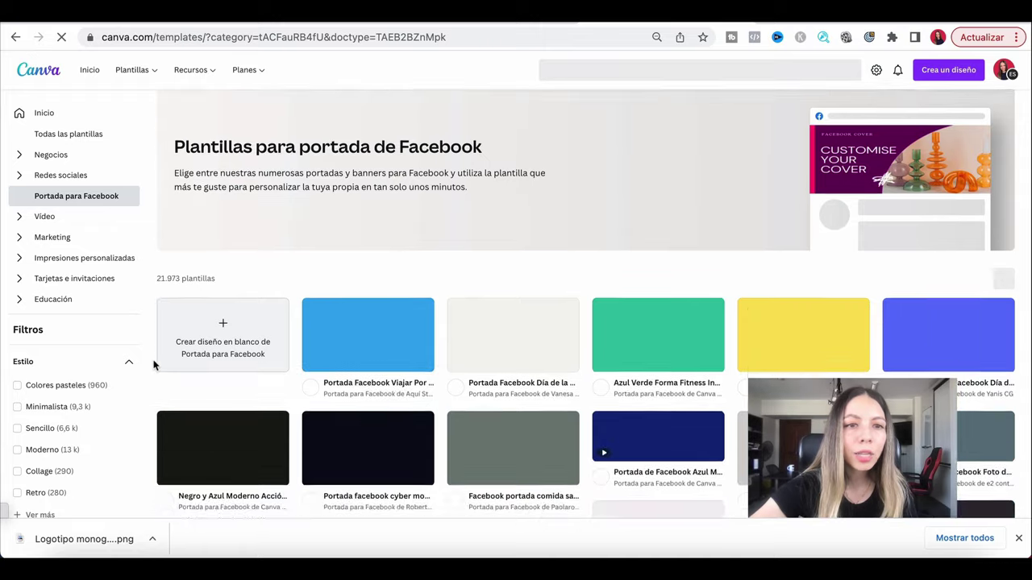
scroll(153, 365, "up", 5)
left_click_drag(154, 242, 352, 258)
scroll(352, 256, "down", 5)
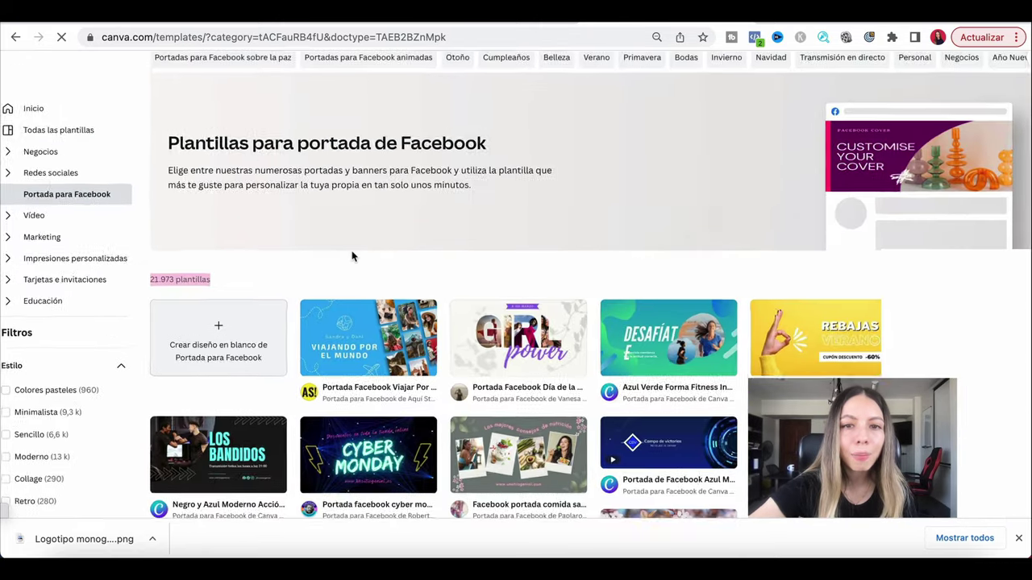
scroll(353, 256, "down", 5)
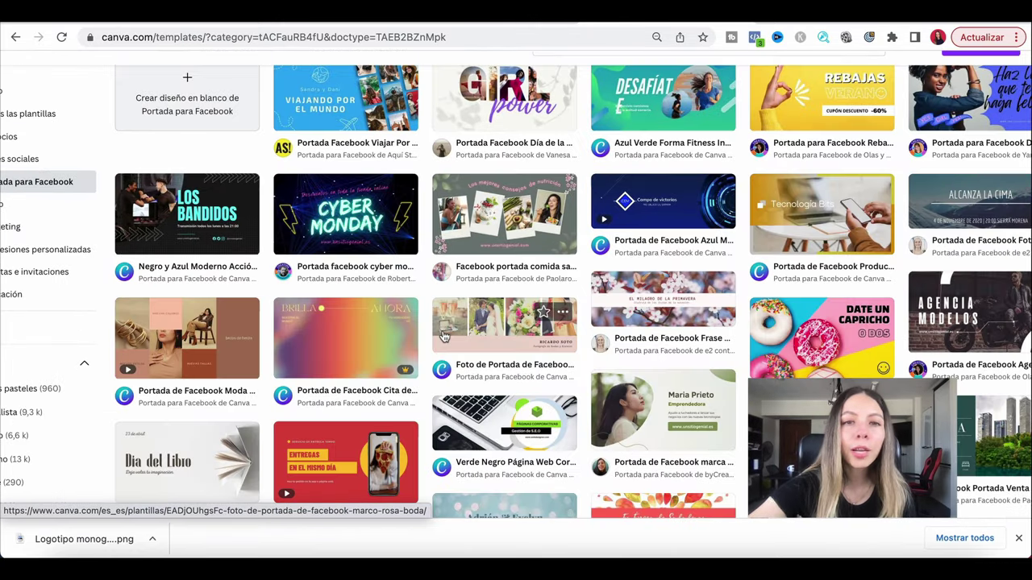
scroll(443, 337, "down", 3)
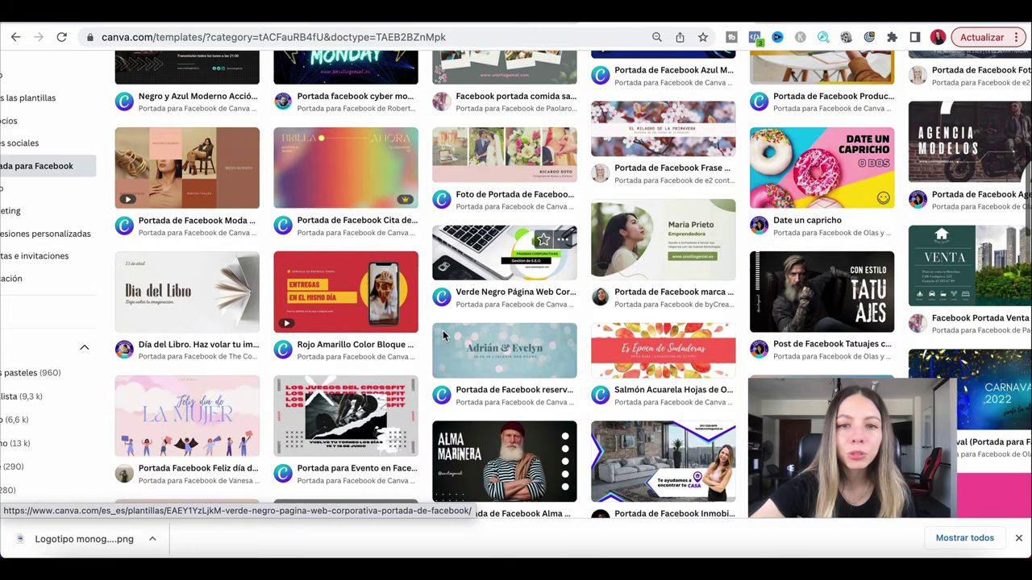
scroll(443, 337, "down", 2)
scroll(460, 327, "up", 5)
scroll(494, 308, "up", 5)
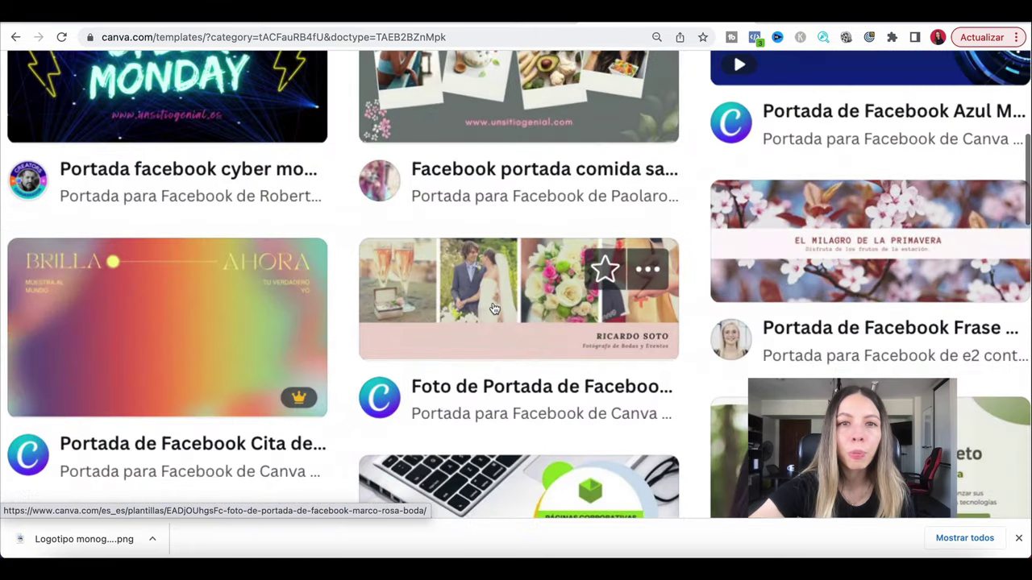
scroll(493, 309, "up", 2)
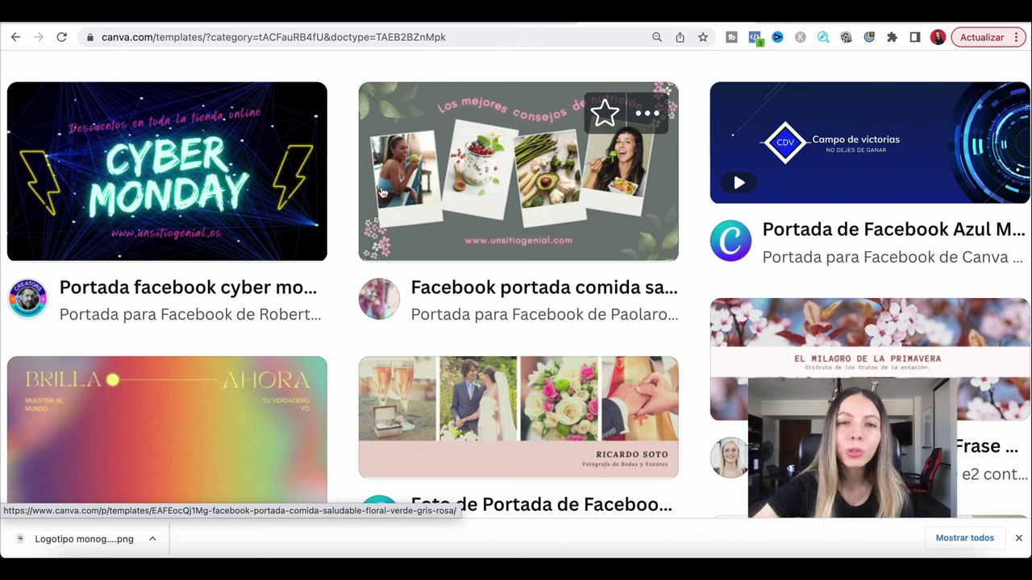
left_click(489, 194)
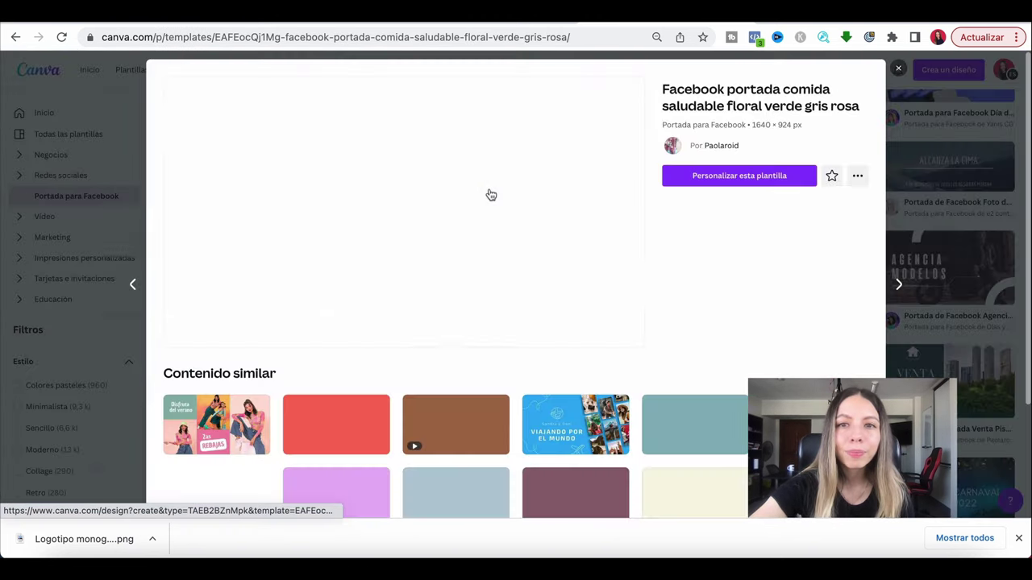
Customise the template and delete the leaves, flowers and hidden bottom-right decoration.
left_click(714, 177)
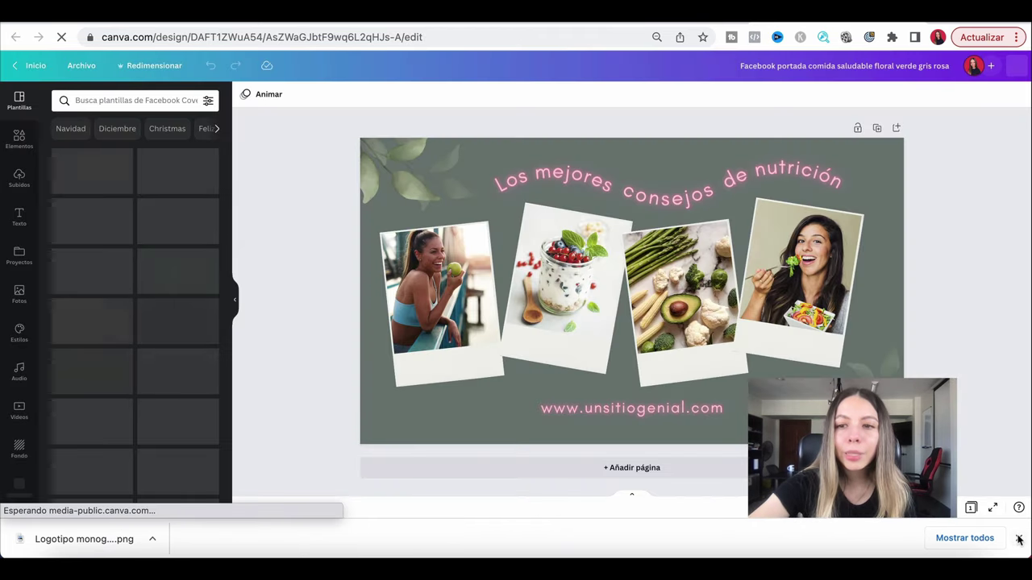
left_click(1019, 539)
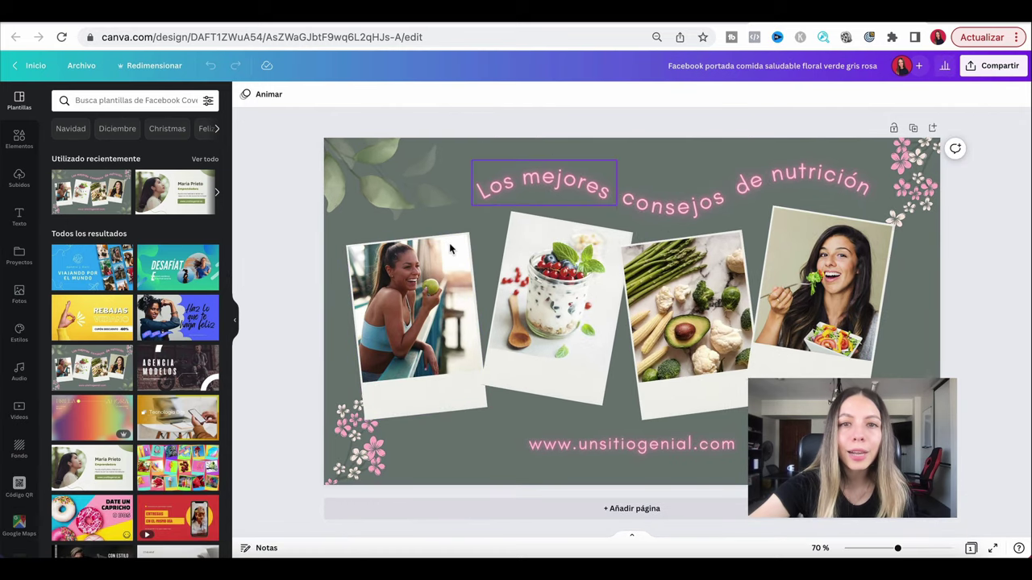
left_click(384, 192)
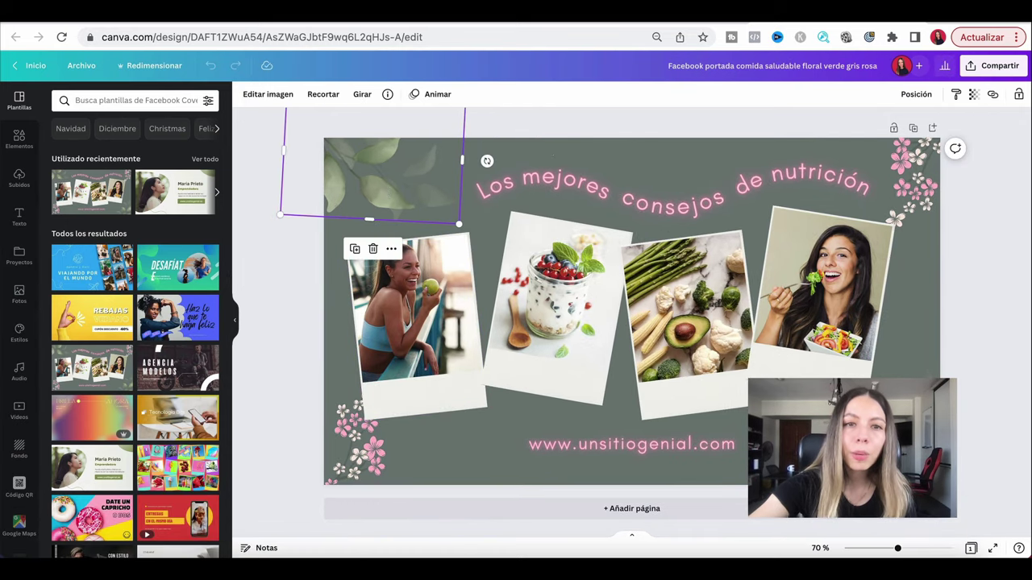
key("Delete")
left_click(350, 445)
key("Delete")
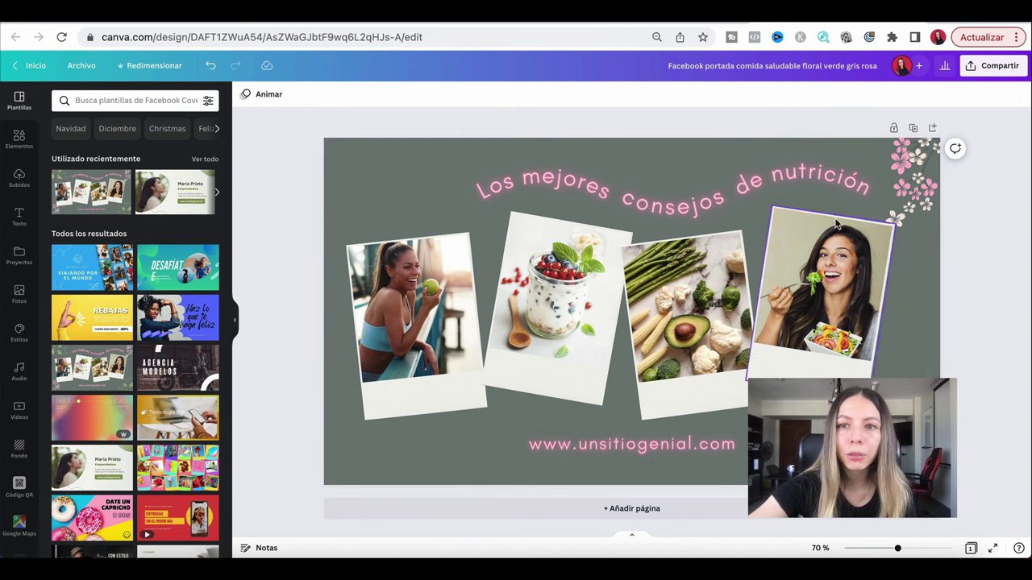
left_click(915, 173)
key("Delete")
left_click(927, 387)
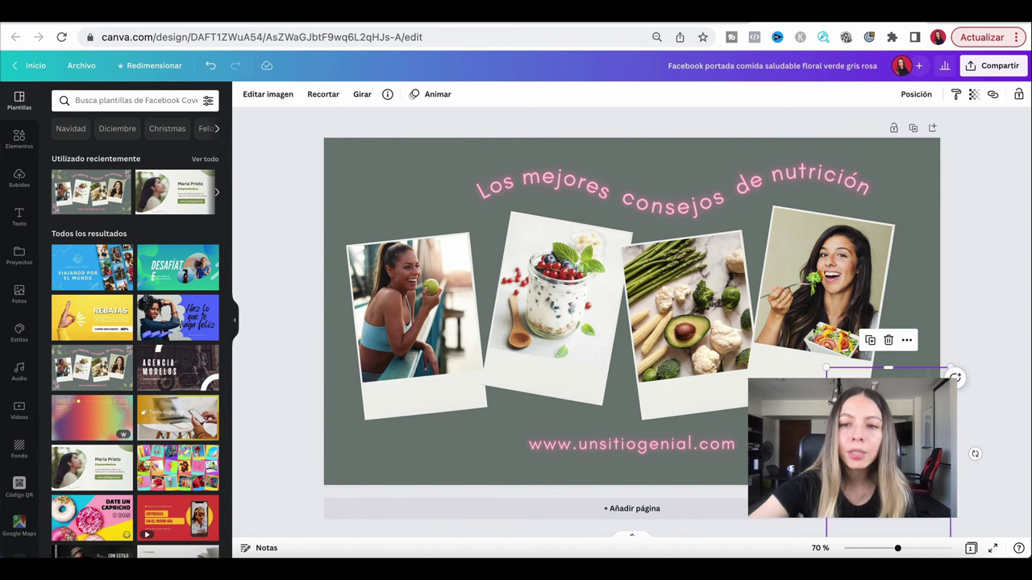
key("Delete")
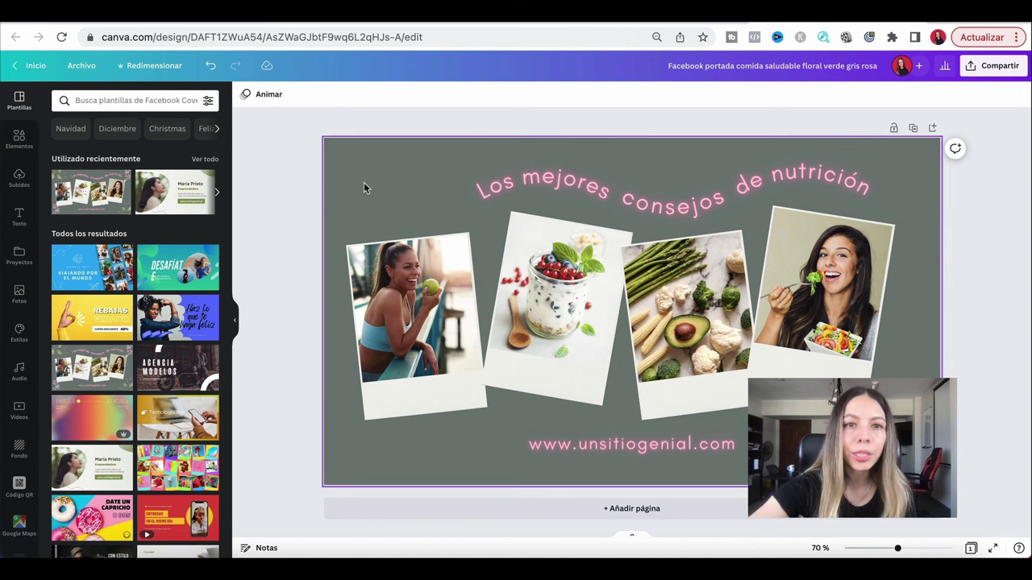
Make the cover background dark navy and remove the left photo of the woman.
left_click(364, 183)
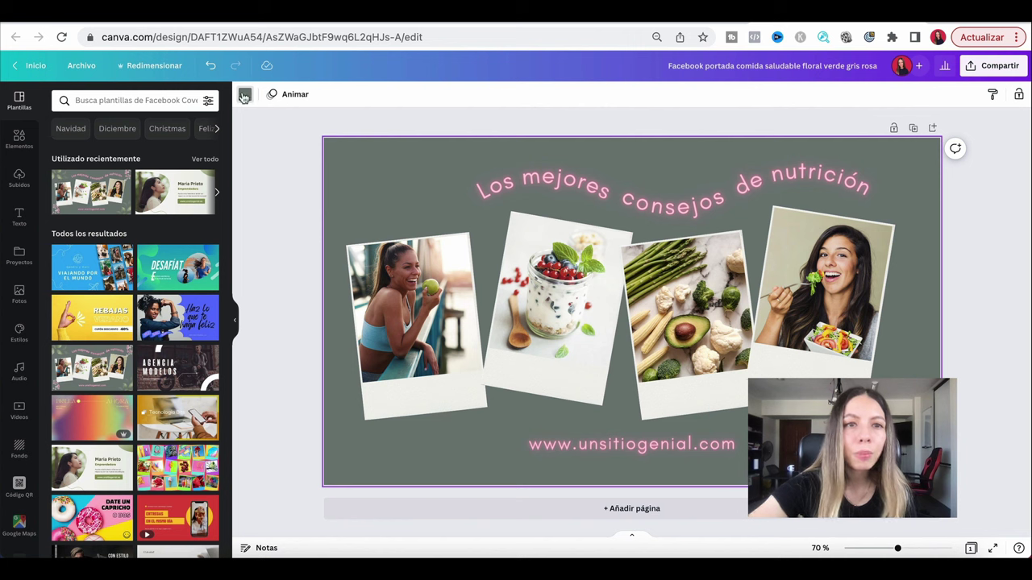
left_click(244, 94)
left_click(149, 227)
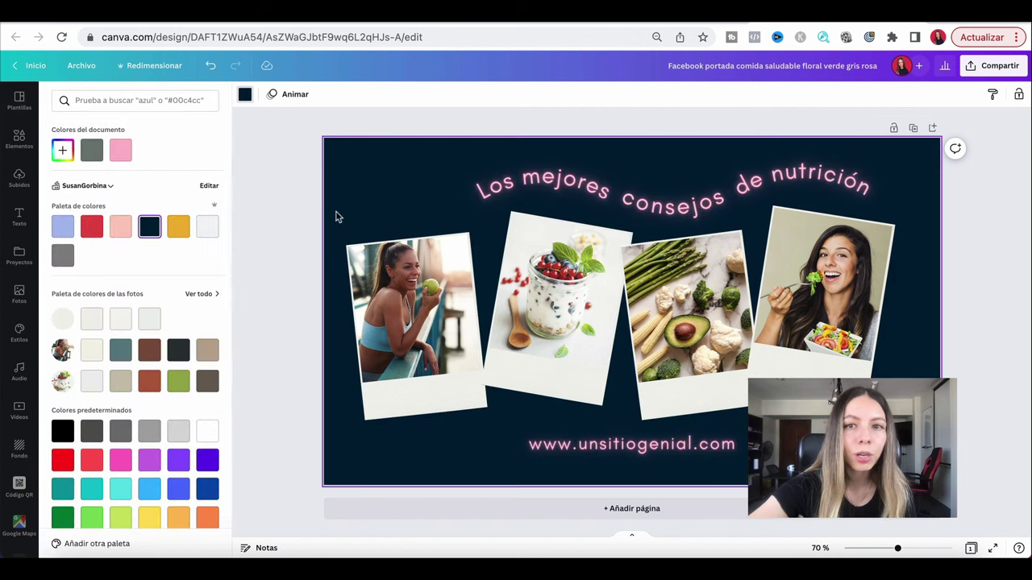
left_click(238, 211)
left_click(419, 305)
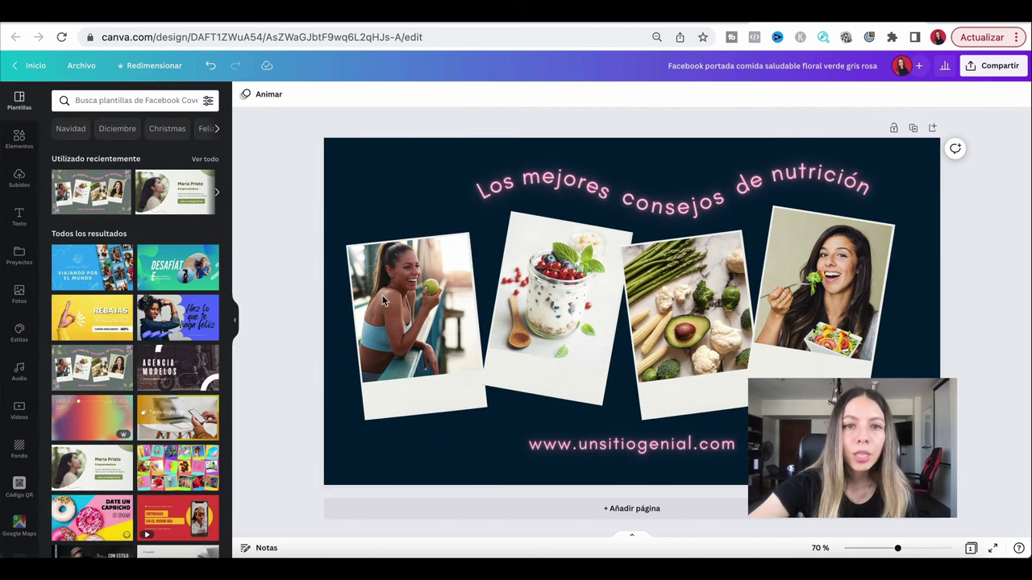
key("Delete")
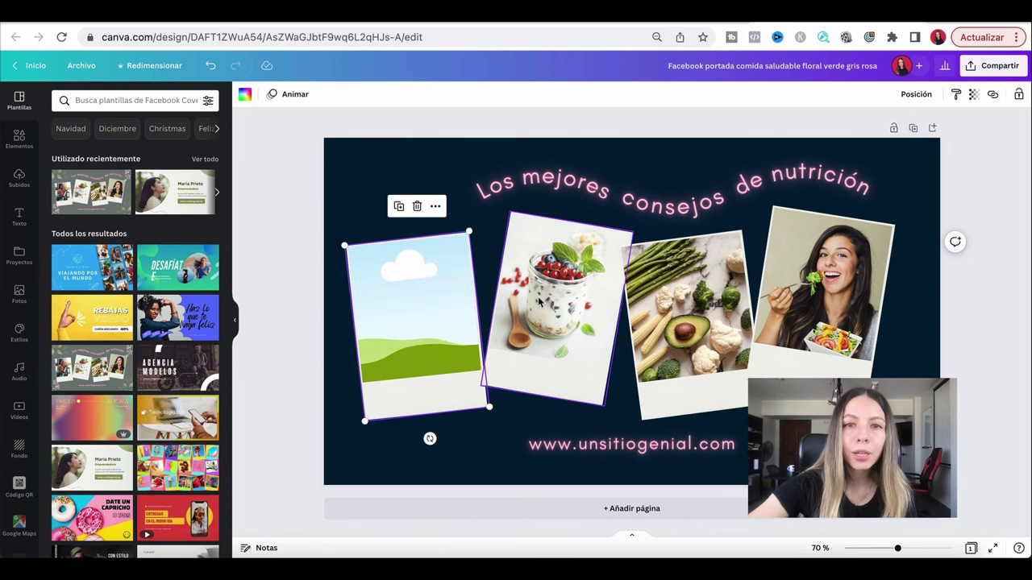